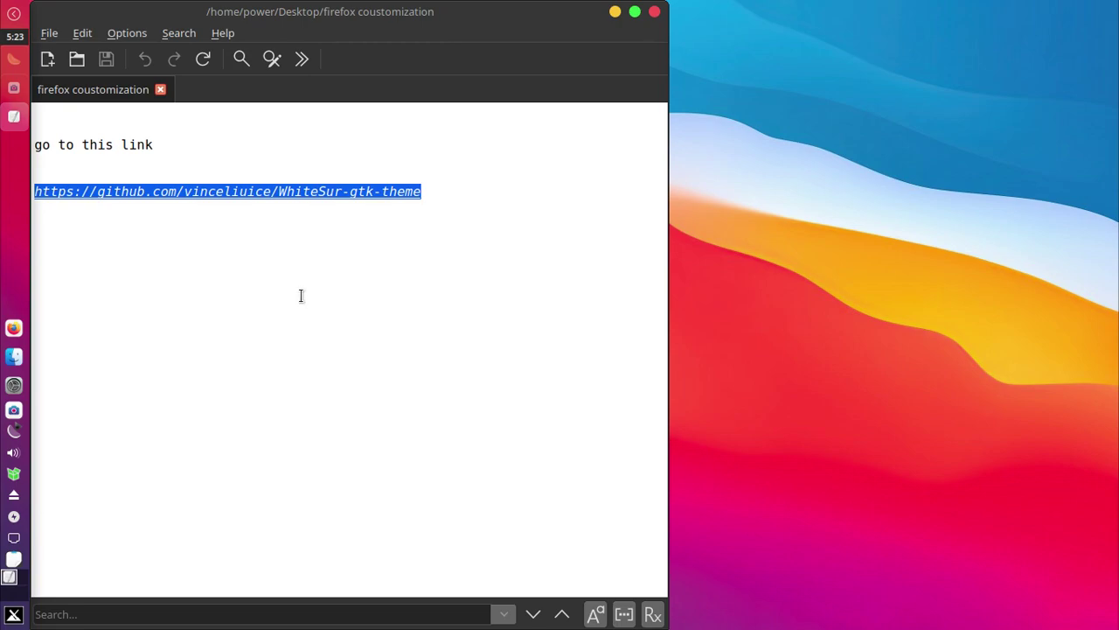
Close the text note, open the copied WhiteSur-gtk-theme GitHub link in a new Firefox tab, and close the MX Linux Blog tab
left_click(654, 12)
left_click(21, 331)
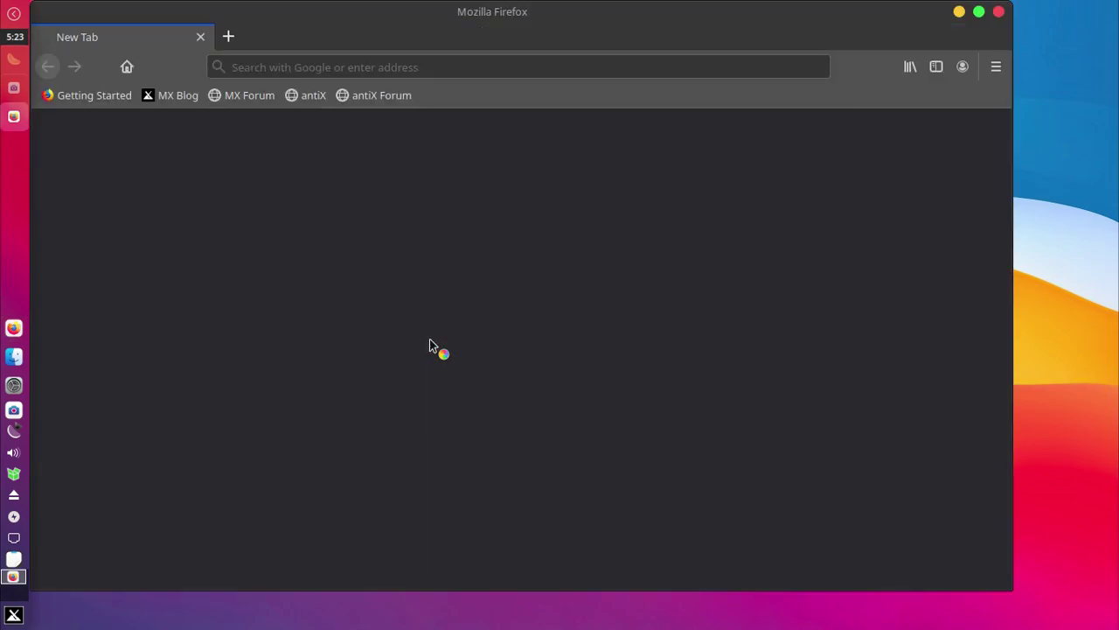
left_click(228, 38)
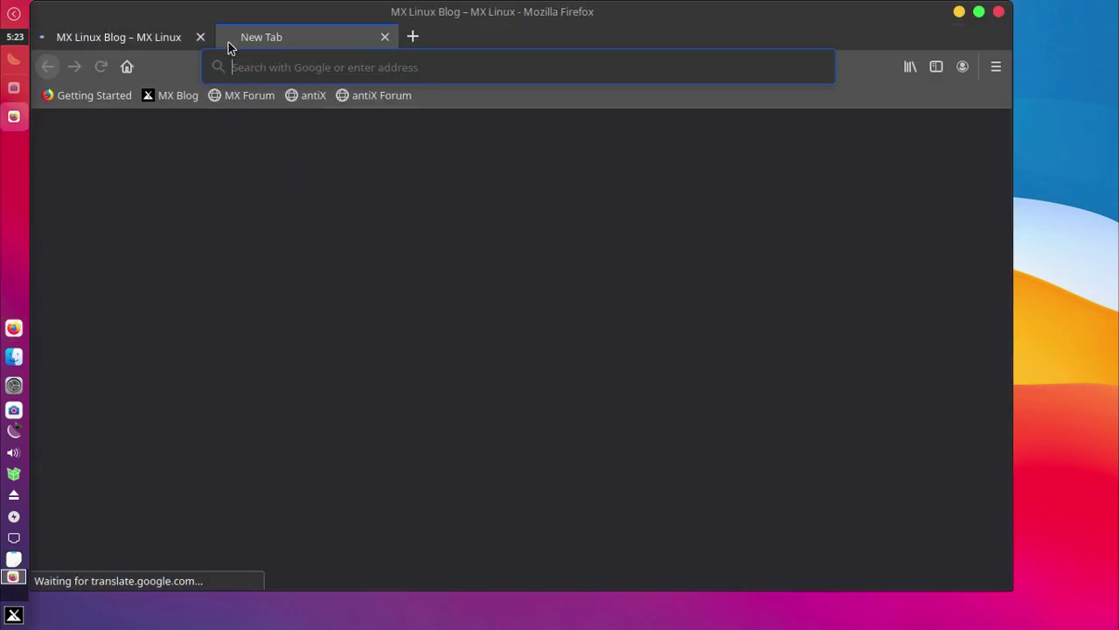
right_click(248, 72)
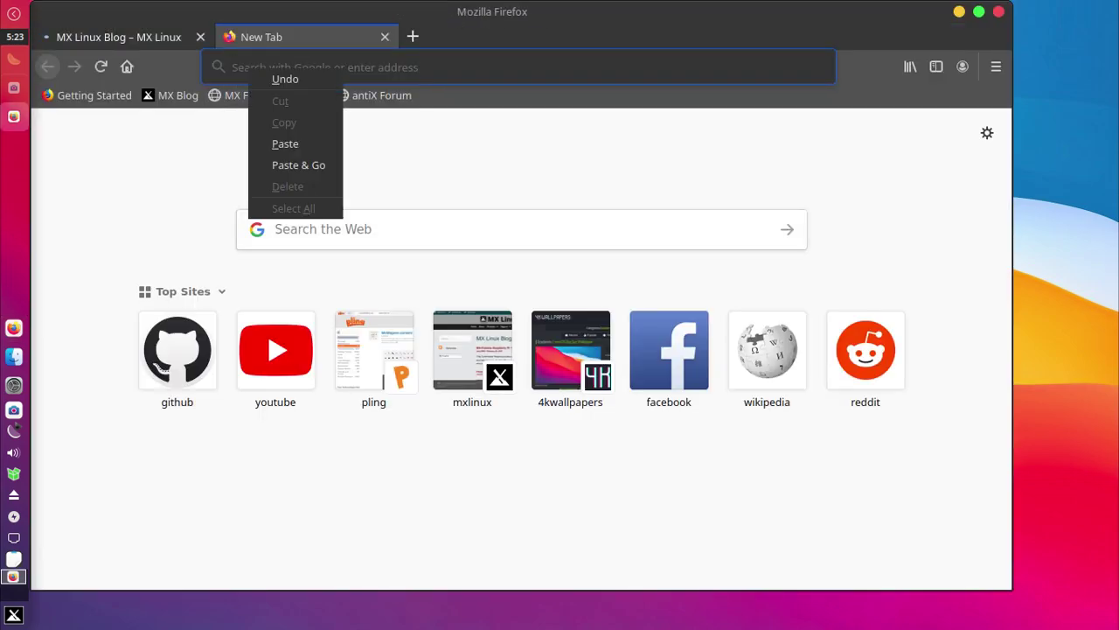
left_click(276, 164)
left_click(166, 39)
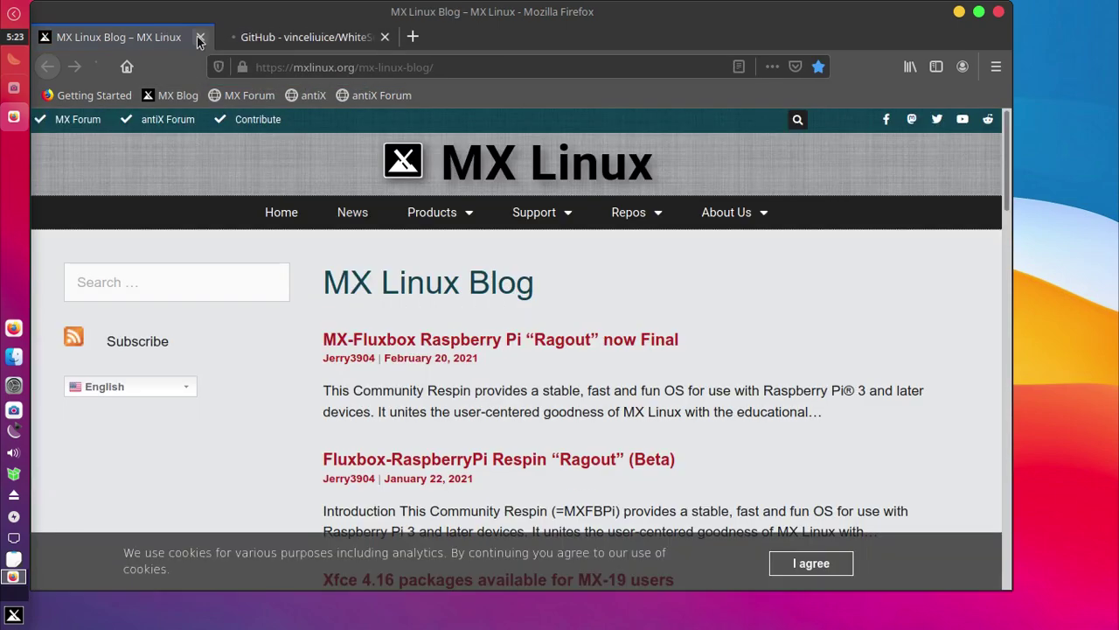
left_click(200, 38)
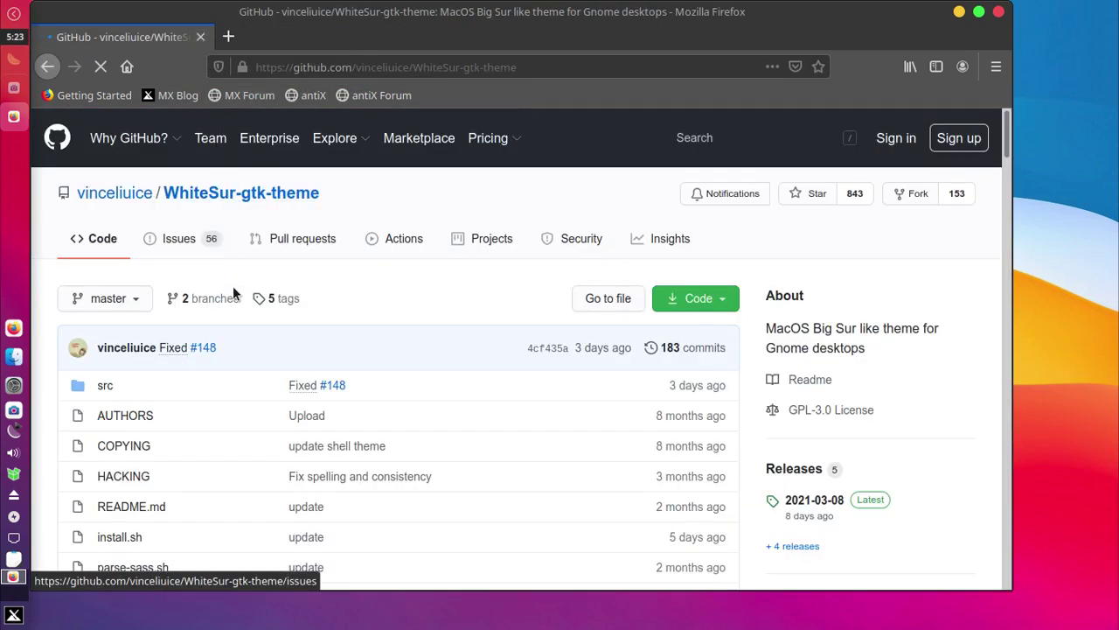
Download the WhiteSur-gtk-theme repository as a ZIP and save the file
left_click(723, 302)
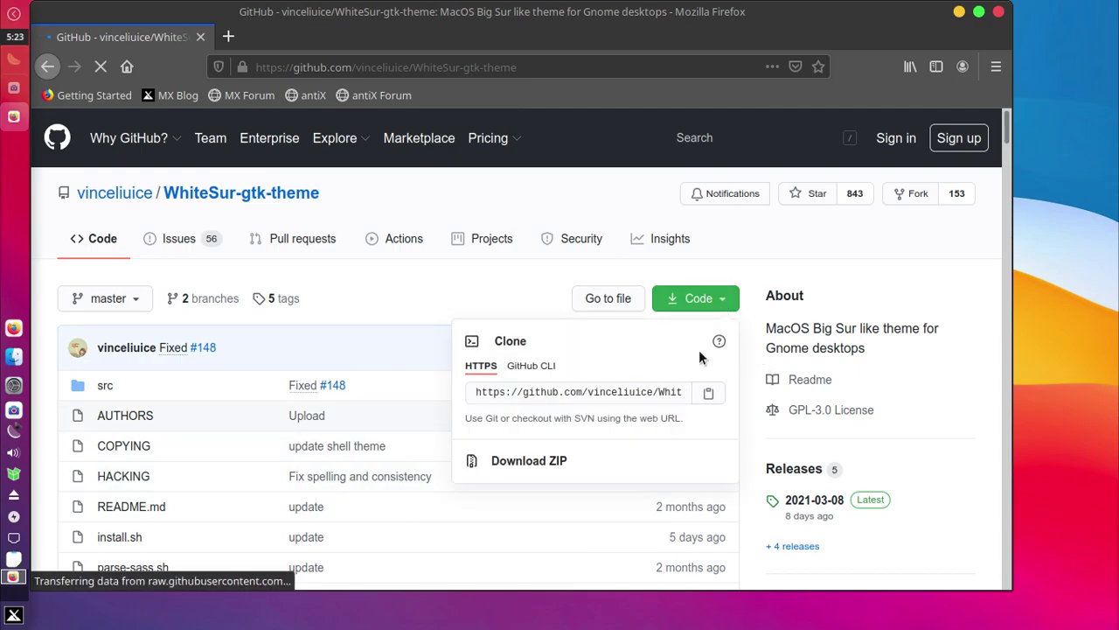
left_click(525, 460)
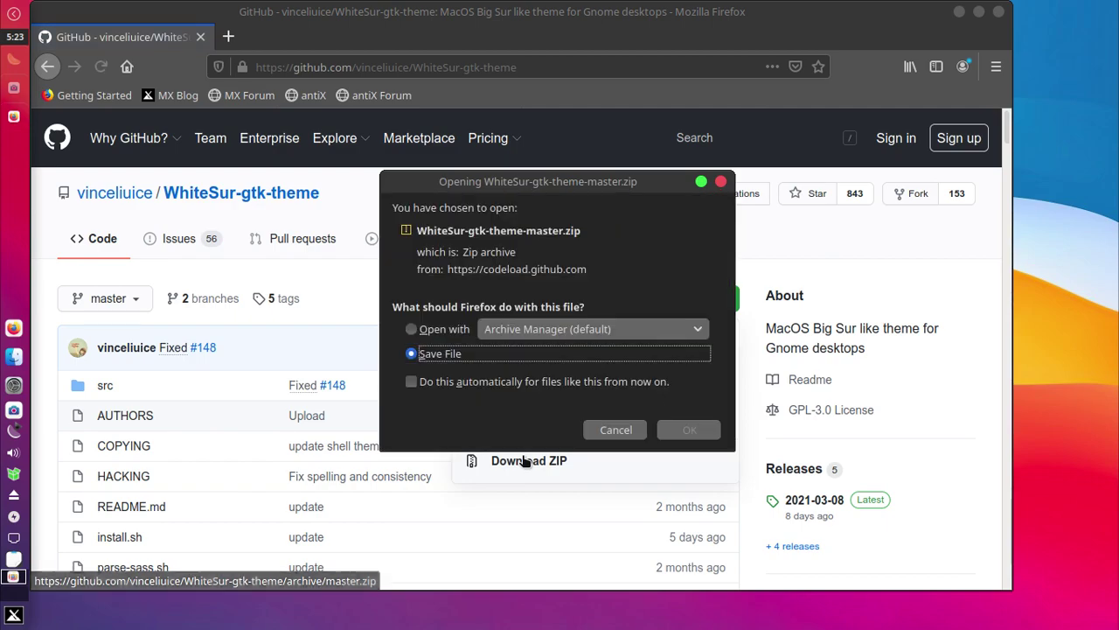
left_click(691, 429)
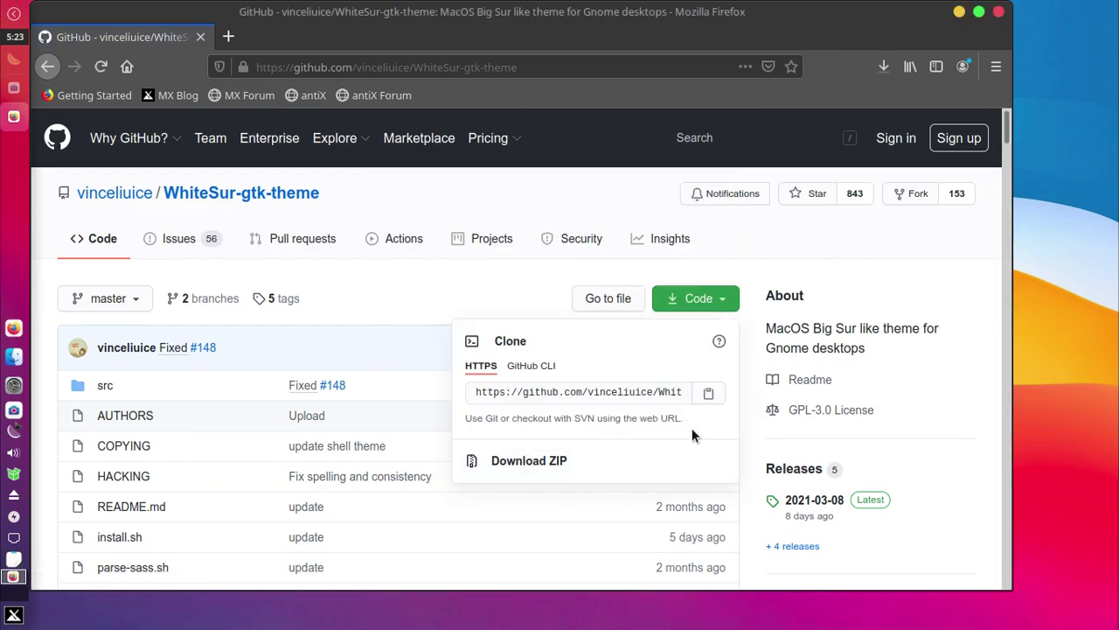
Cut WhiteSur-gtk-theme-master.zip from the Downloads folder in the file manager and close the folder window
left_click(958, 14)
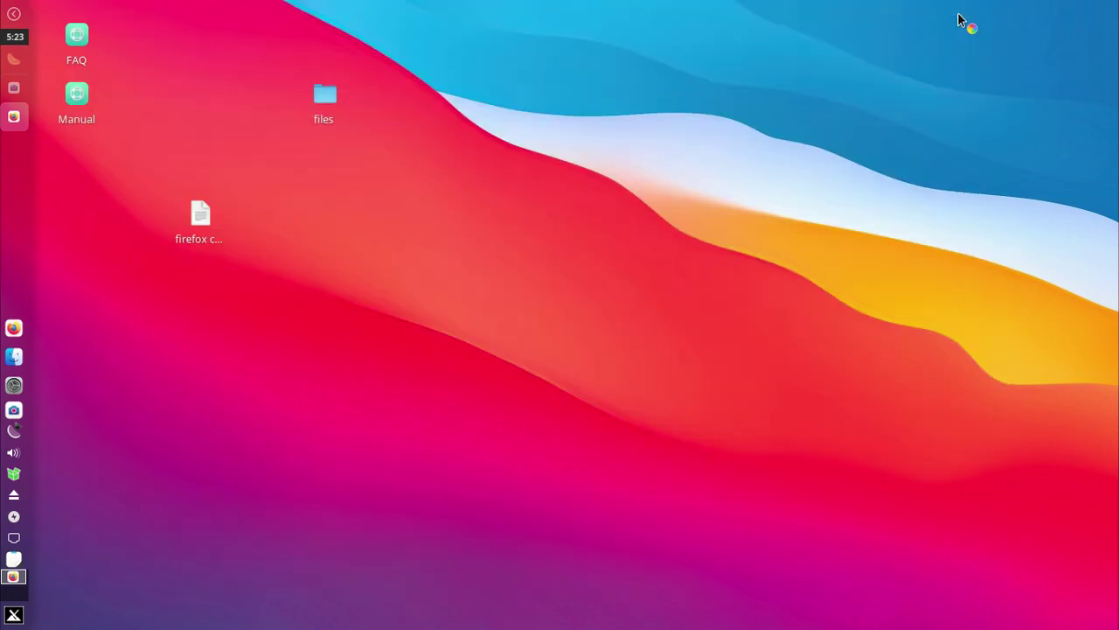
left_click(14, 357)
left_click(74, 348)
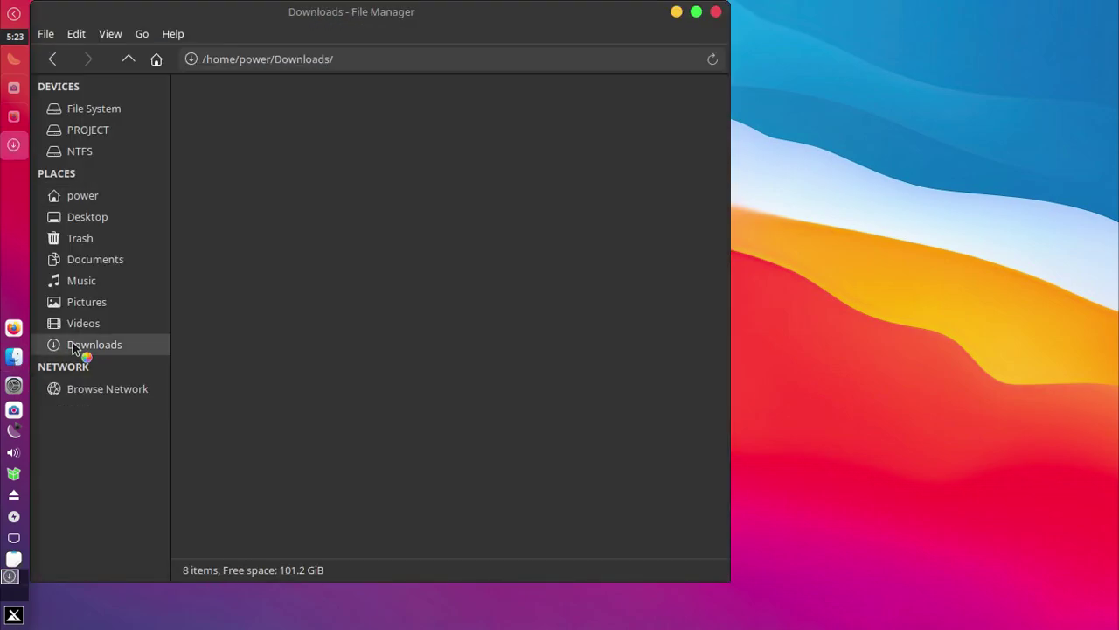
left_click_drag(257, 207, 227, 145)
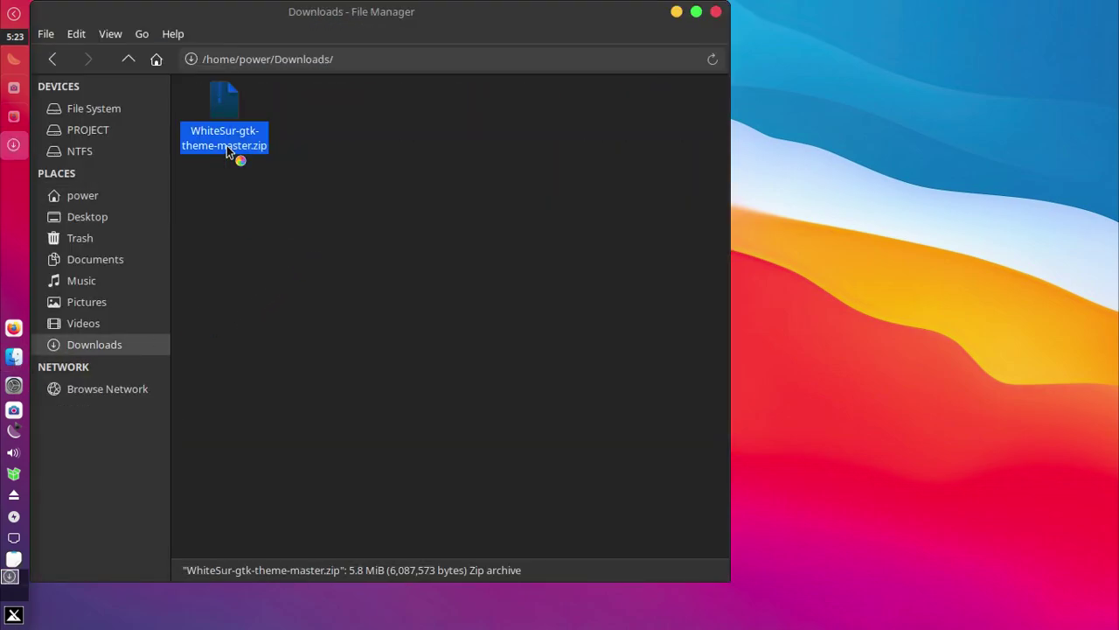
right_click(227, 145)
left_click(286, 242)
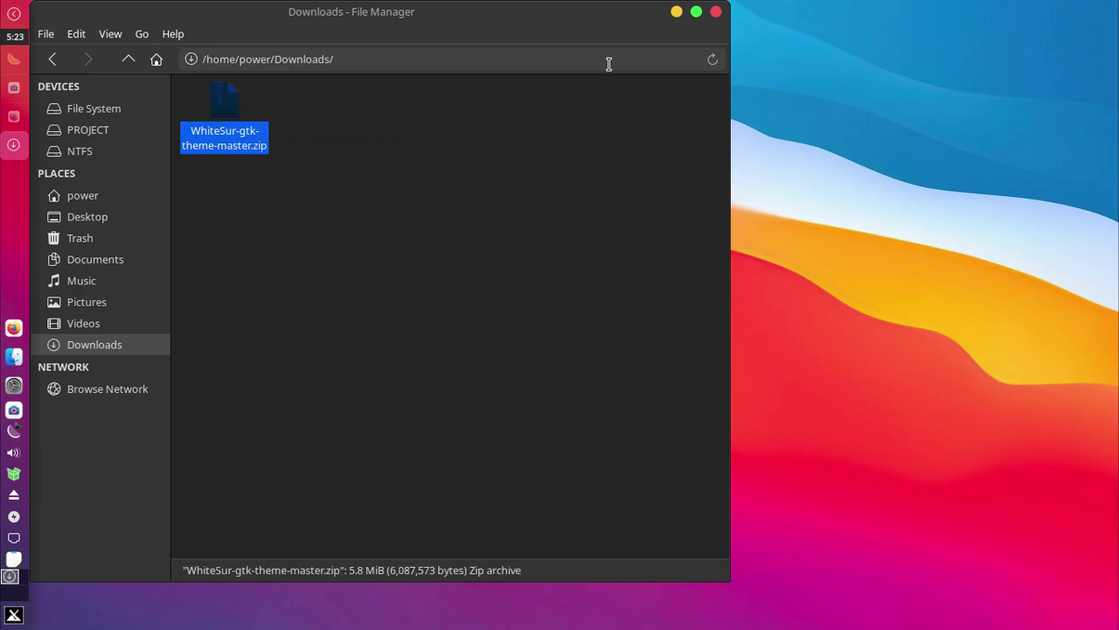
left_click(716, 12)
Create a desktop folder named "firefox gtk" and place it beside the Firefox customization text file
right_click(367, 232)
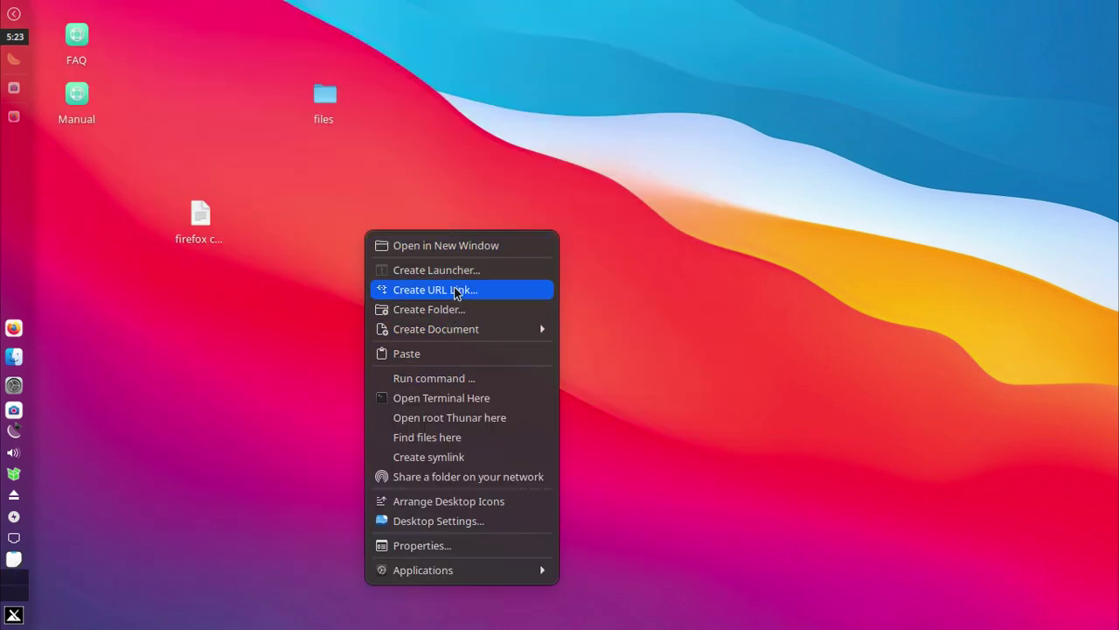
left_click(446, 314)
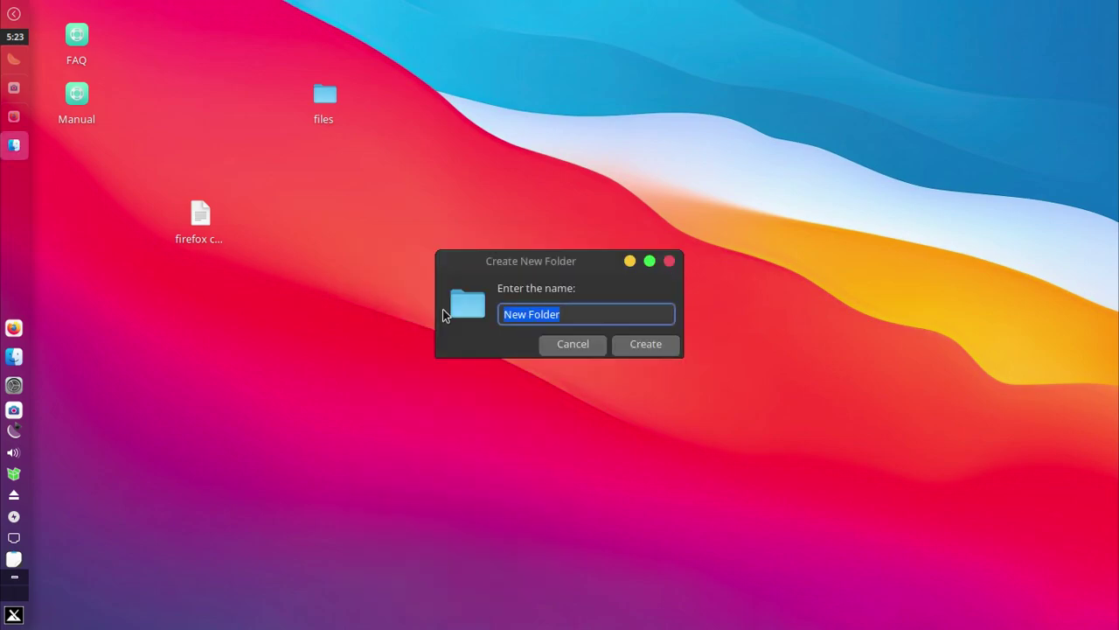
type("firefox gtk")
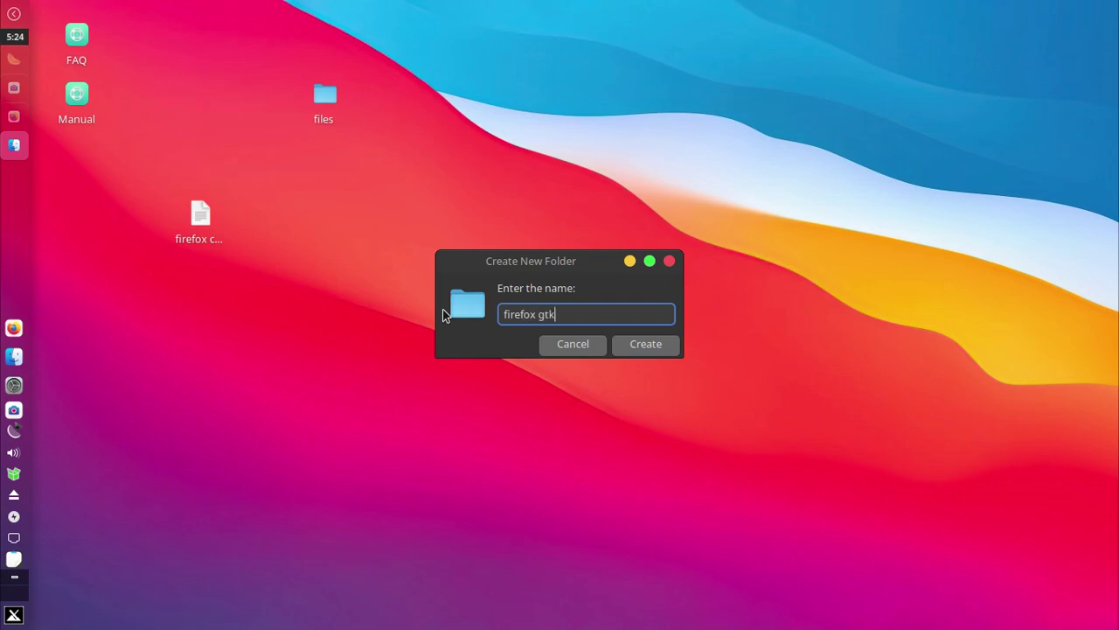
left_click(648, 343)
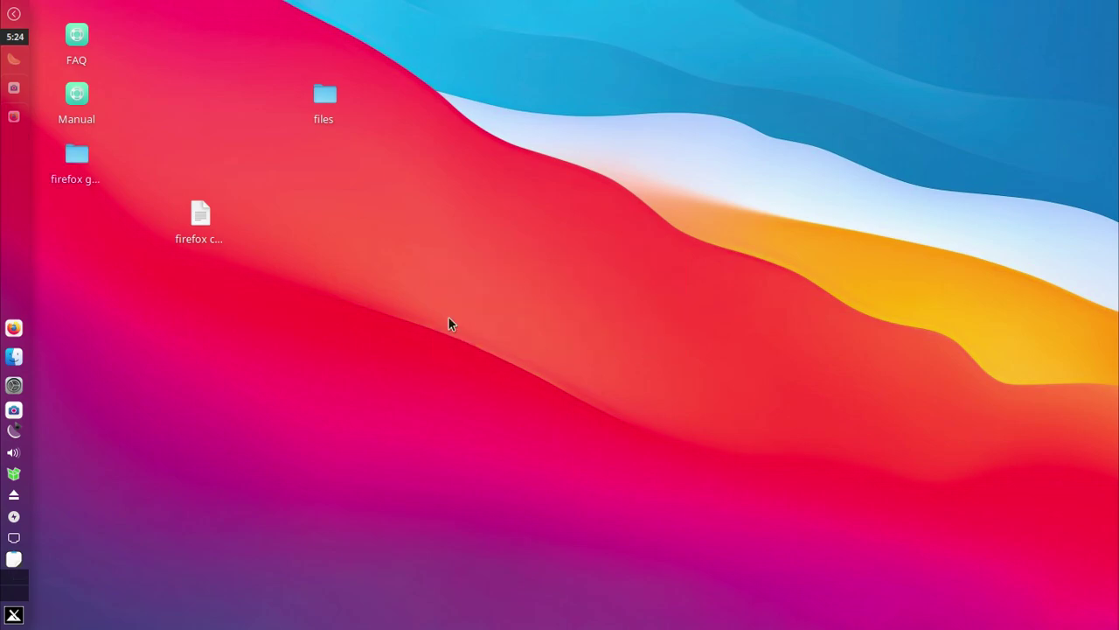
left_click_drag(80, 155, 350, 199)
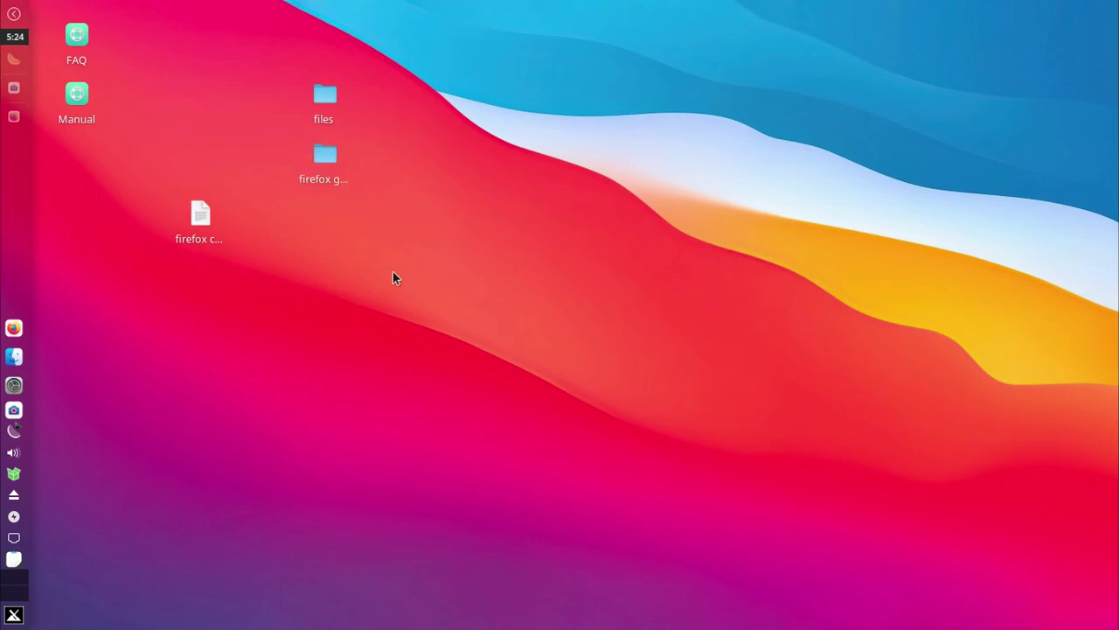
left_click_drag(324, 155, 346, 242)
Paste WhiteSur-gtk-theme-master.zip into the "firefox gtk" desktop folder
double_click(324, 219)
right_click(420, 221)
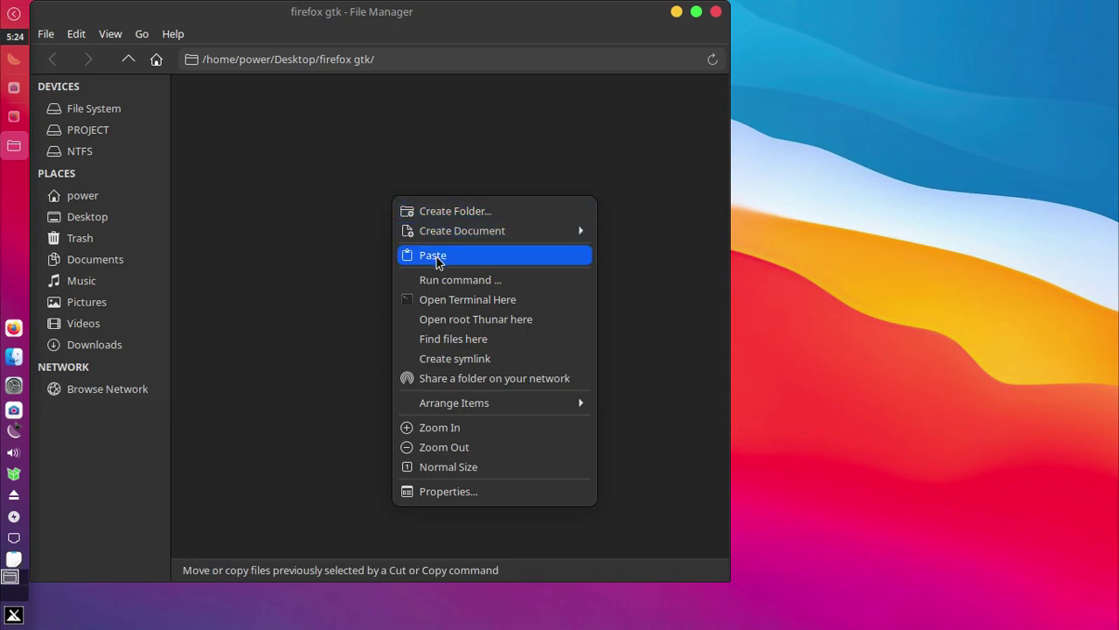
left_click(412, 254)
Extract WhiteSur-gtk-theme-master.zip within the "firefox gtk" folder and close the file manager
left_click_drag(341, 210, 256, 152)
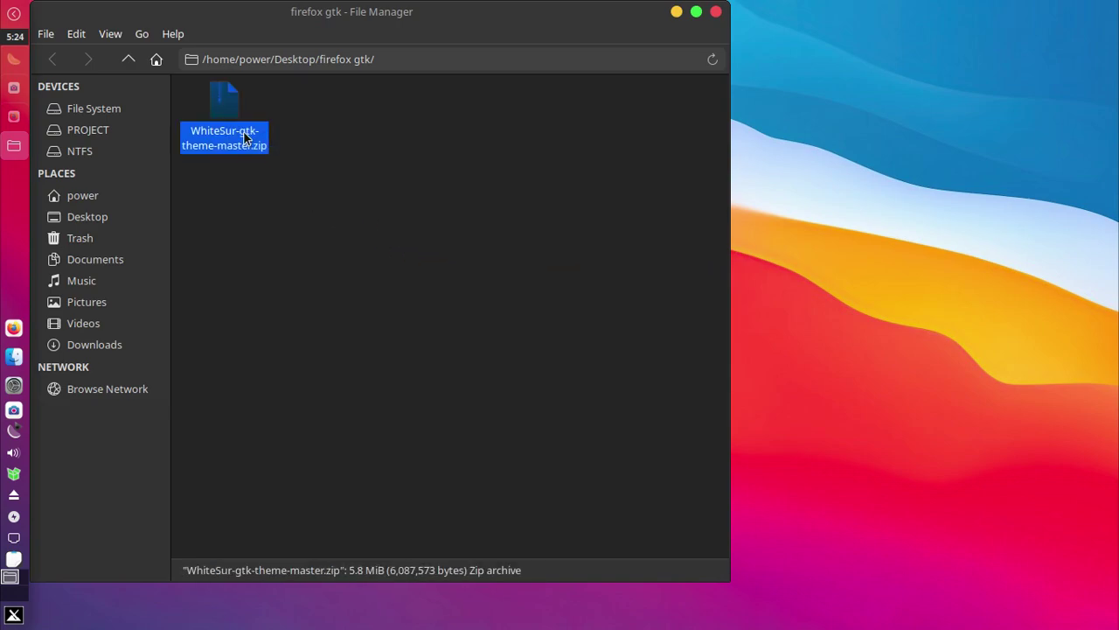
right_click(246, 137)
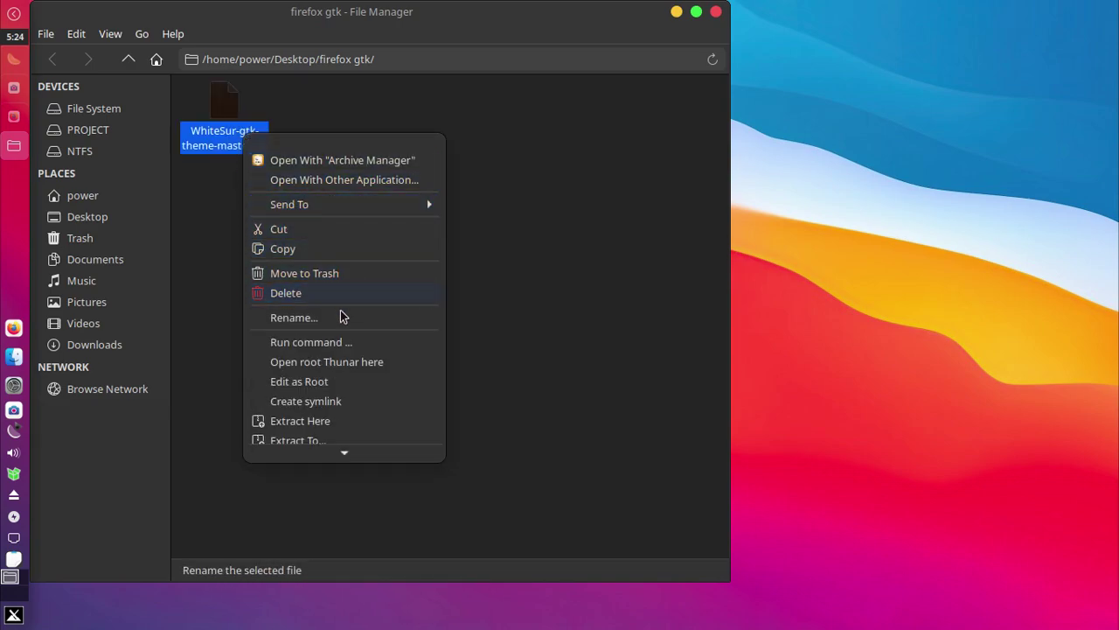
left_click(340, 423)
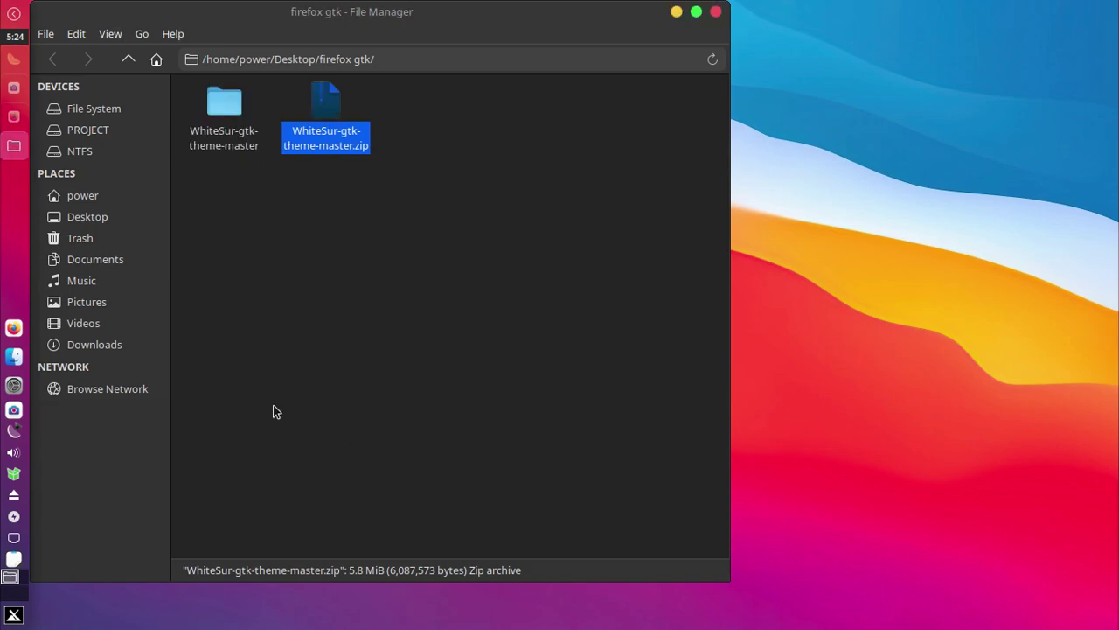
left_click(339, 299)
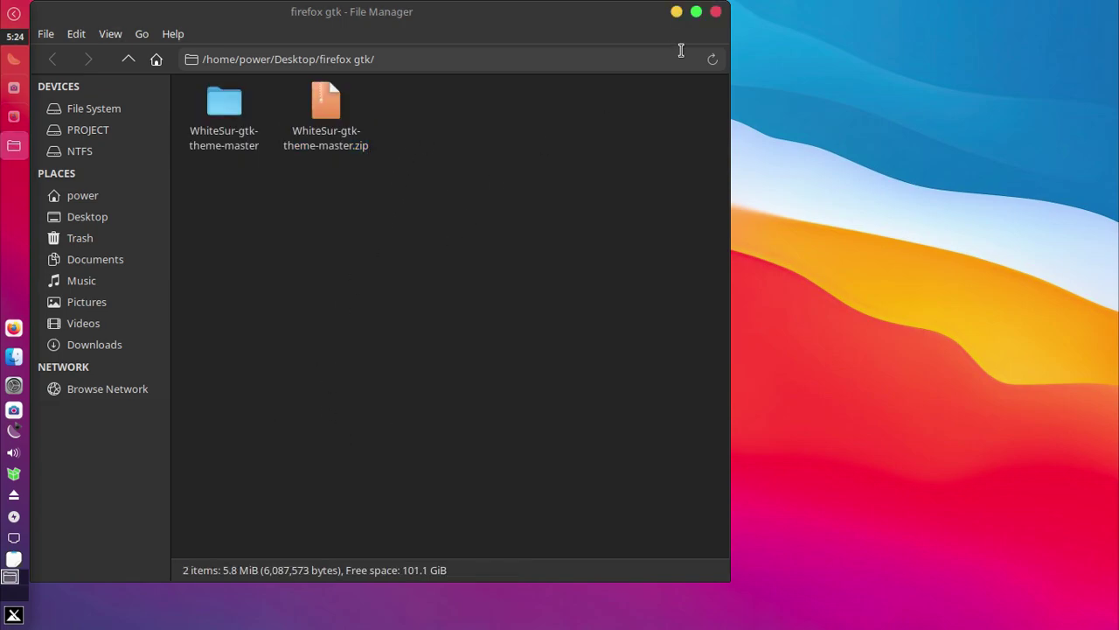
left_click(715, 12)
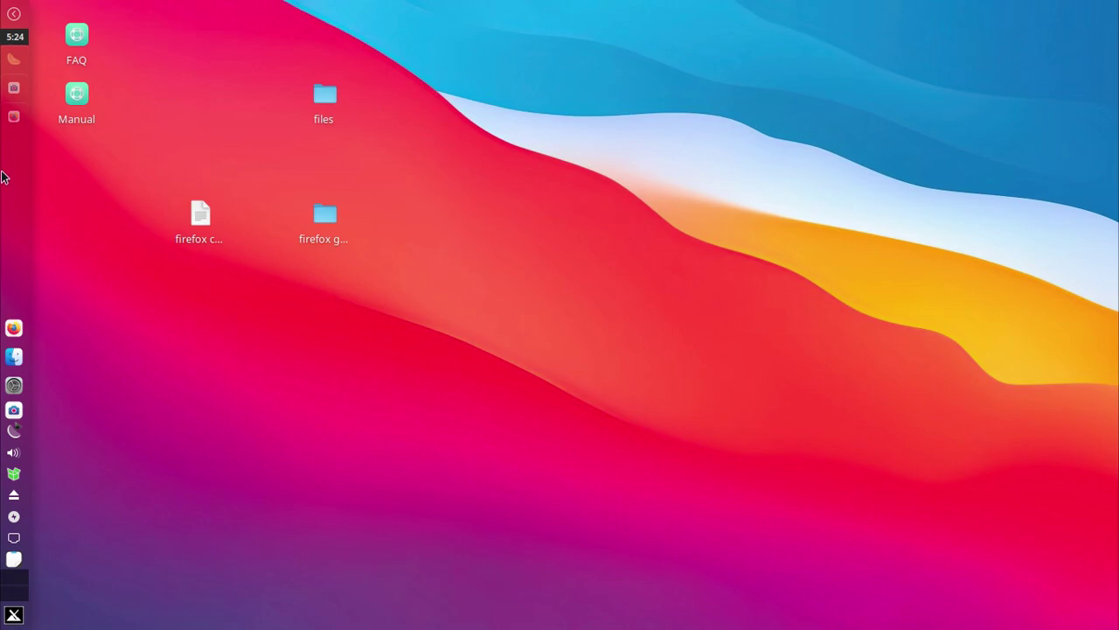
Return to Firefox and open the src/other/firefox folder of the WhiteSur-gtk-theme repository
left_click(14, 117)
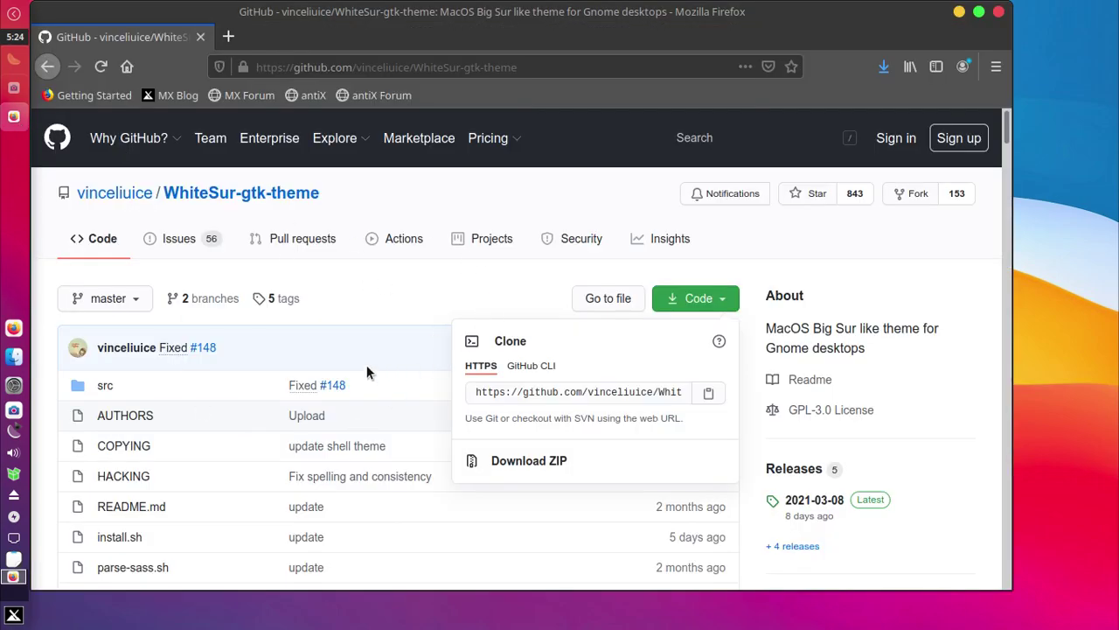
scroll(246, 426, "down", 2)
scroll(241, 426, "up", 2)
left_click(103, 387)
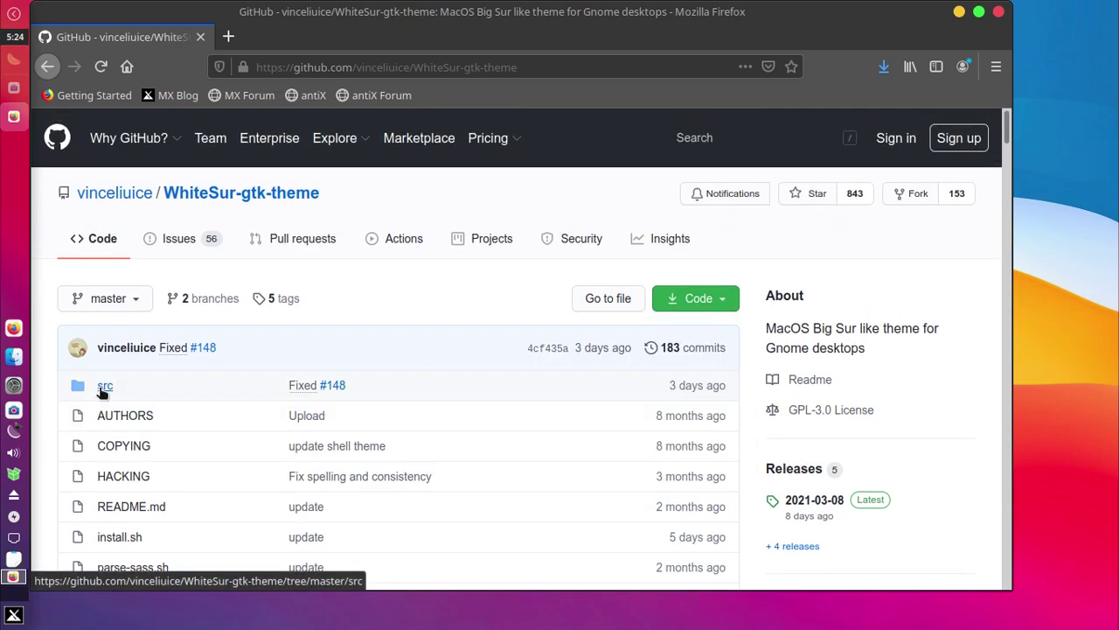
left_click(102, 387)
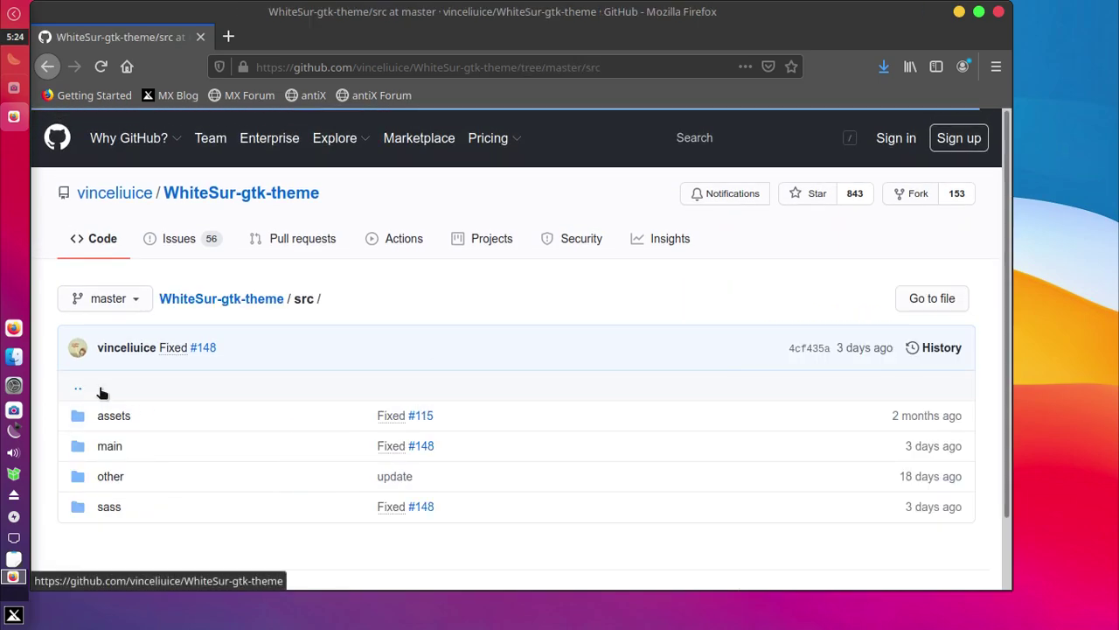
scroll(261, 478, "down", 2)
left_click(109, 405)
scroll(149, 432, "down", 1)
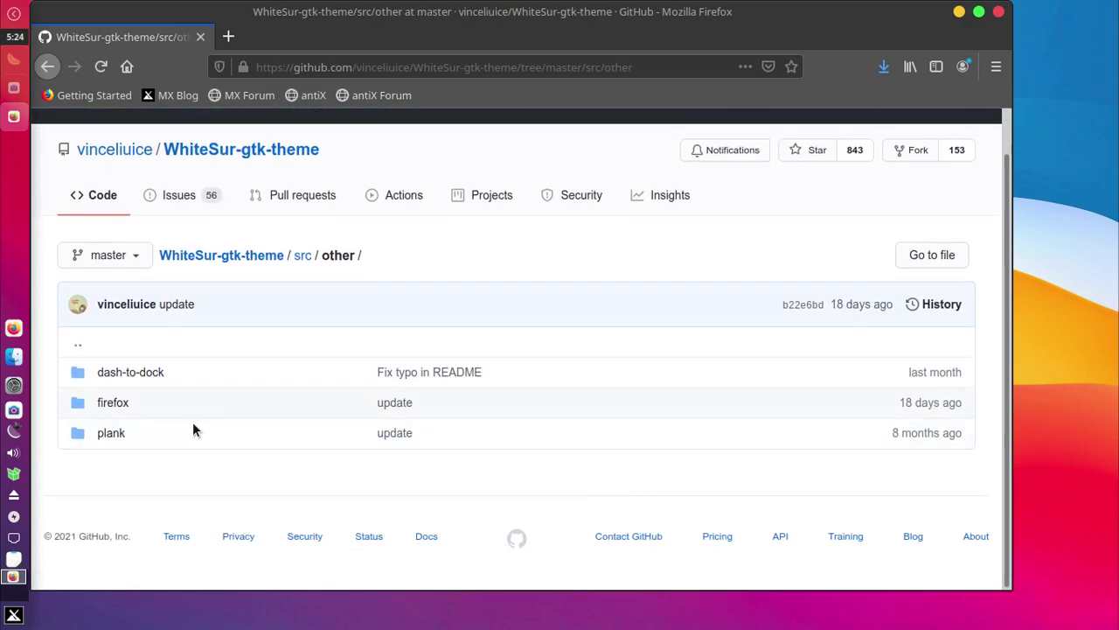
left_click(113, 404)
Read the Firefox WhiteSur theme README, examining the manual installation instructions for user.js and the Firefox Profile Directory
scroll(215, 420, "down", 10)
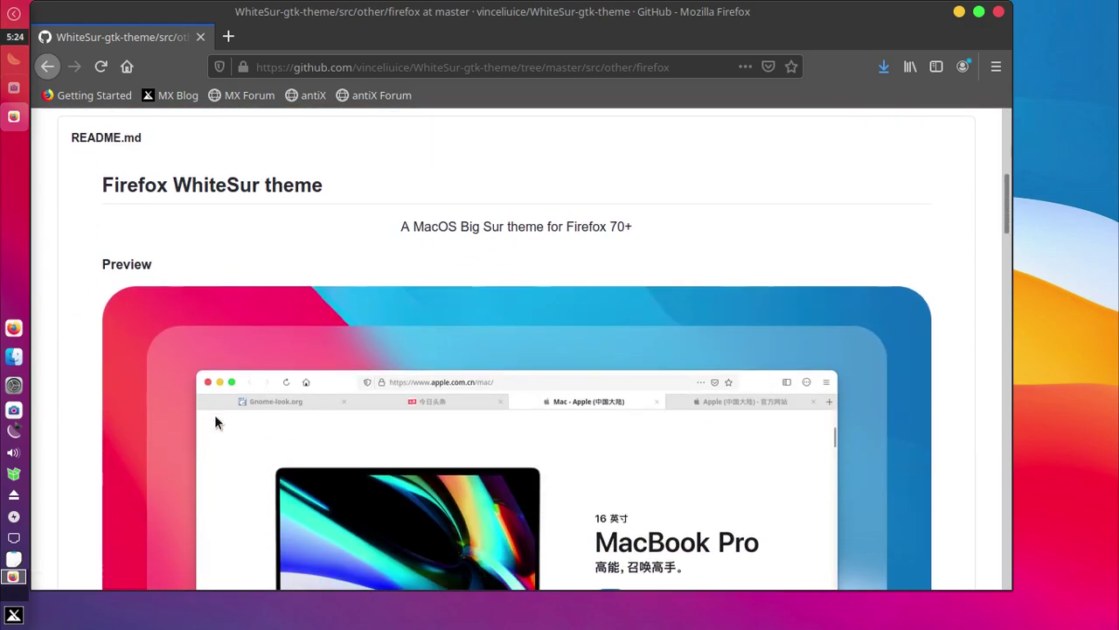
scroll(211, 424, "down", 10)
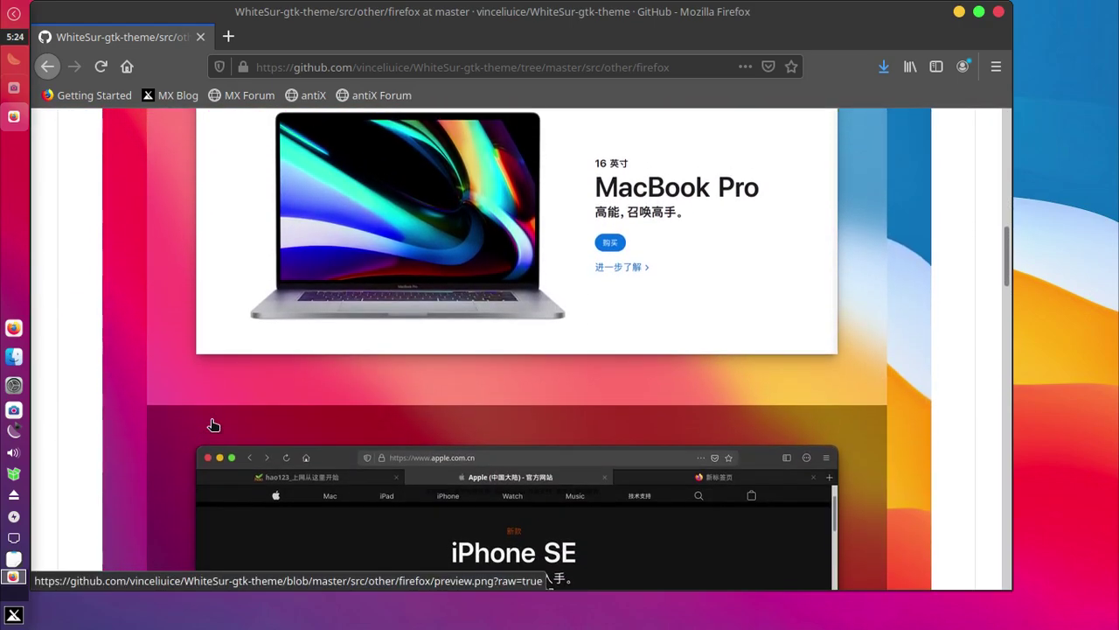
scroll(214, 424, "down", 15)
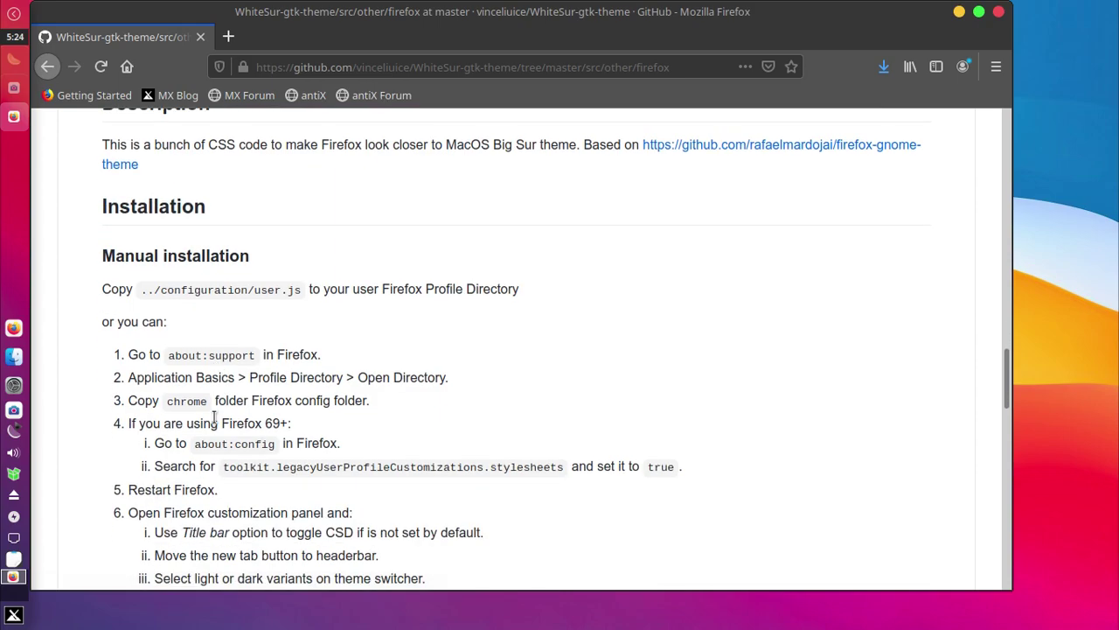
scroll(214, 418, "down", 1)
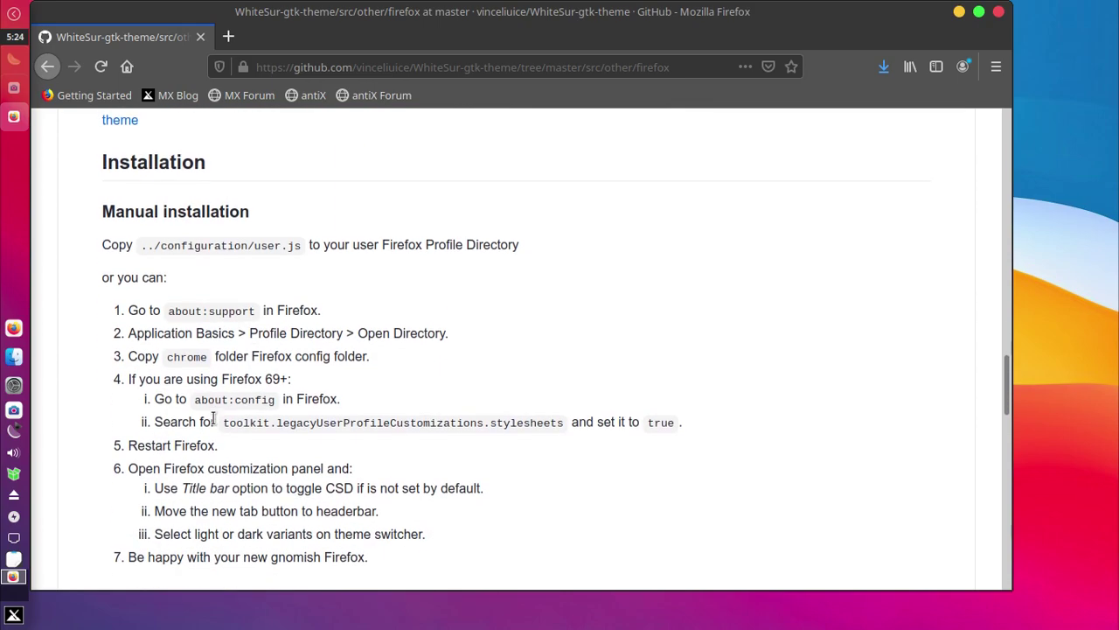
left_click_drag(99, 242, 224, 262)
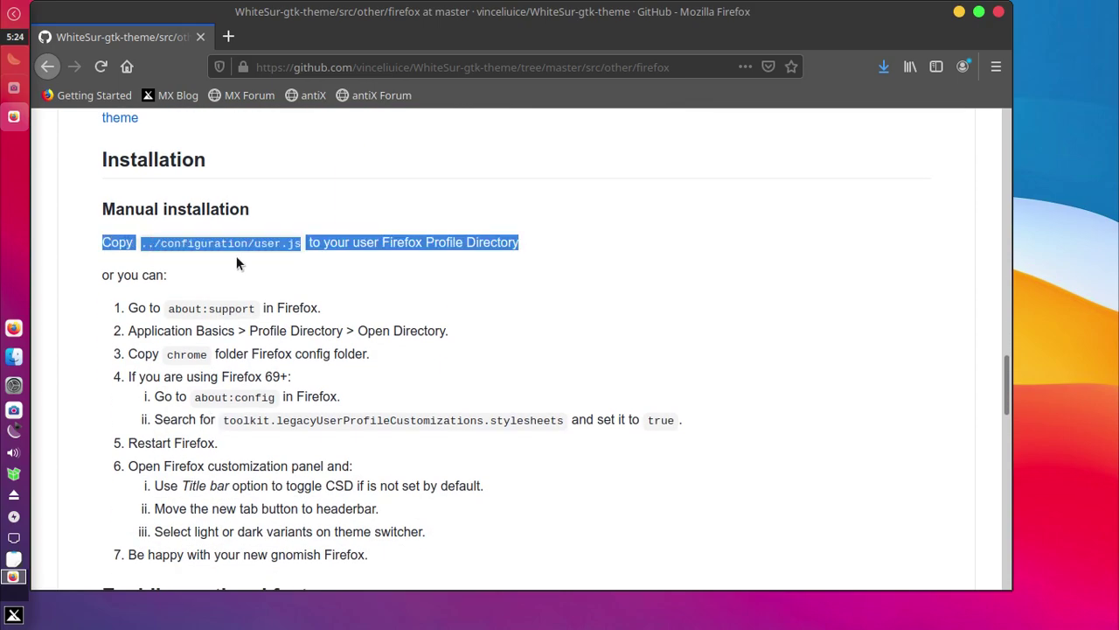
left_click(459, 271)
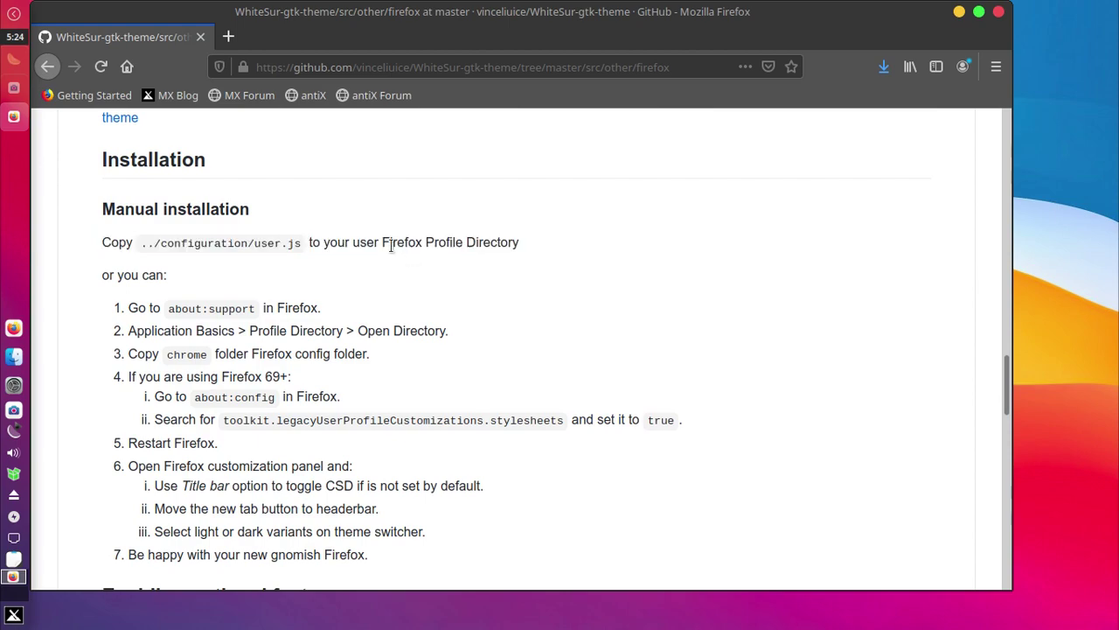
left_click_drag(383, 242, 511, 247)
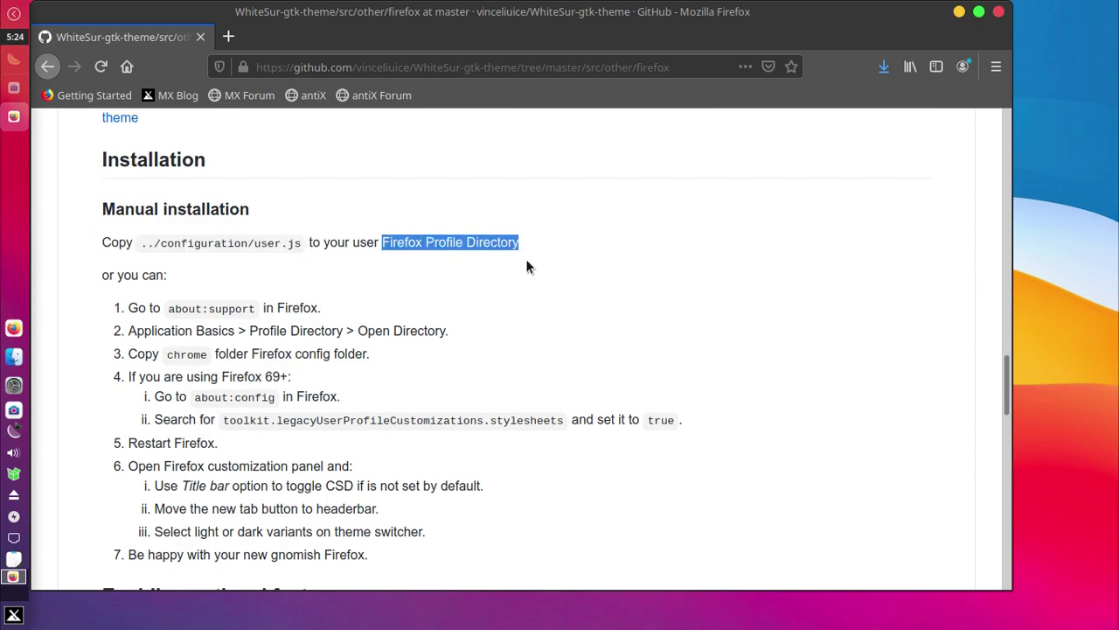
left_click(527, 266)
left_click_drag(381, 242, 538, 251)
left_click(527, 269)
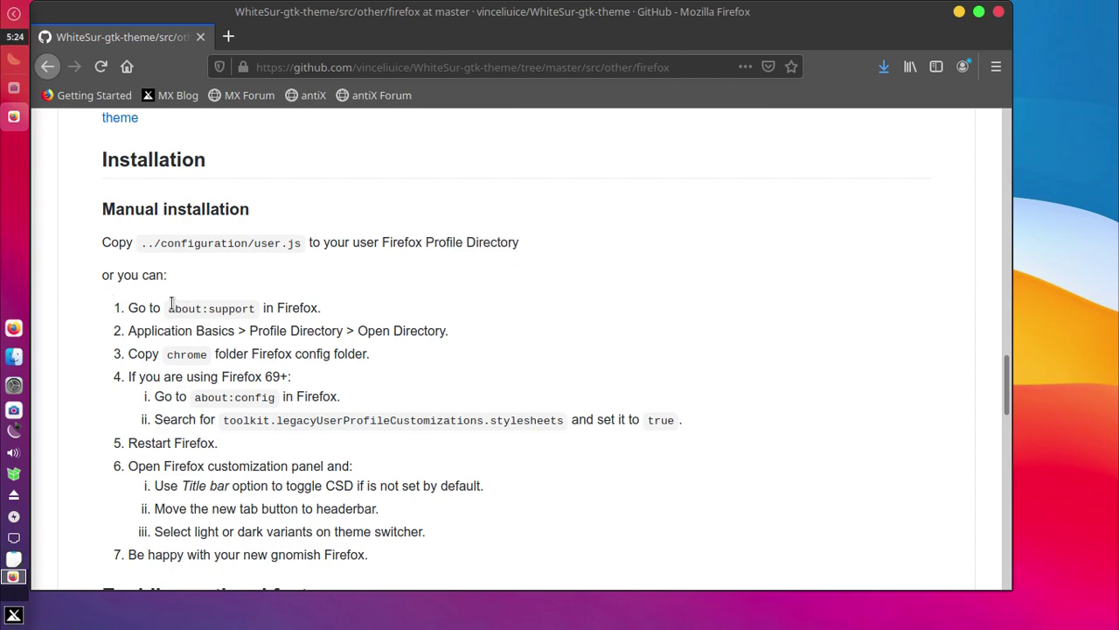
Copy the about:support address from the README's installation steps and open it in a new tab
left_click_drag(170, 311, 254, 313)
right_click(245, 311)
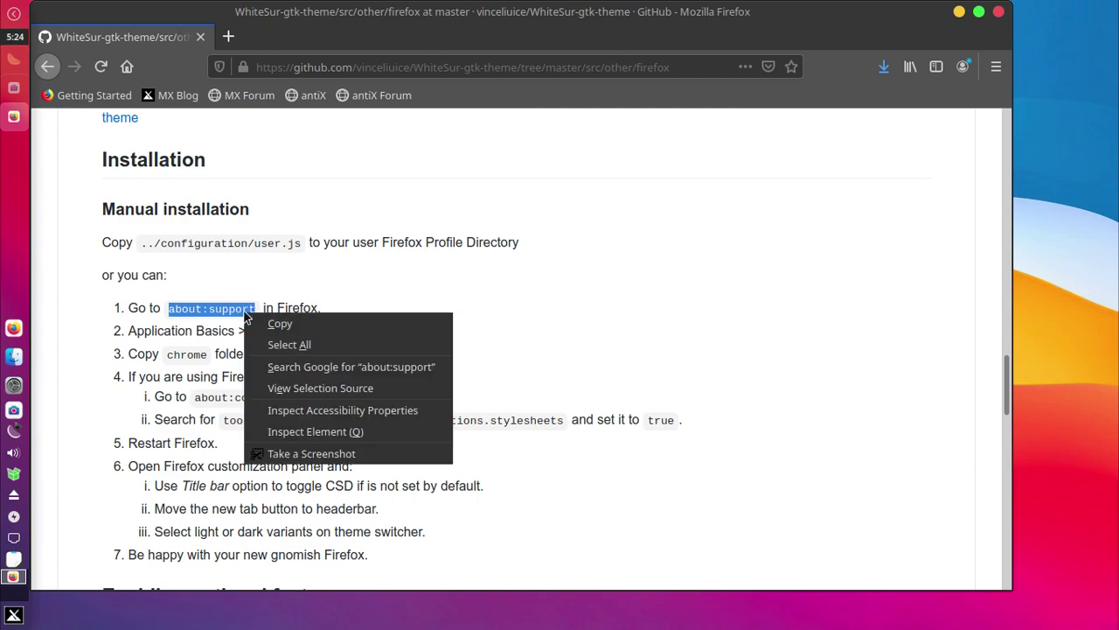
left_click(265, 322)
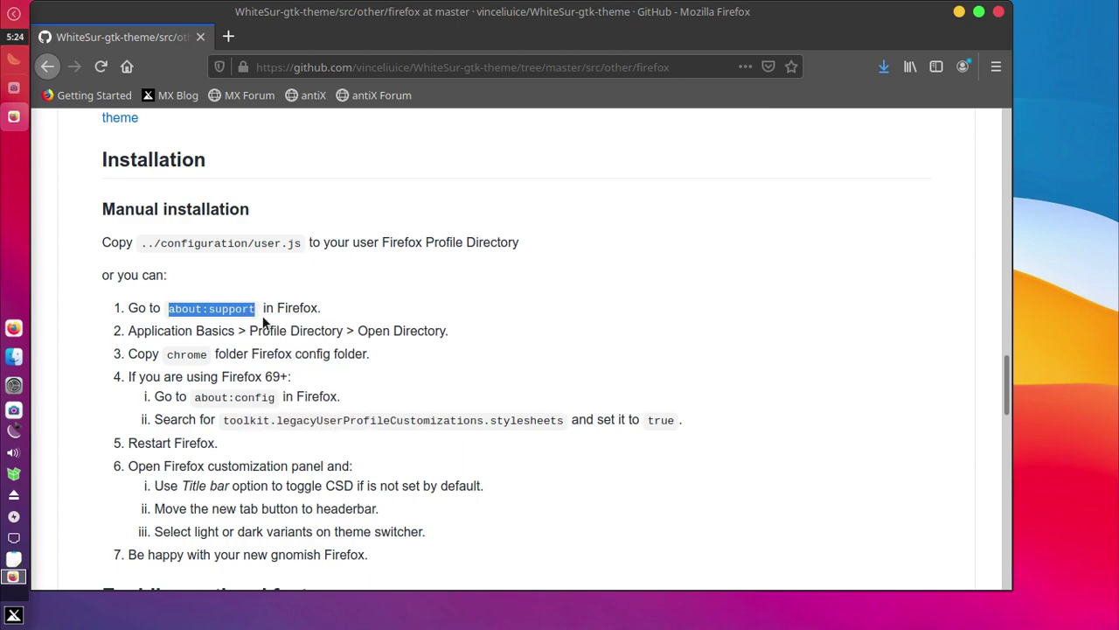
left_click(229, 38)
right_click(240, 68)
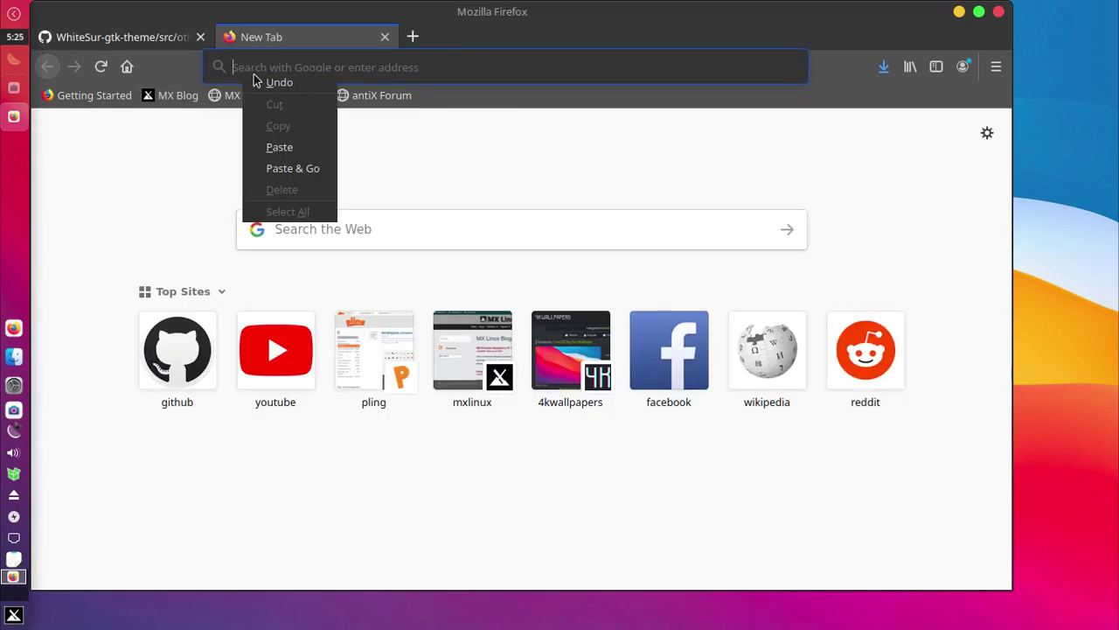
left_click(292, 167)
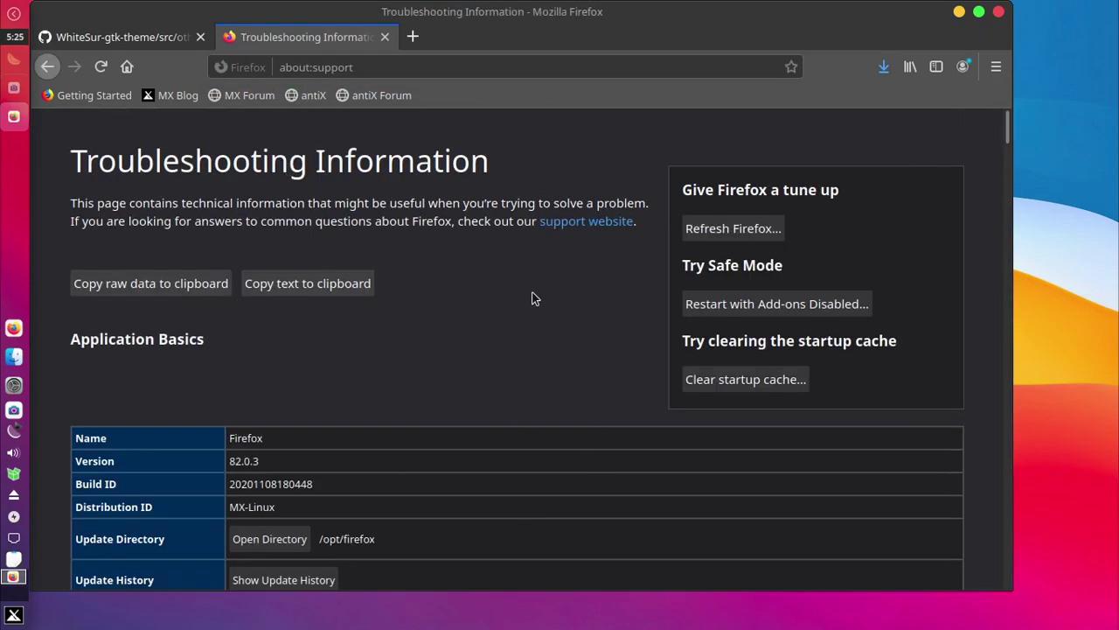
Open the Profile Directory from the Application Basics table and move its file manager window aside
scroll(390, 433, "down", 5)
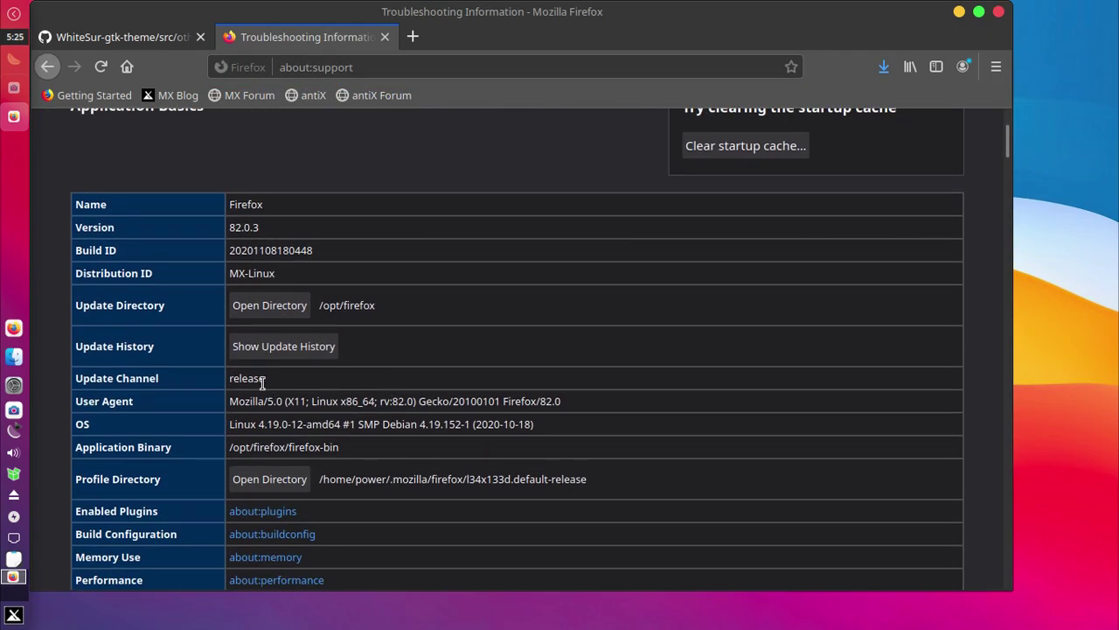
scroll(303, 398, "down", 1)
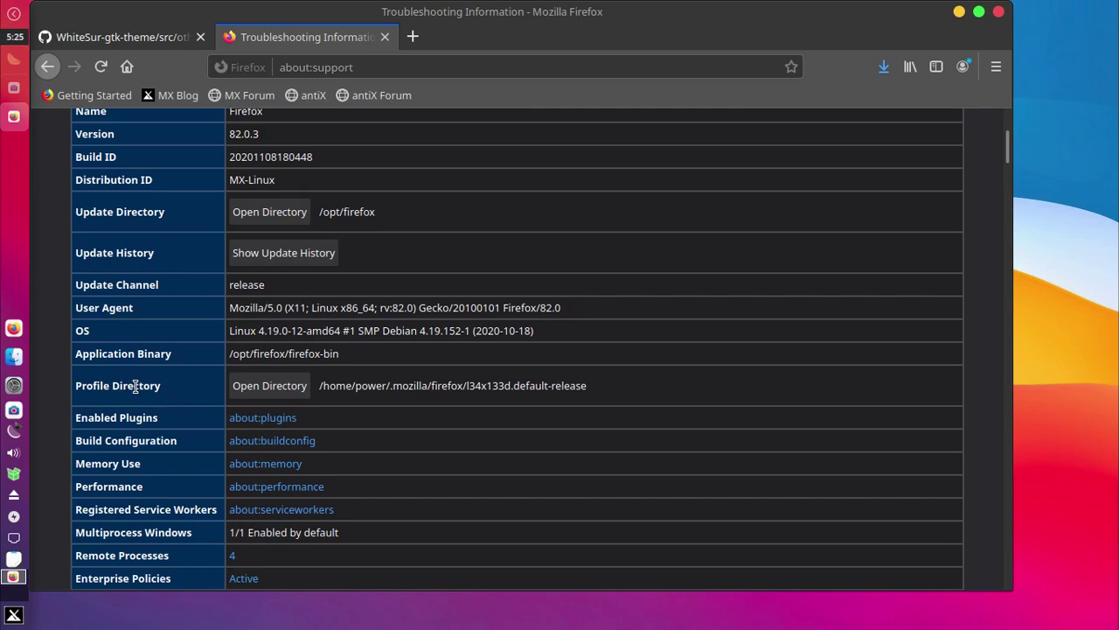
left_click(258, 390)
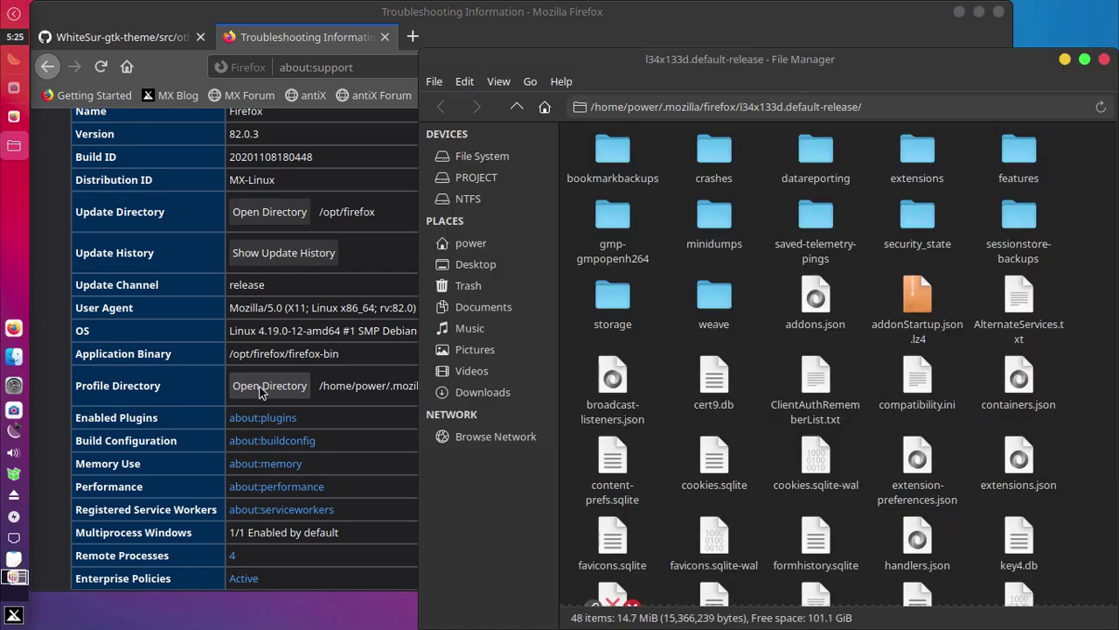
left_click_drag(629, 77, 663, 76)
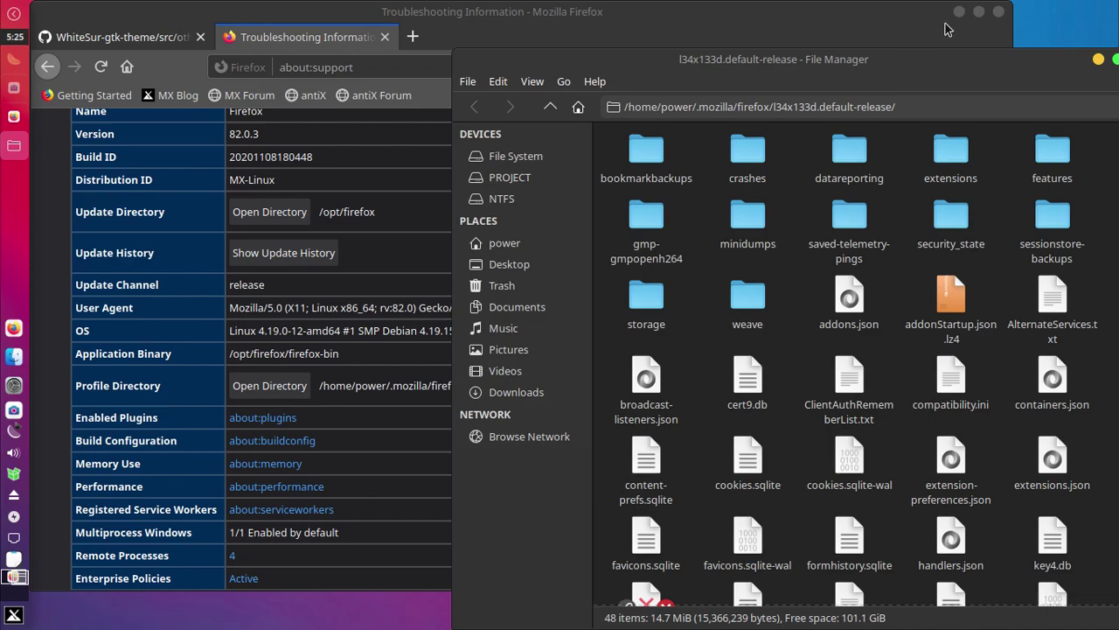
Check the README's user.js instruction and open WhiteSur-gtk-theme-master/src/other/firefox/configuration in the "firefox gtk" desktop folder
left_click(121, 37)
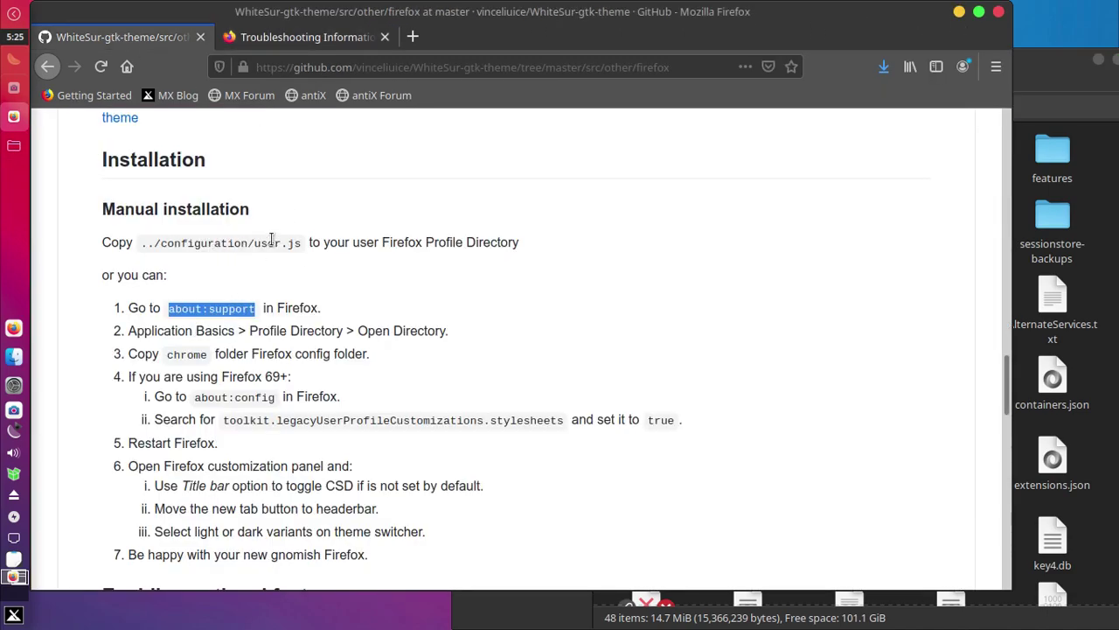
left_click_drag(306, 245, 259, 244)
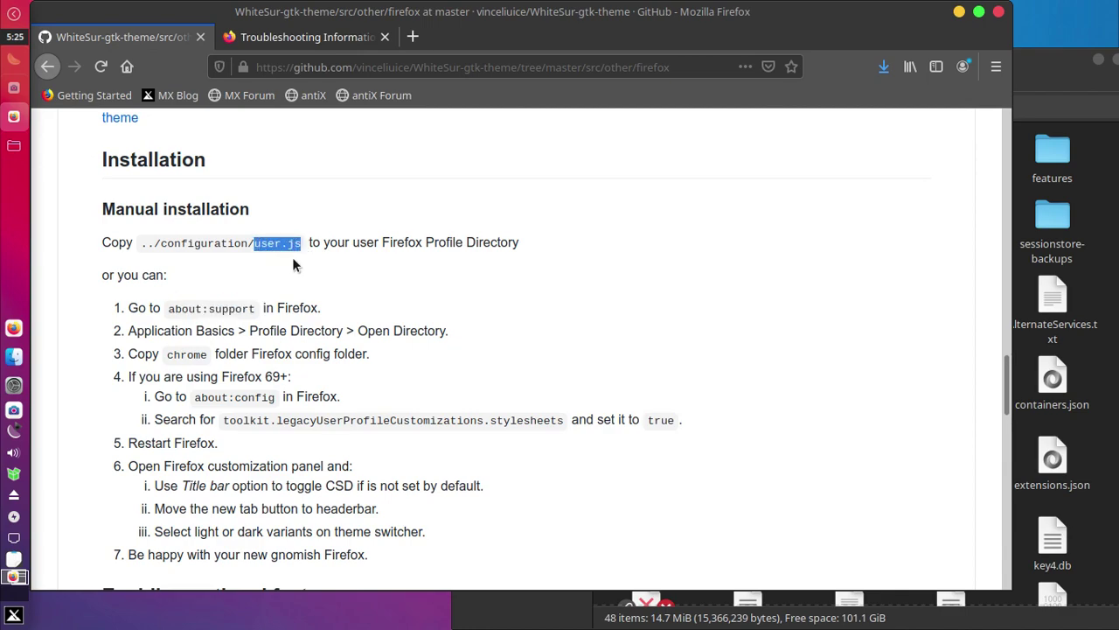
left_click(294, 262)
left_click(959, 12)
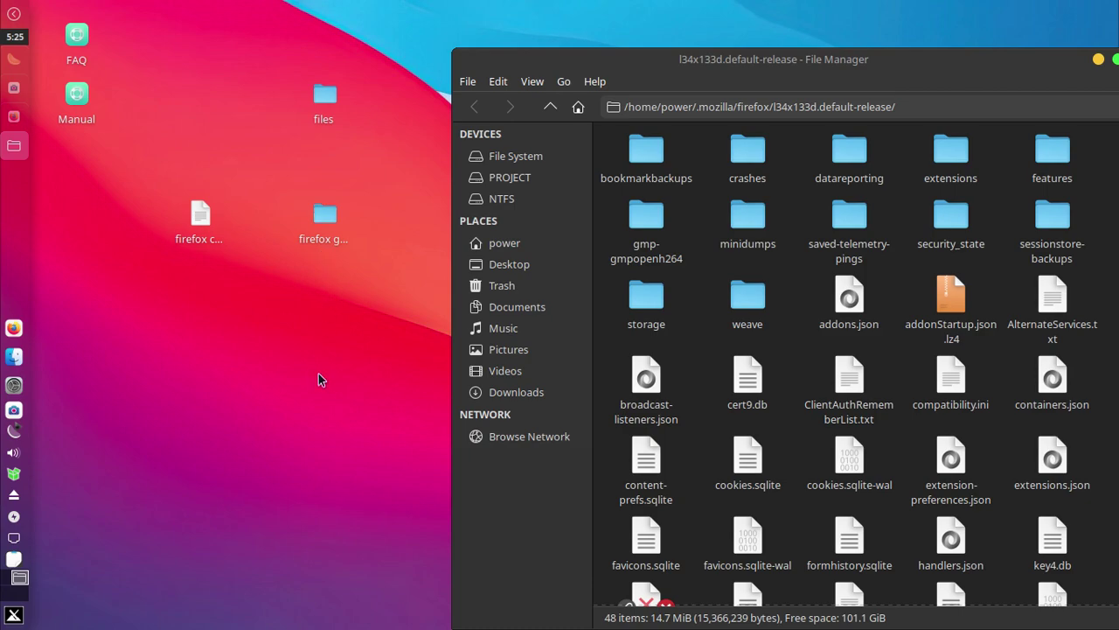
double_click(323, 218)
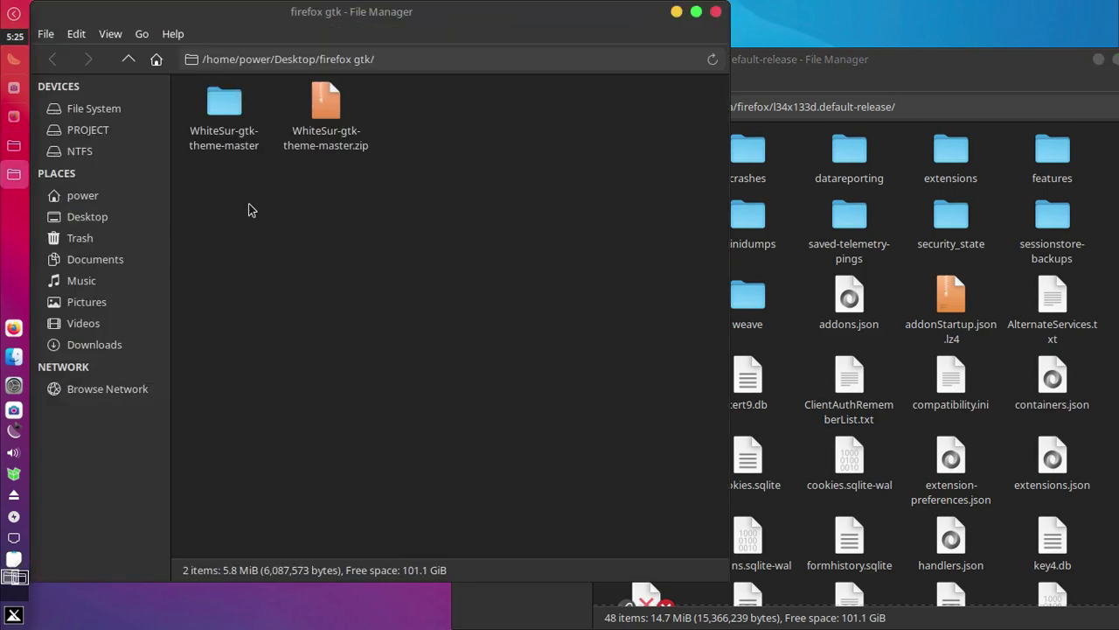
double_click(233, 109)
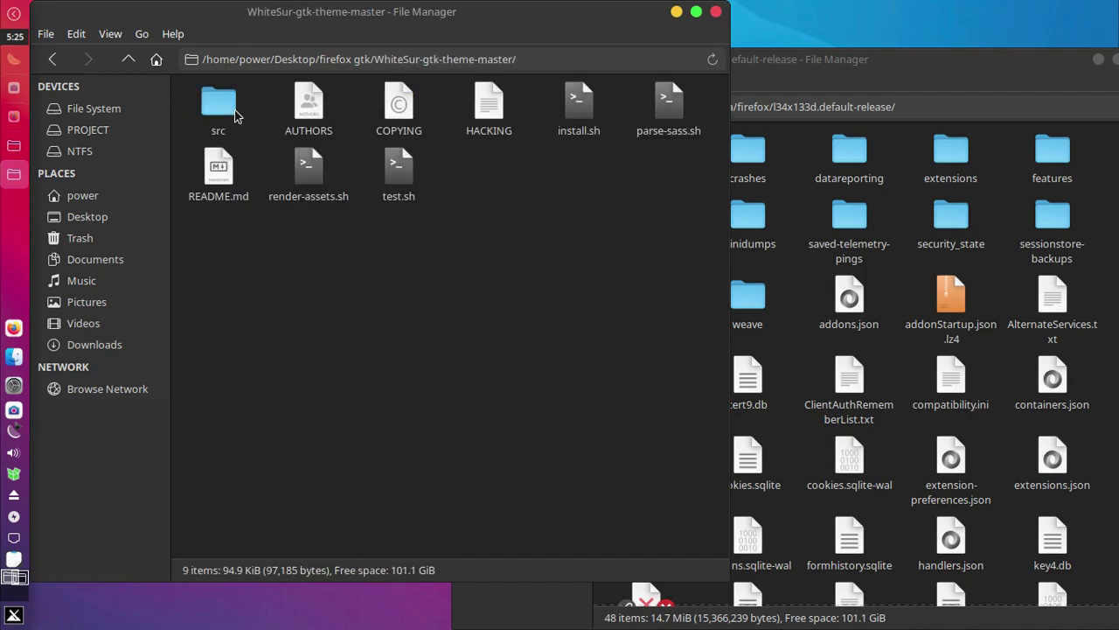
double_click(219, 104)
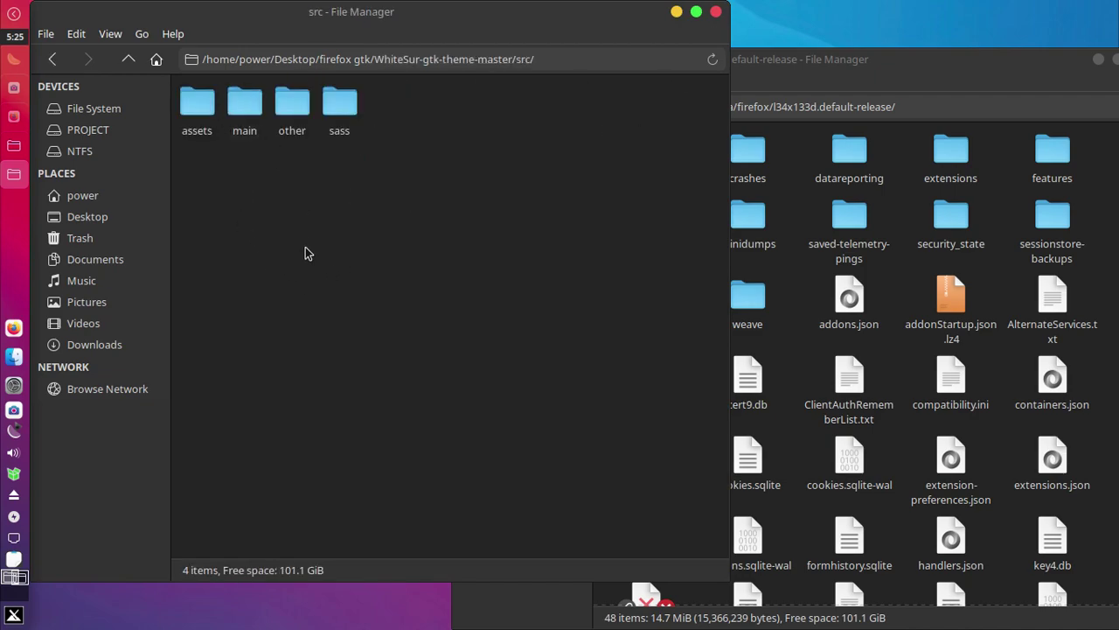
double_click(299, 133)
left_click(291, 112)
double_click(291, 112)
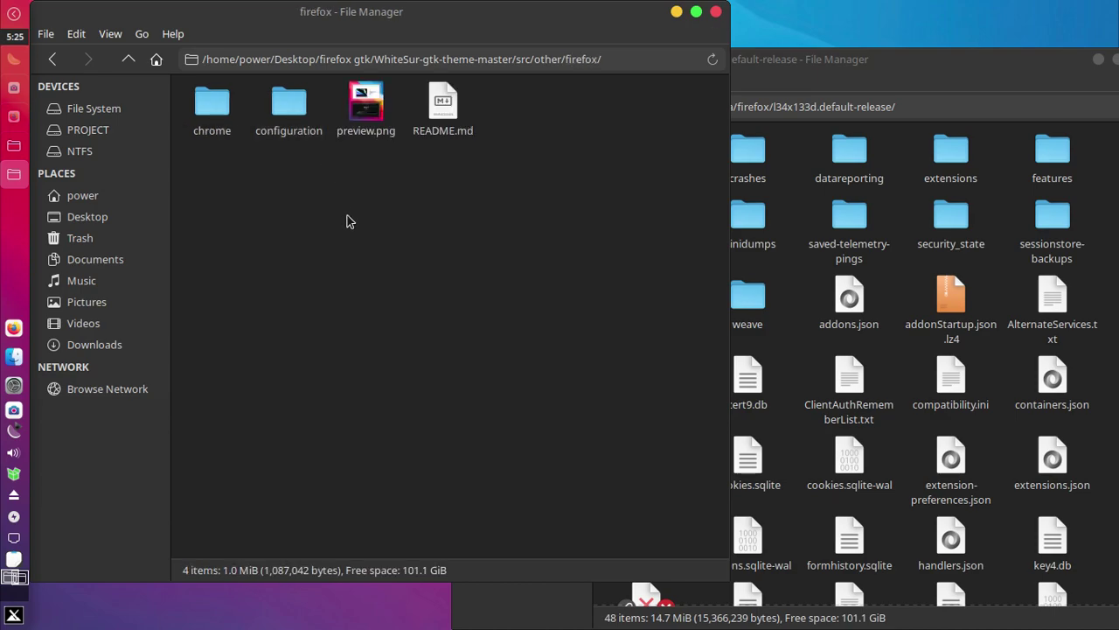
double_click(302, 106)
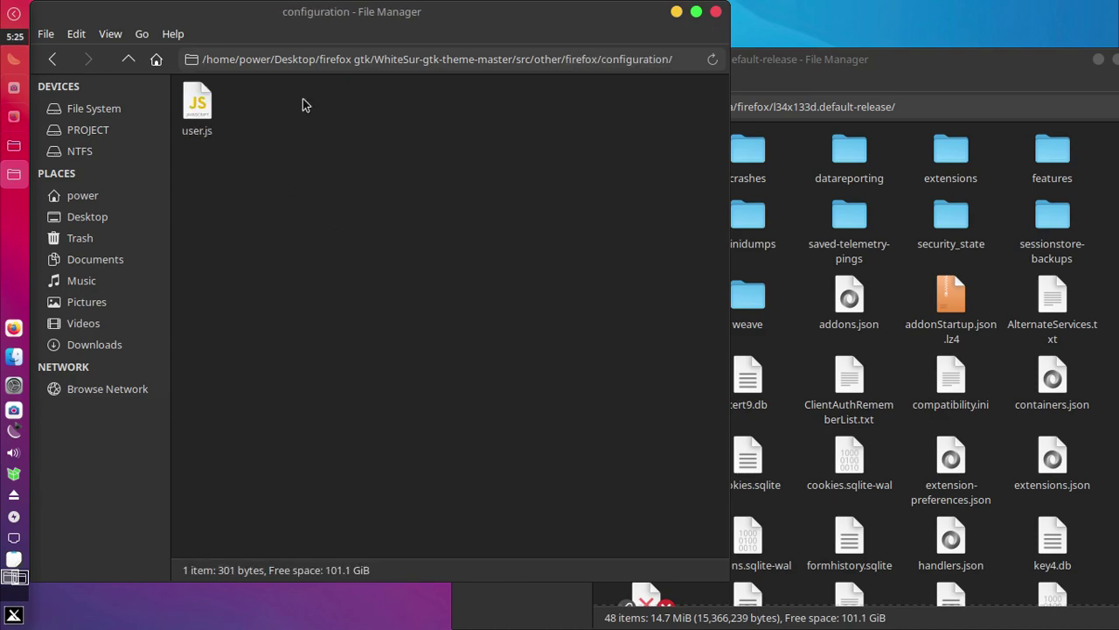
Copy user.js from the configuration folder and paste it into the Firefox profile directory
left_click_drag(294, 164, 199, 116)
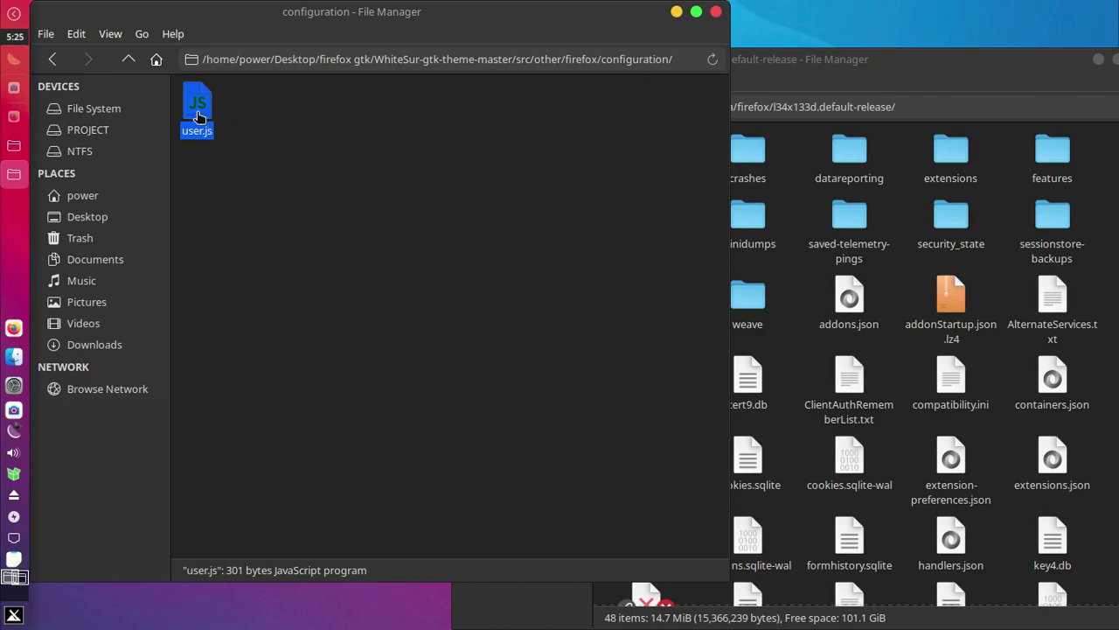
right_click(200, 117)
left_click(313, 223)
left_click_drag(988, 60, 928, 60)
right_click(1054, 254)
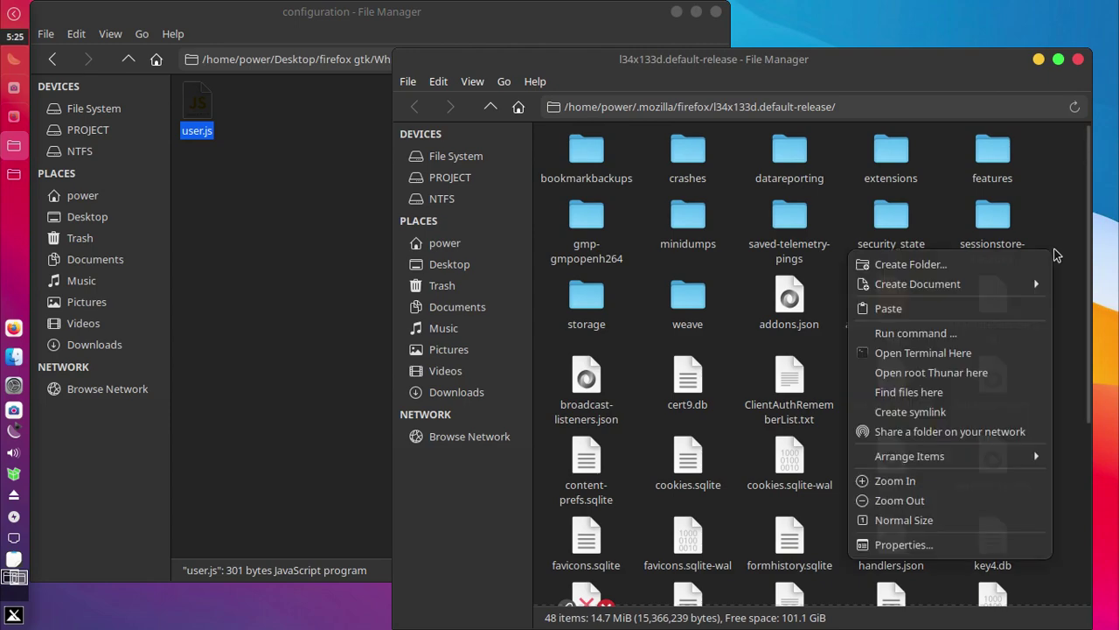
left_click(1013, 315)
left_click(976, 580)
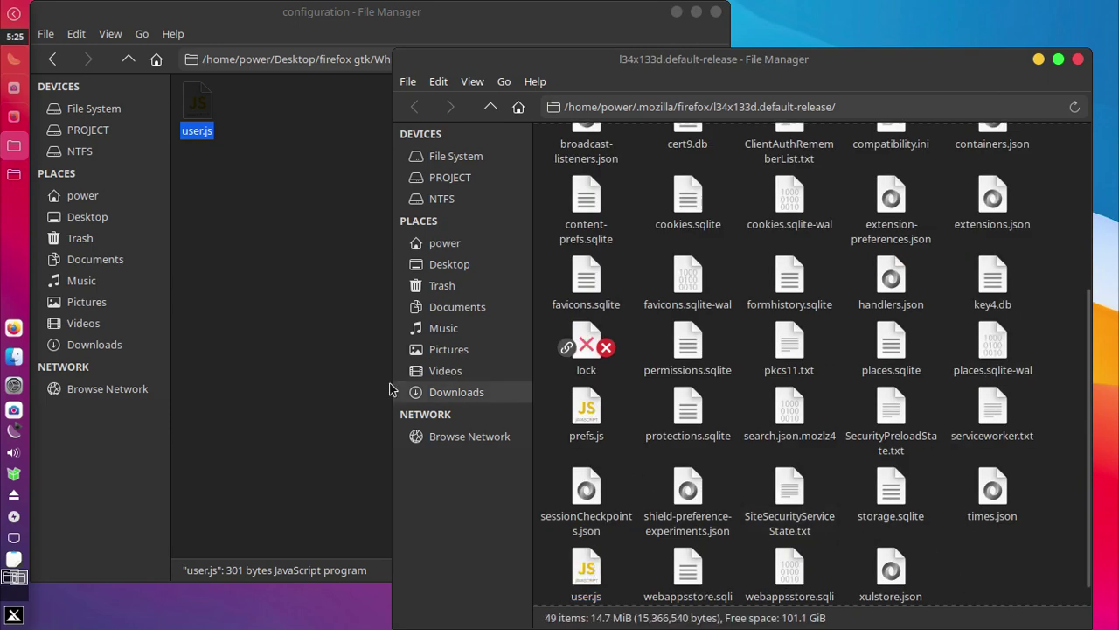
Check the README's instruction about the chrome folder and go back to the extracted theme's src/other/firefox folder
left_click(13, 115)
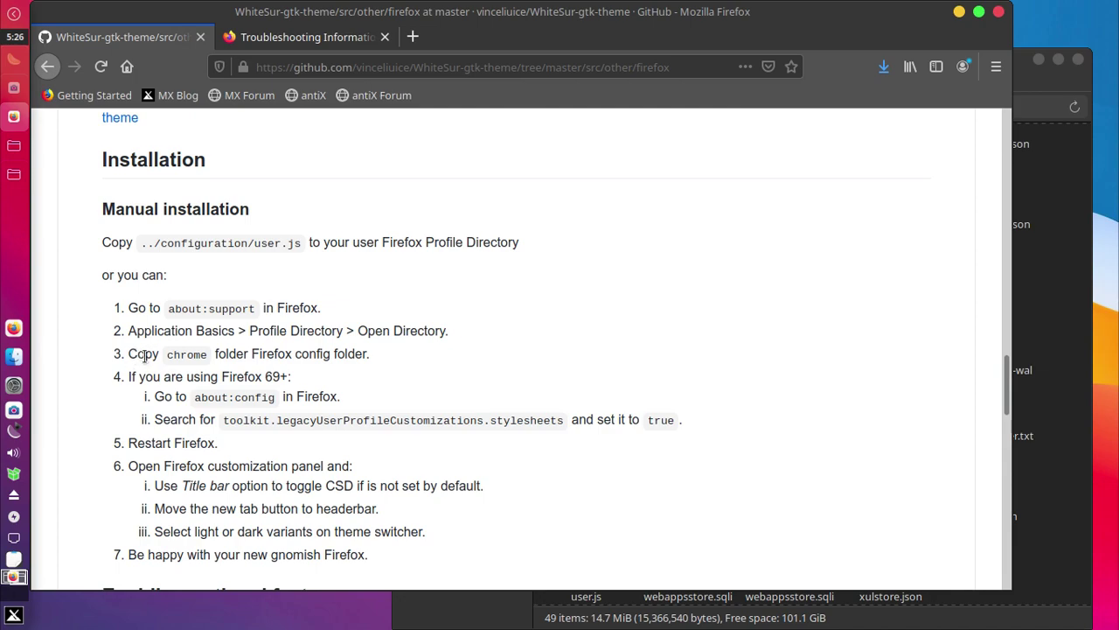
left_click_drag(176, 351, 213, 353)
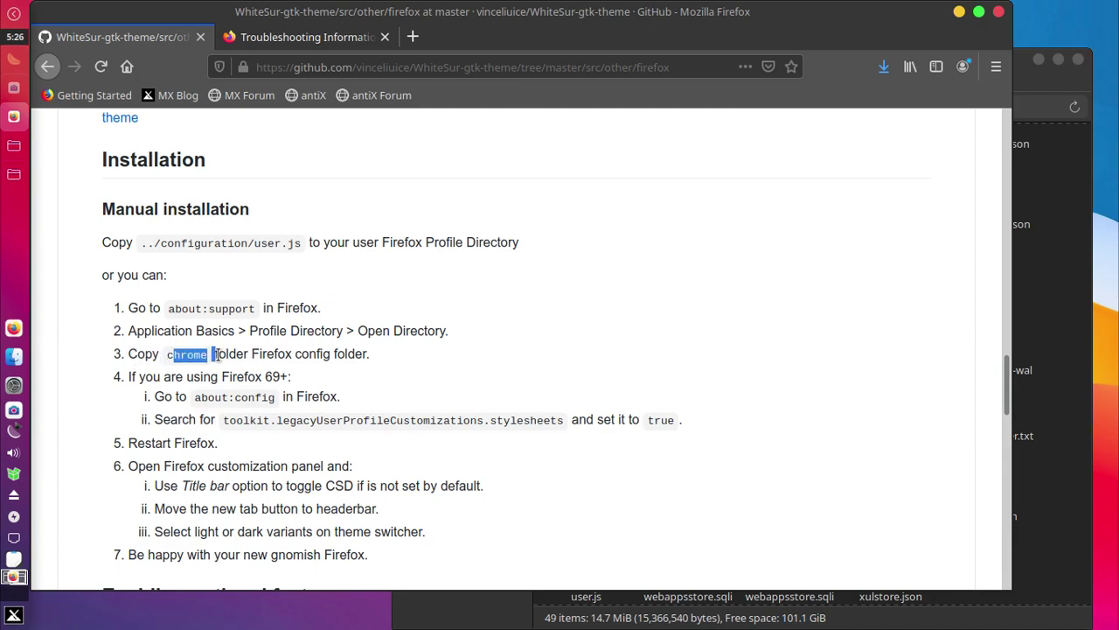
left_click(237, 353)
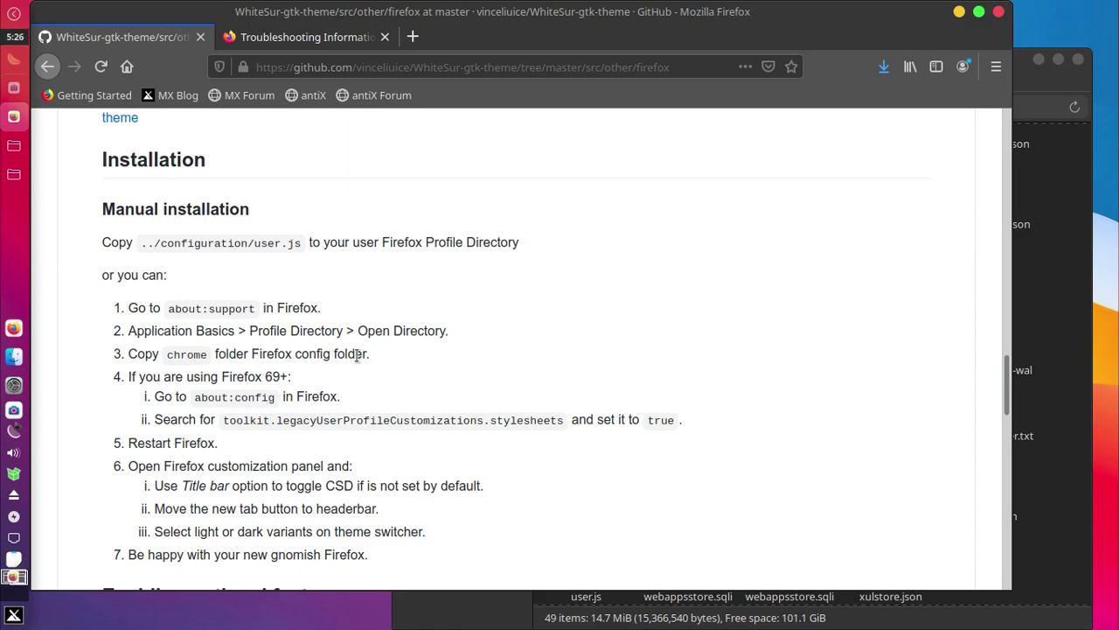
left_click(958, 12)
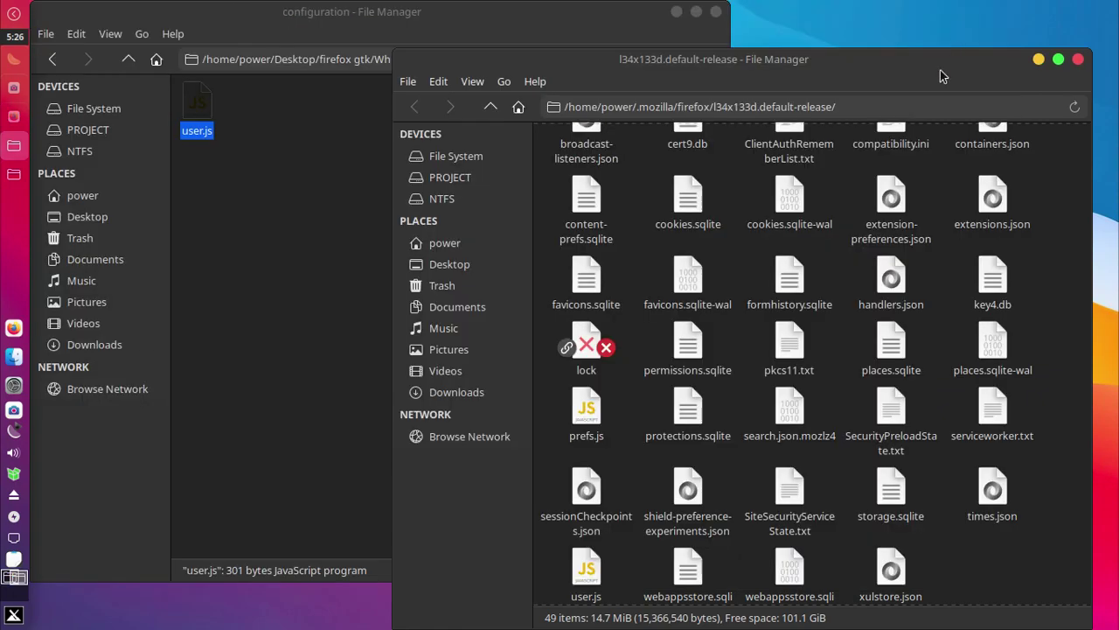
double_click(195, 128)
left_click(49, 59)
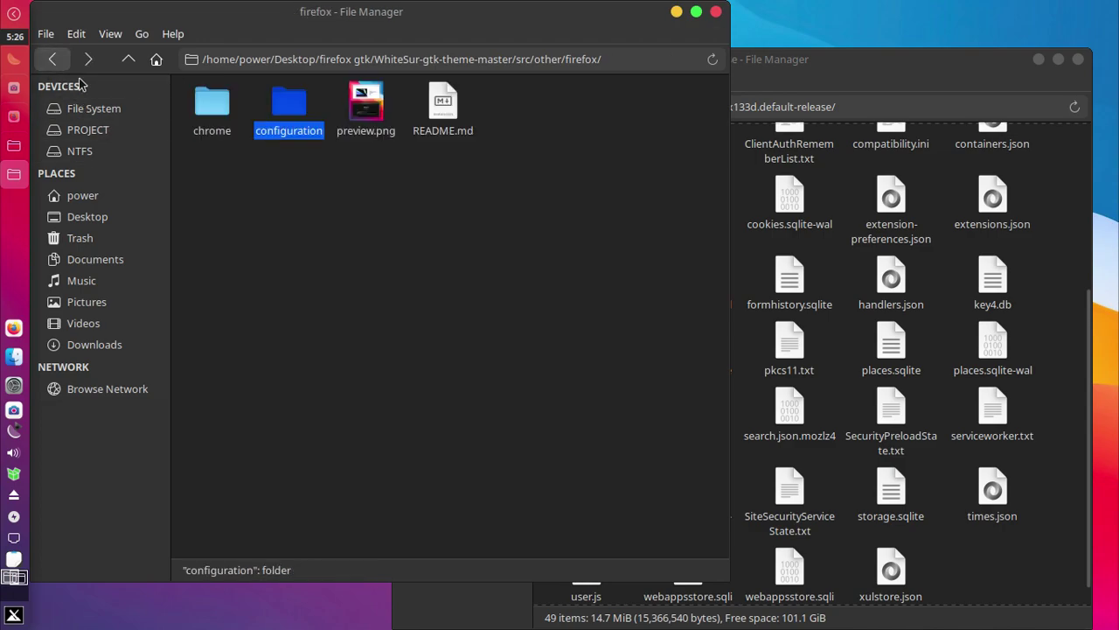
Copy the theme's chrome folder and paste it into the Firefox profile directory
left_click_drag(230, 184, 215, 115)
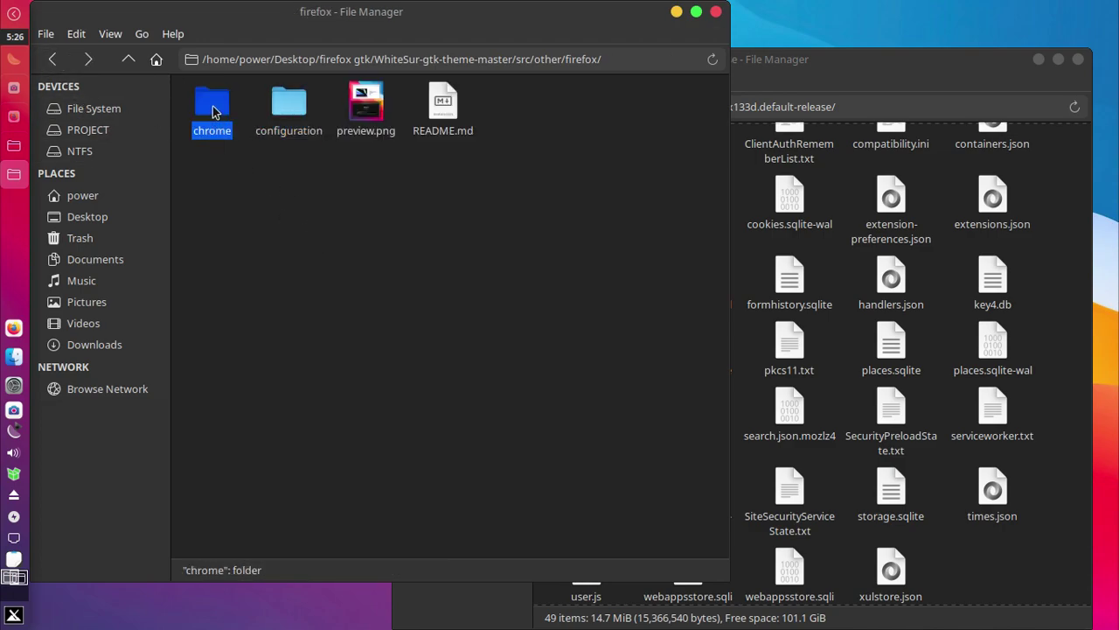
right_click(214, 112)
left_click(275, 251)
left_click(1040, 277)
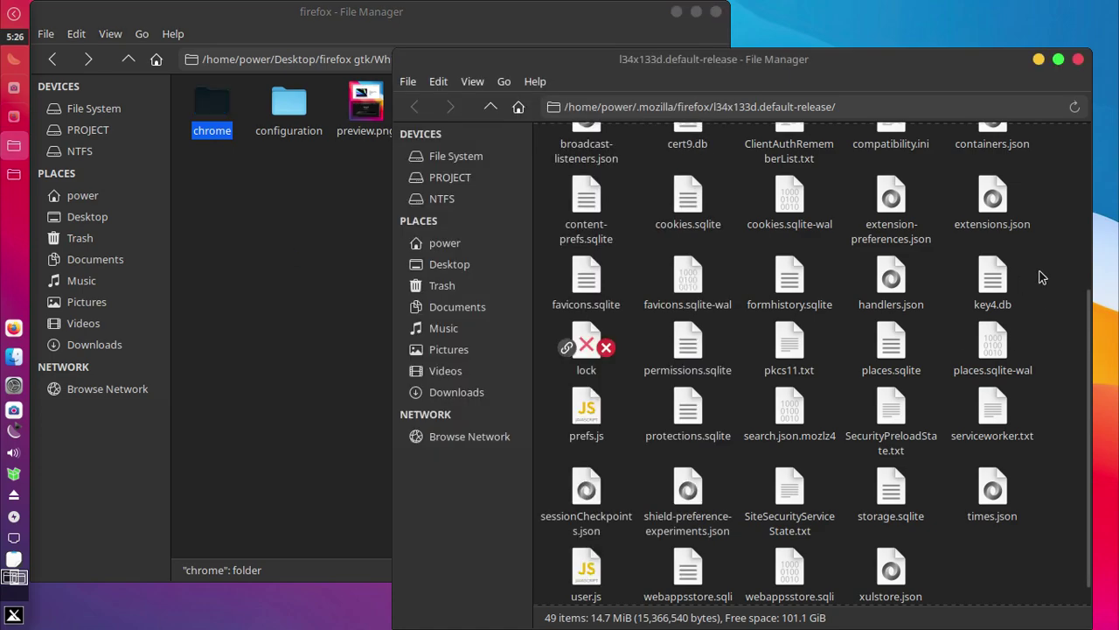
right_click(1040, 276)
left_click(989, 327)
left_click(988, 335)
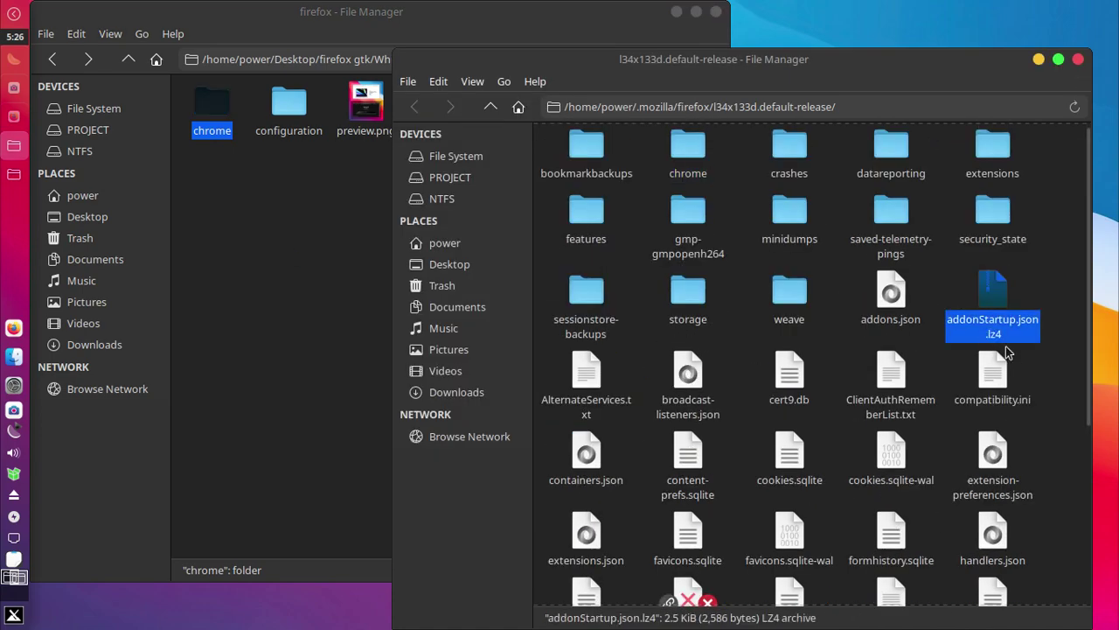
left_click(1075, 358)
left_click(258, 321)
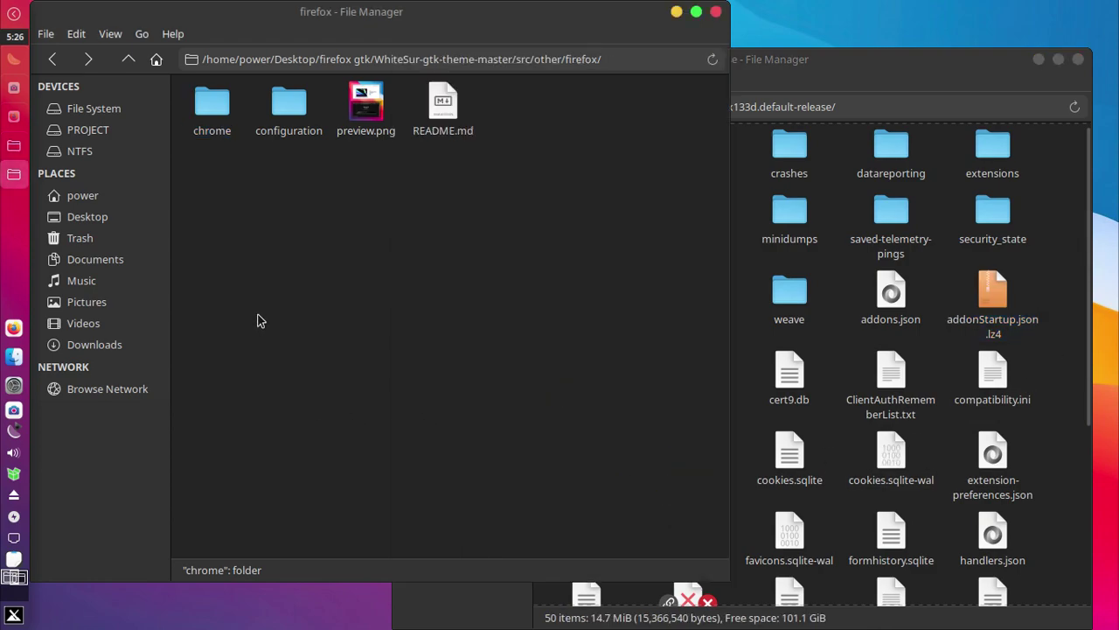
Open the about:config address copied from the README in a new Firefox tab and accept the risk to continue
left_click(14, 118)
scroll(300, 421, "down", 2)
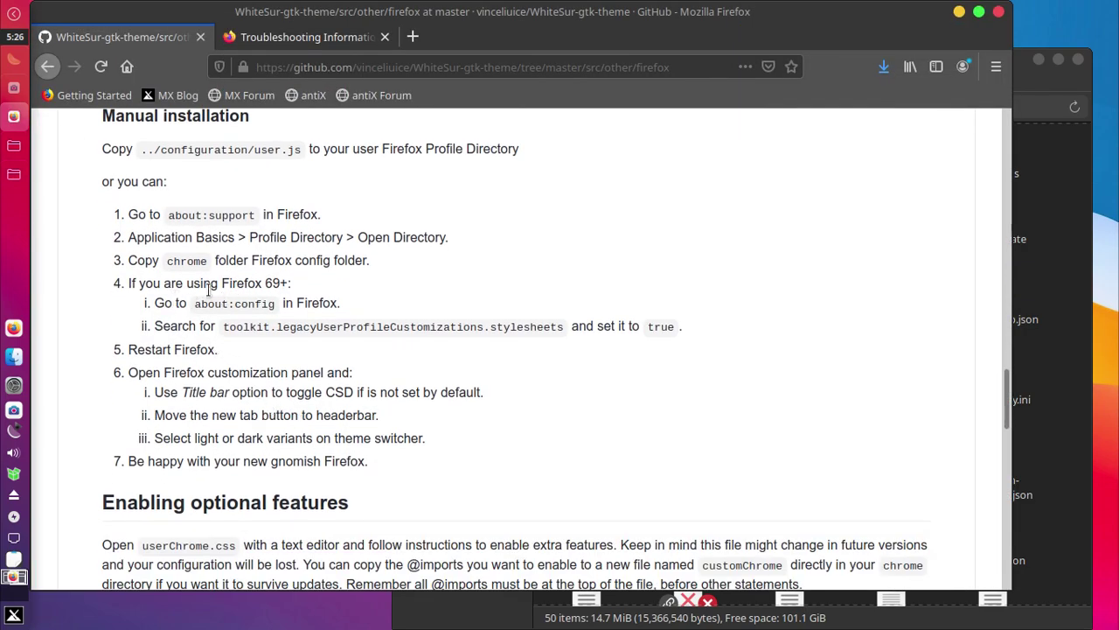
left_click_drag(196, 304, 274, 304)
right_click(245, 304)
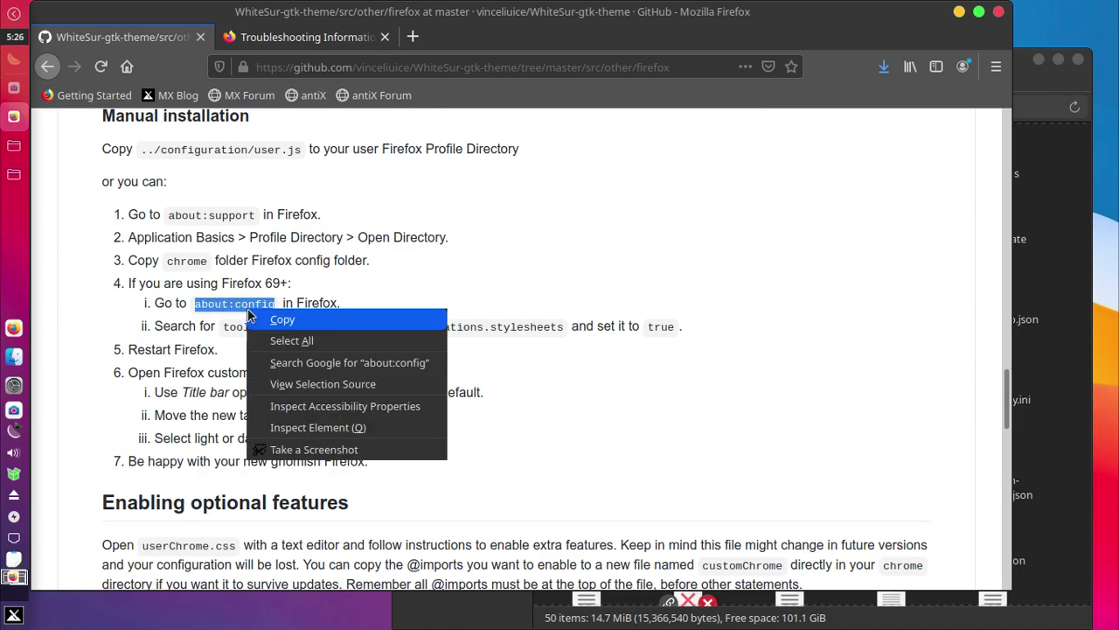
left_click(275, 320)
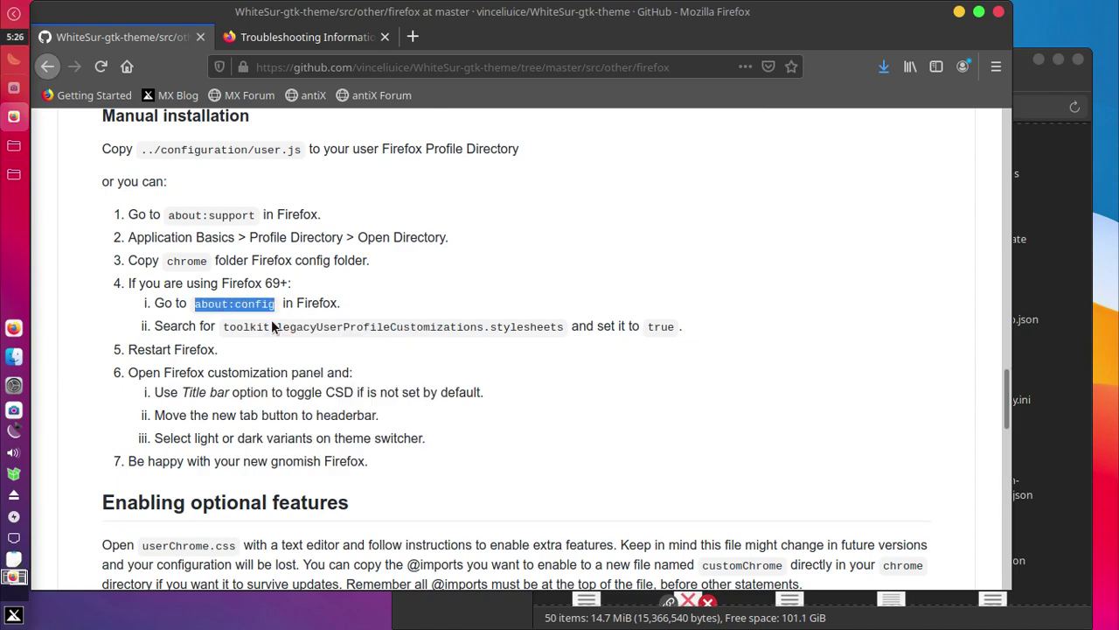
left_click(413, 37)
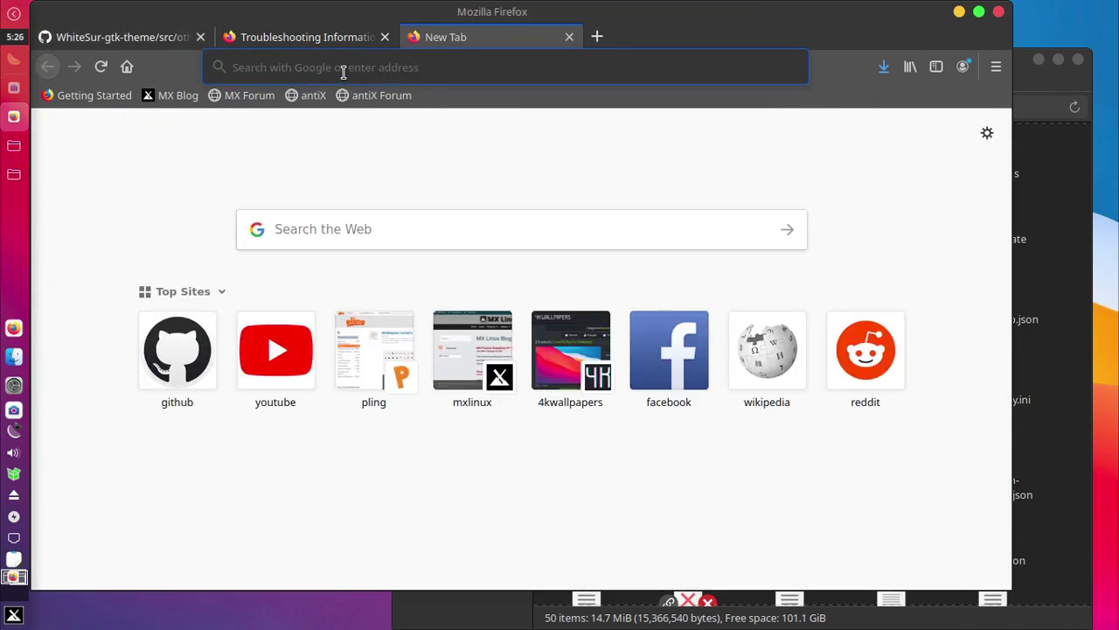
left_click(343, 70)
right_click(346, 77)
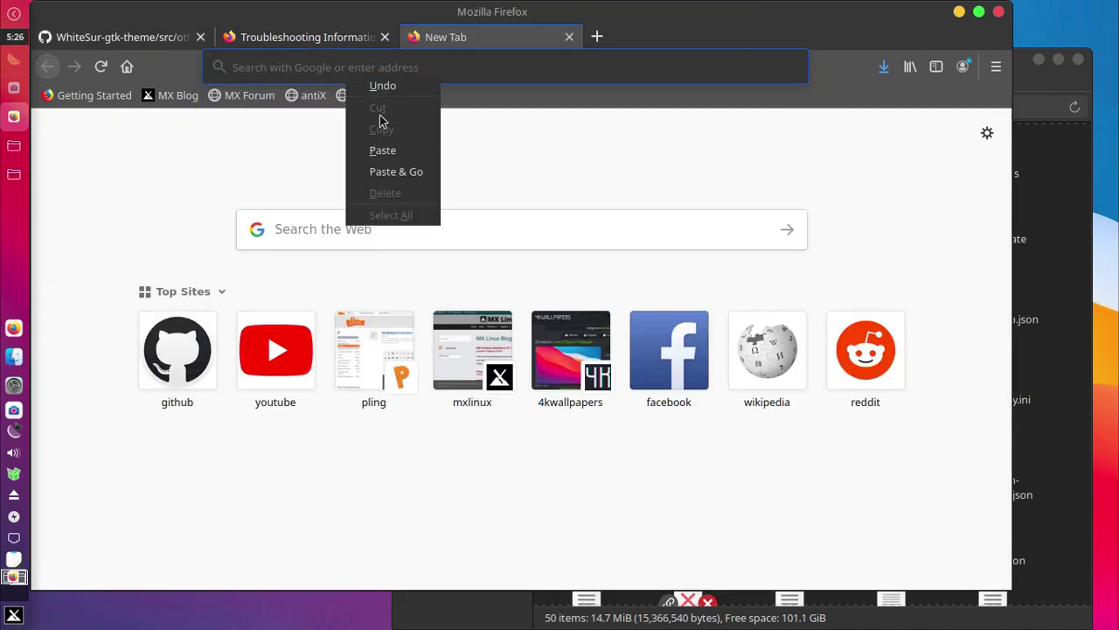
left_click(407, 172)
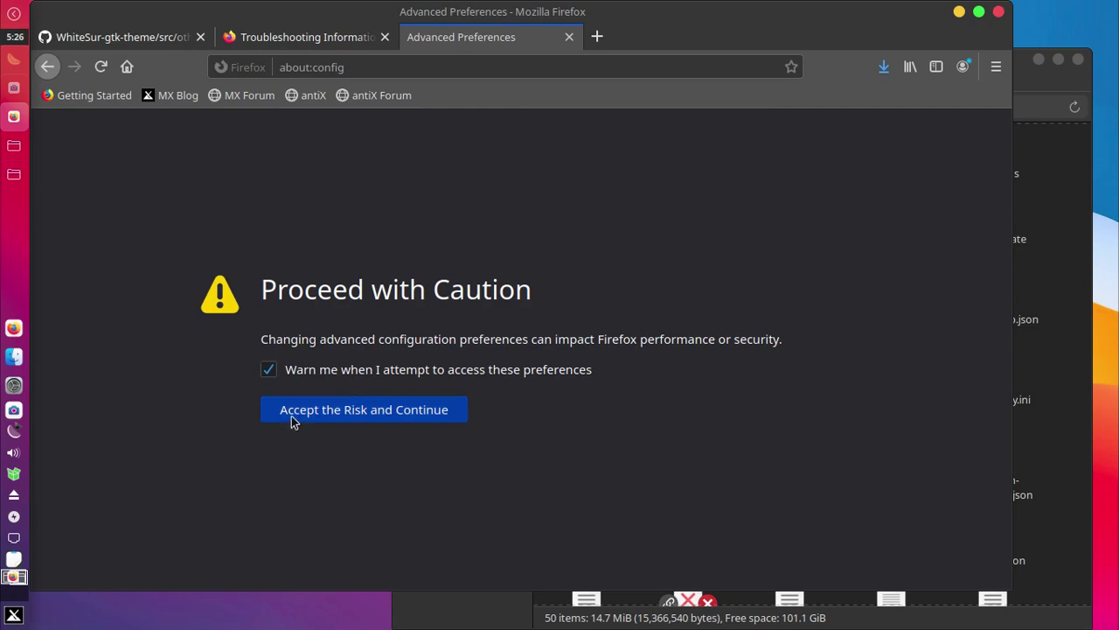
left_click(338, 411)
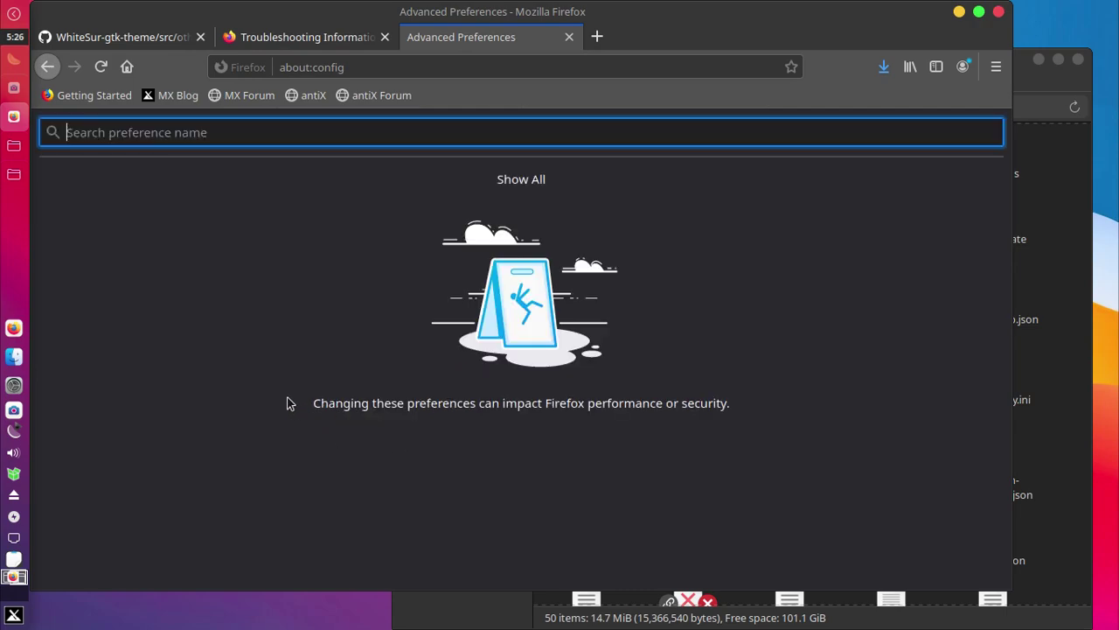
Copy the preference name toolkit.legacyUserProfileCustomizations.stylesheets from the README and search for it in about:config
left_click(131, 37)
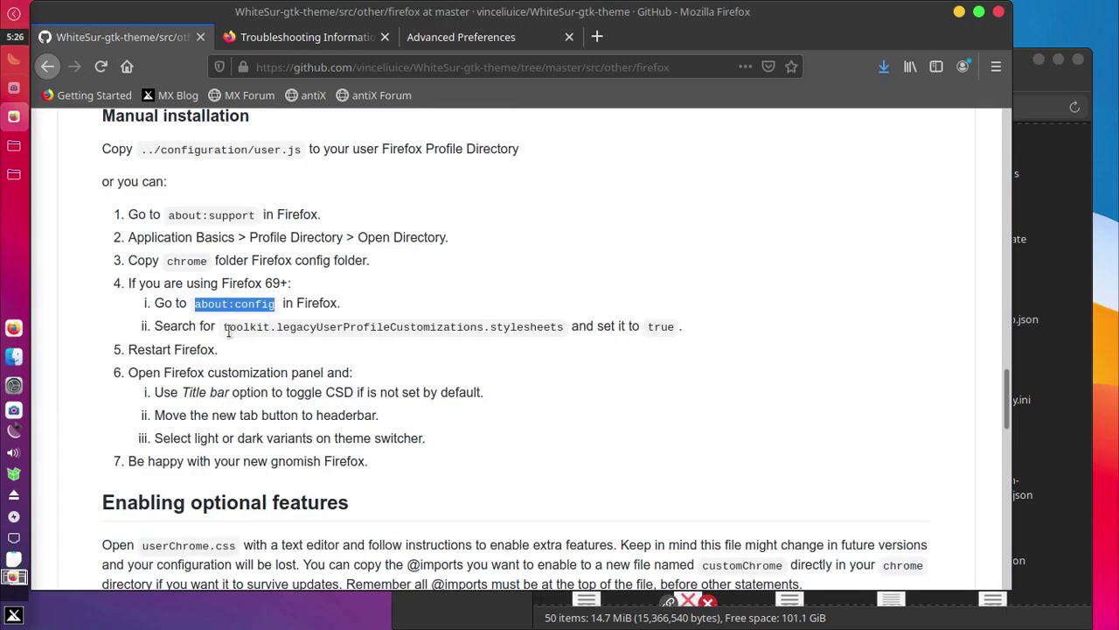
left_click_drag(225, 326, 560, 326)
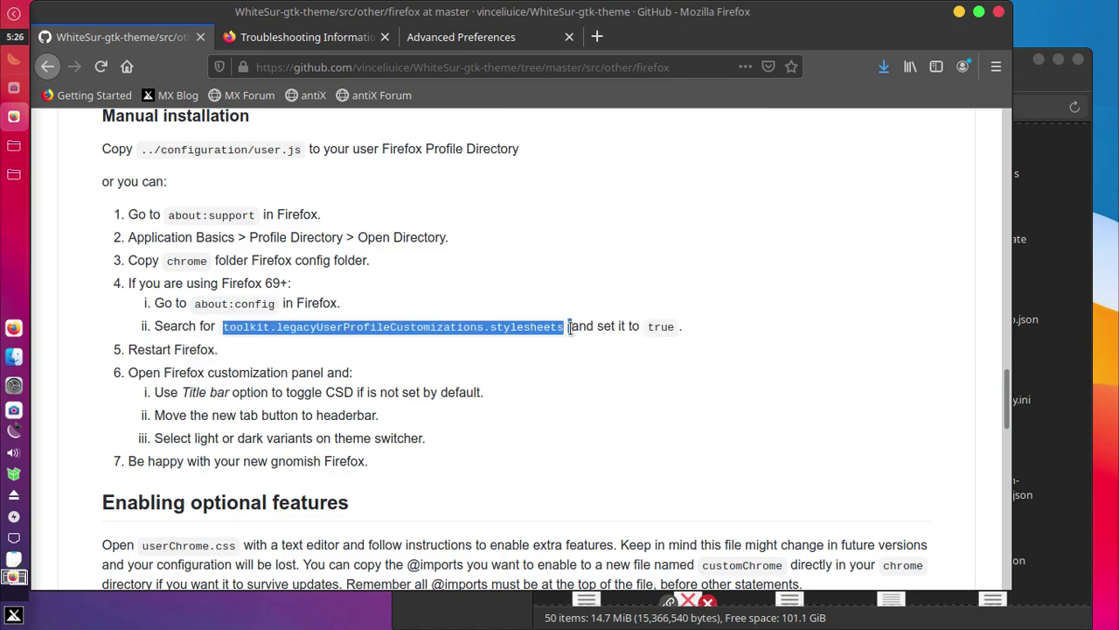
right_click(555, 329)
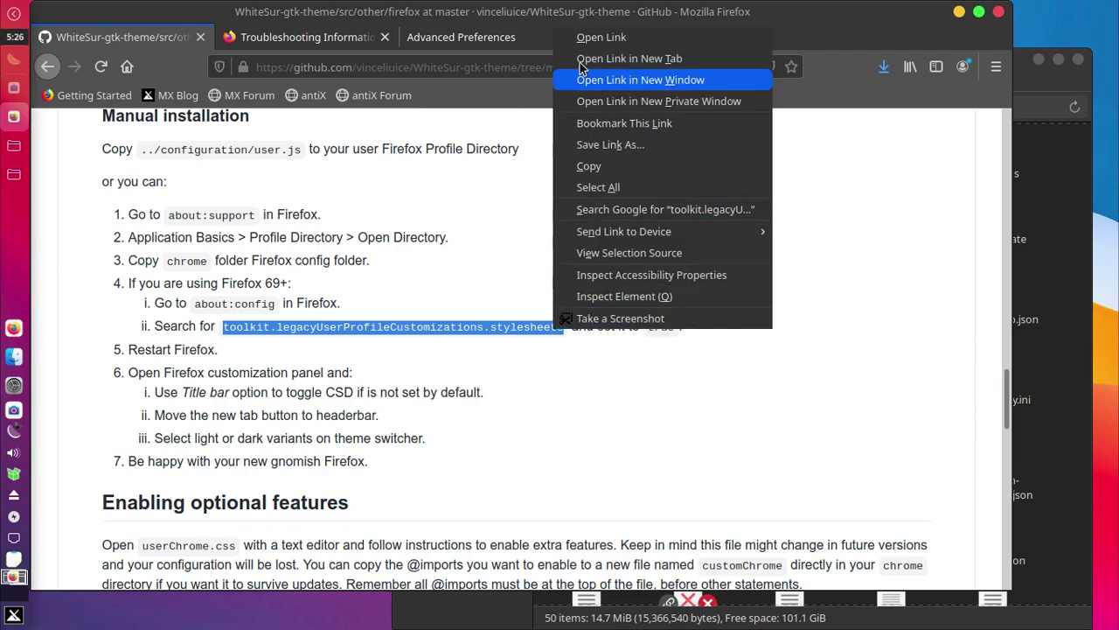
left_click(614, 167)
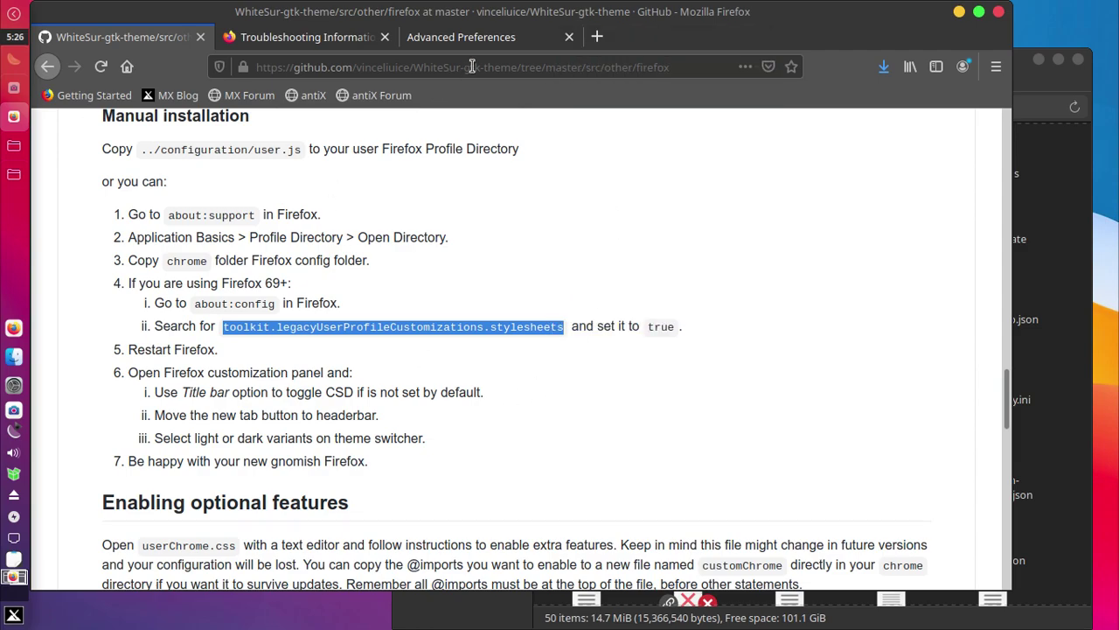
left_click(481, 39)
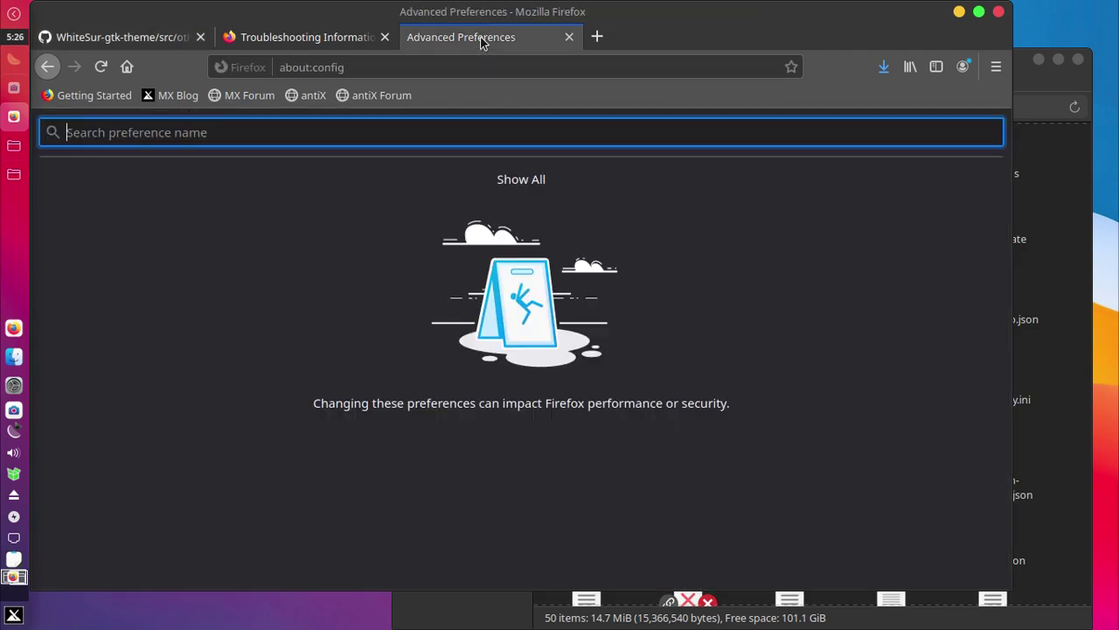
right_click(185, 136)
left_click(251, 216)
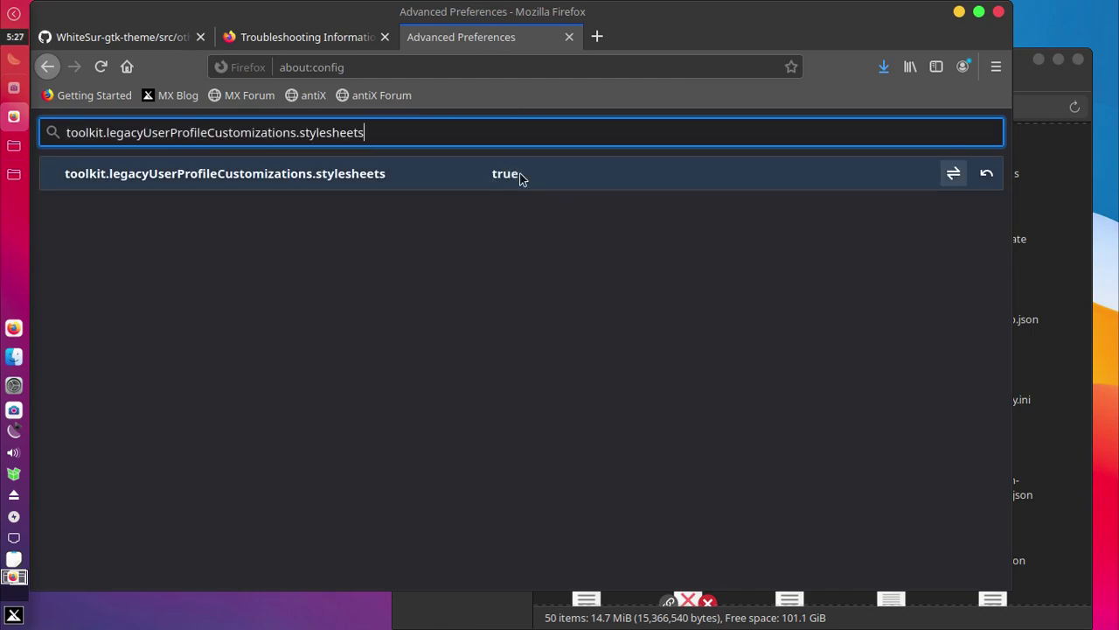
Toggle the stylesheets preference away from and back to true, checking it against the value required in the README
left_click(953, 173)
left_click(953, 173)
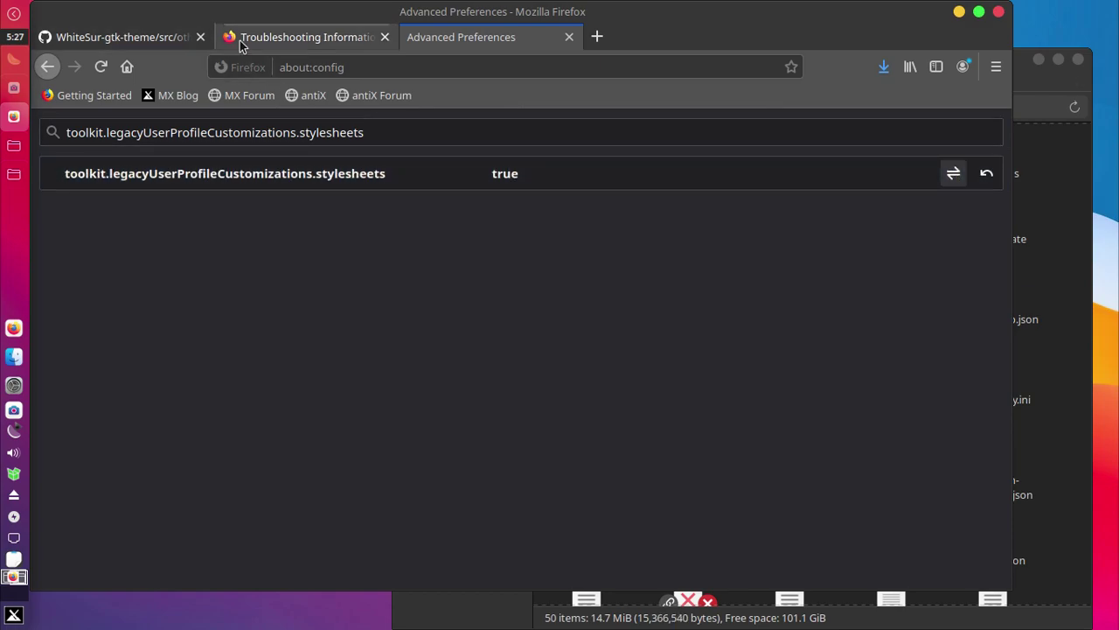
left_click(163, 37)
left_click(654, 323)
double_click(655, 325)
left_click(662, 341)
double_click(662, 325)
left_click(662, 396)
left_click(461, 37)
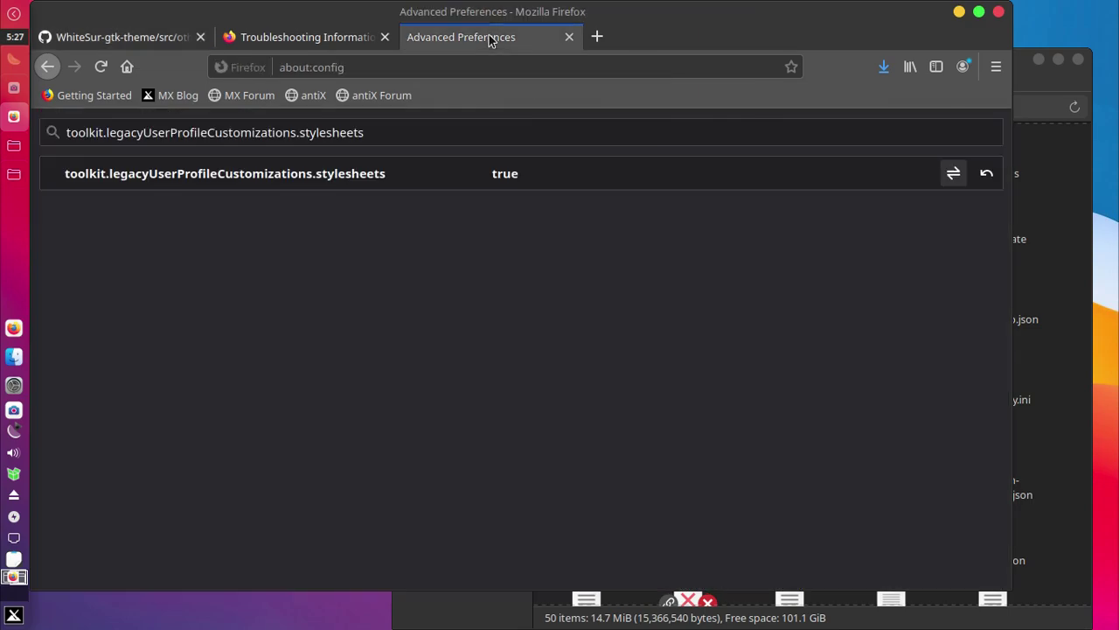
Close the about:config page, the Firefox window and both file manager windows, and start Firefox again
left_click(567, 39)
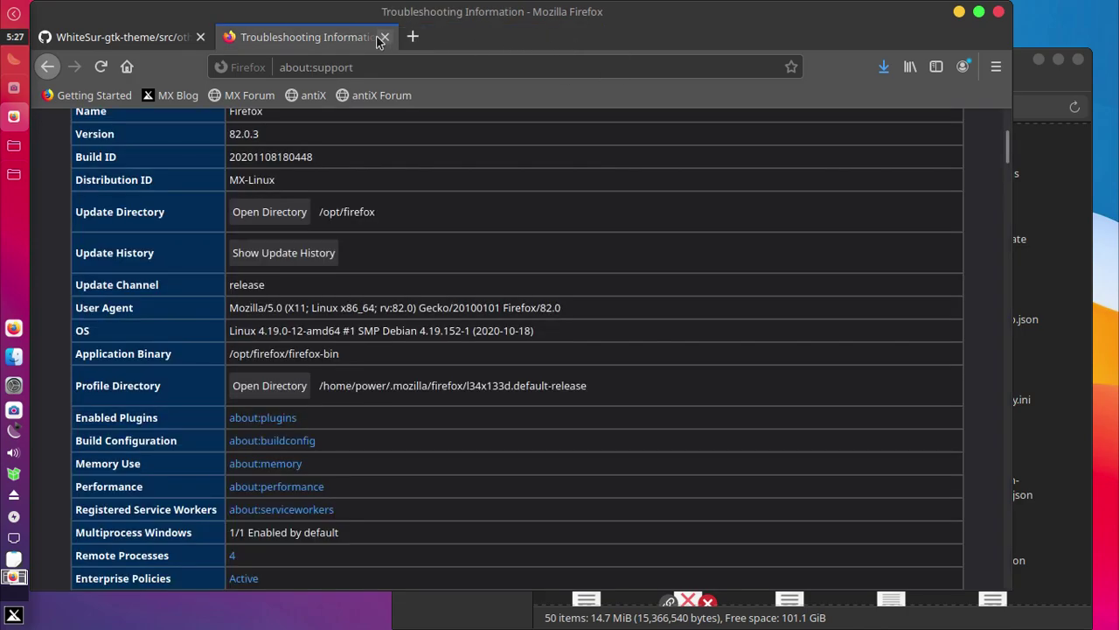
left_click(999, 13)
left_click(667, 341)
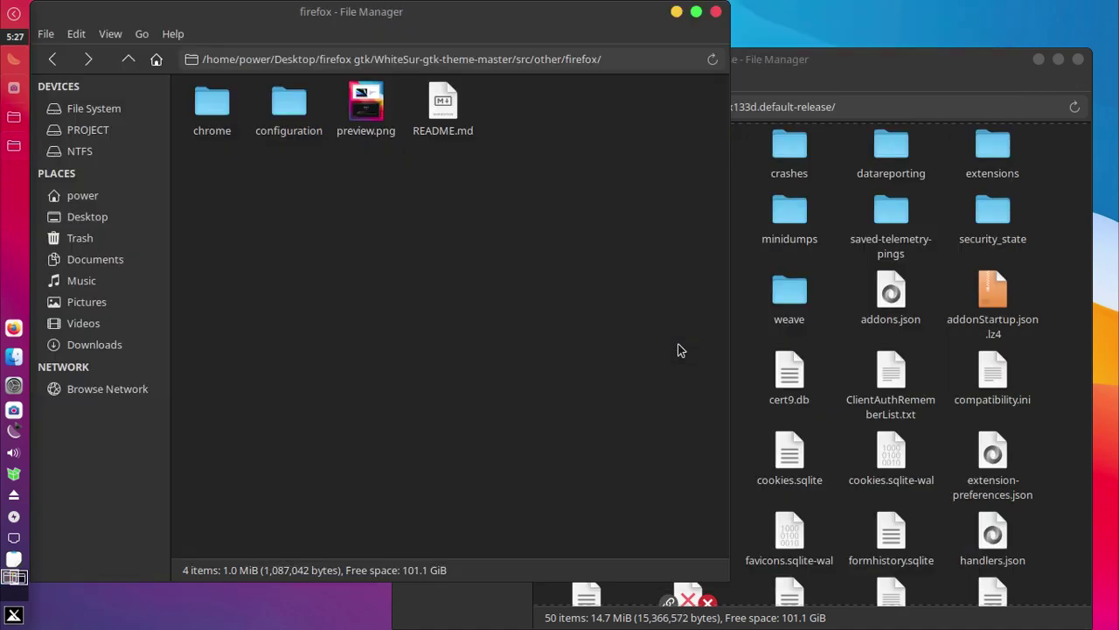
left_click(717, 17)
left_click(1078, 60)
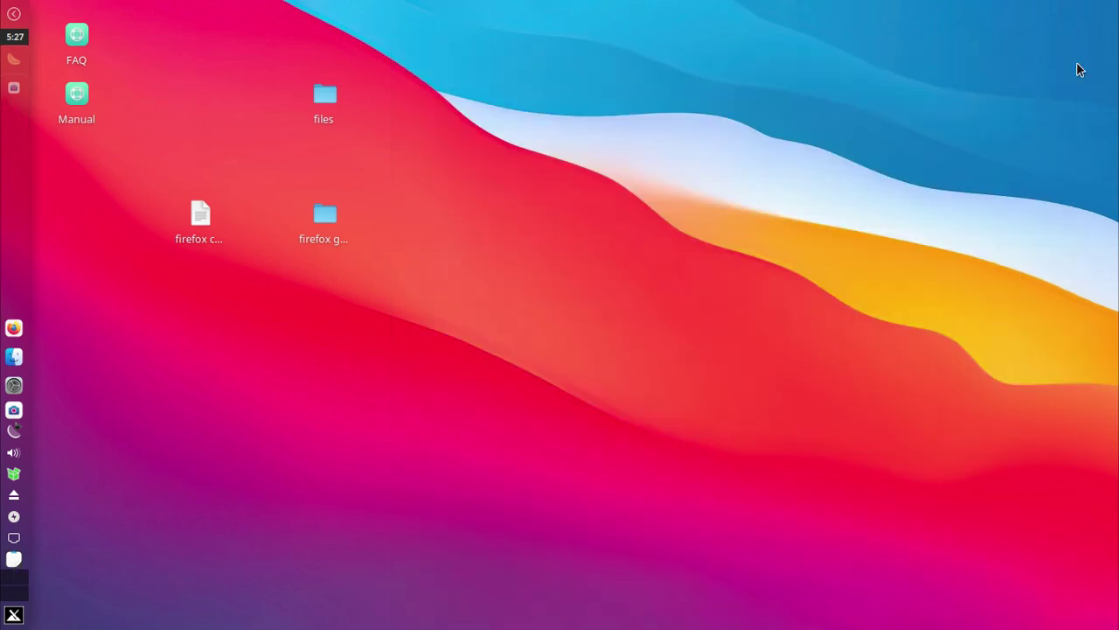
left_click(16, 329)
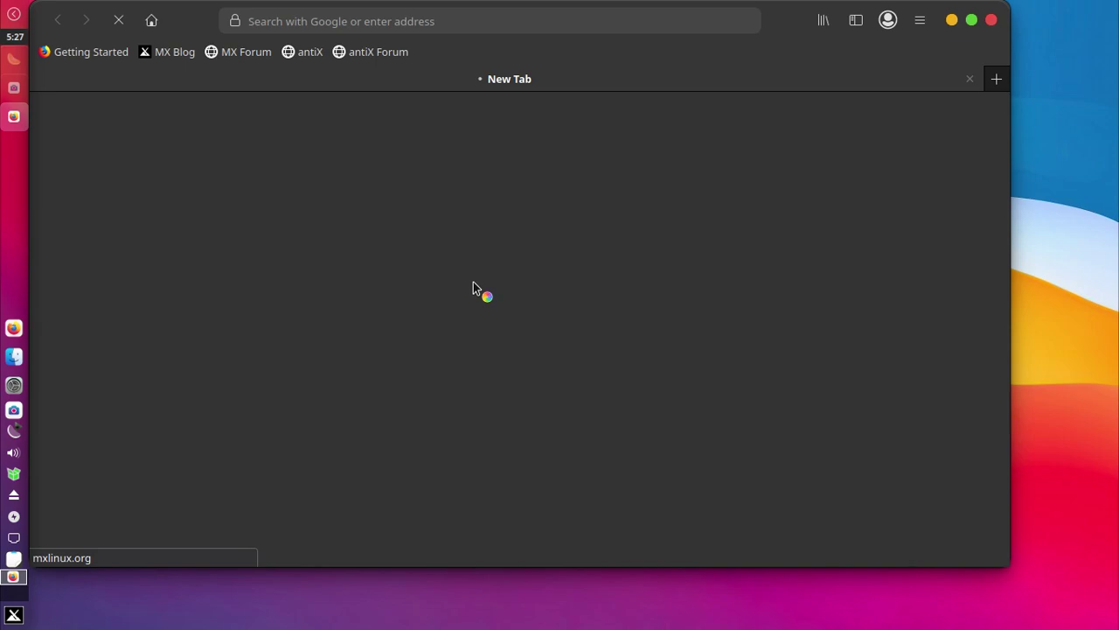
Reposition the Firefox window, search for distrowatch in a new tab and open the DistroWatch.com result
left_click_drag(801, 22, 829, 54)
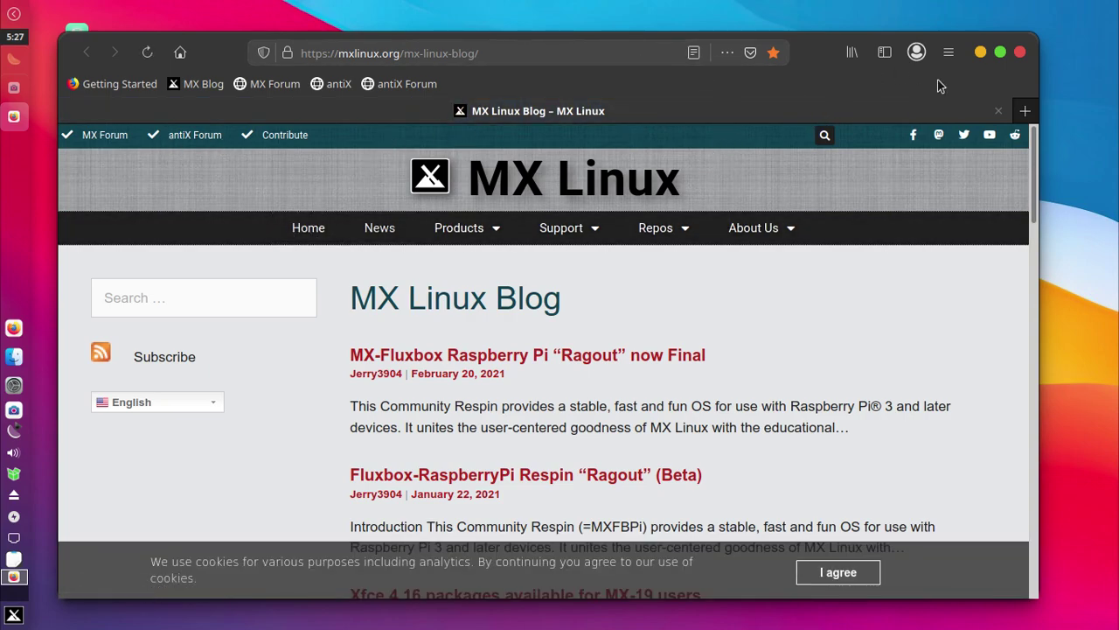
left_click(1025, 110)
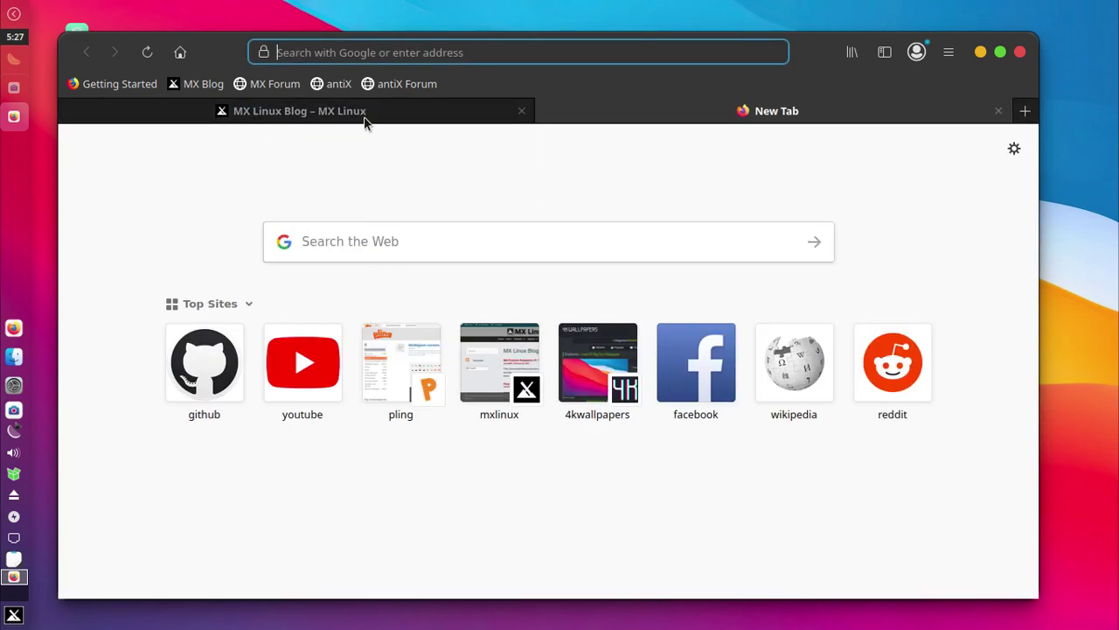
type("d")
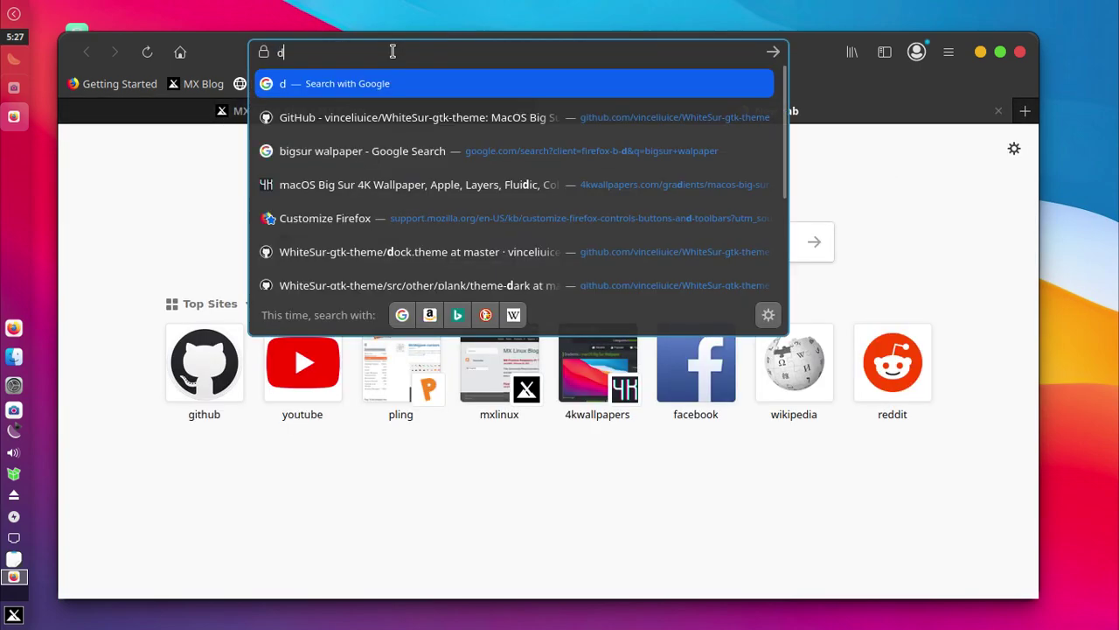
type("istrowatc")
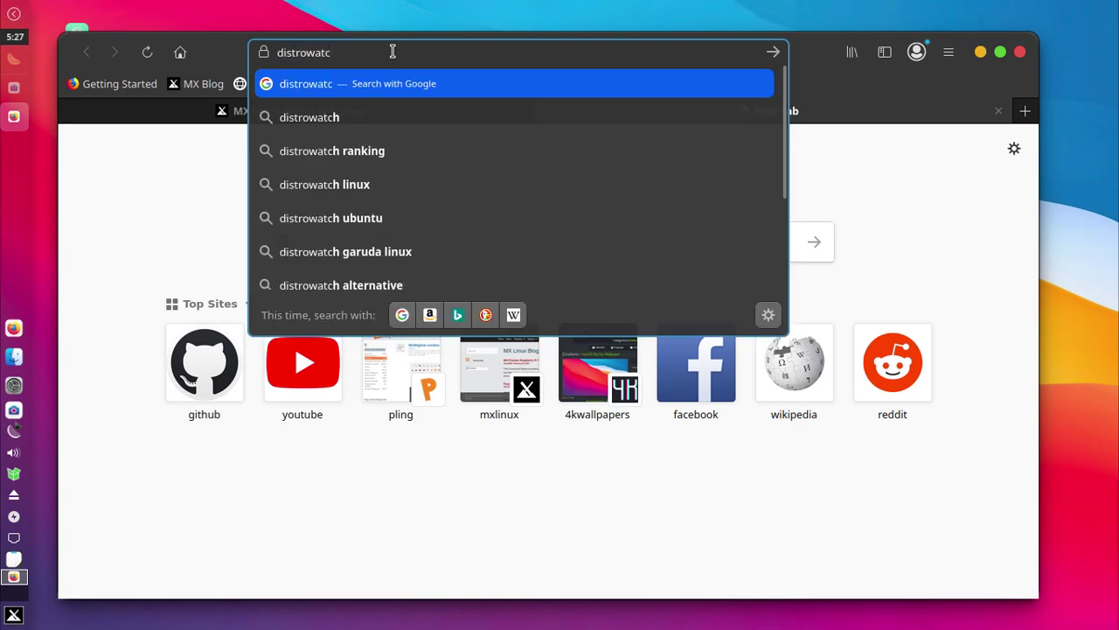
type("h")
key("Return")
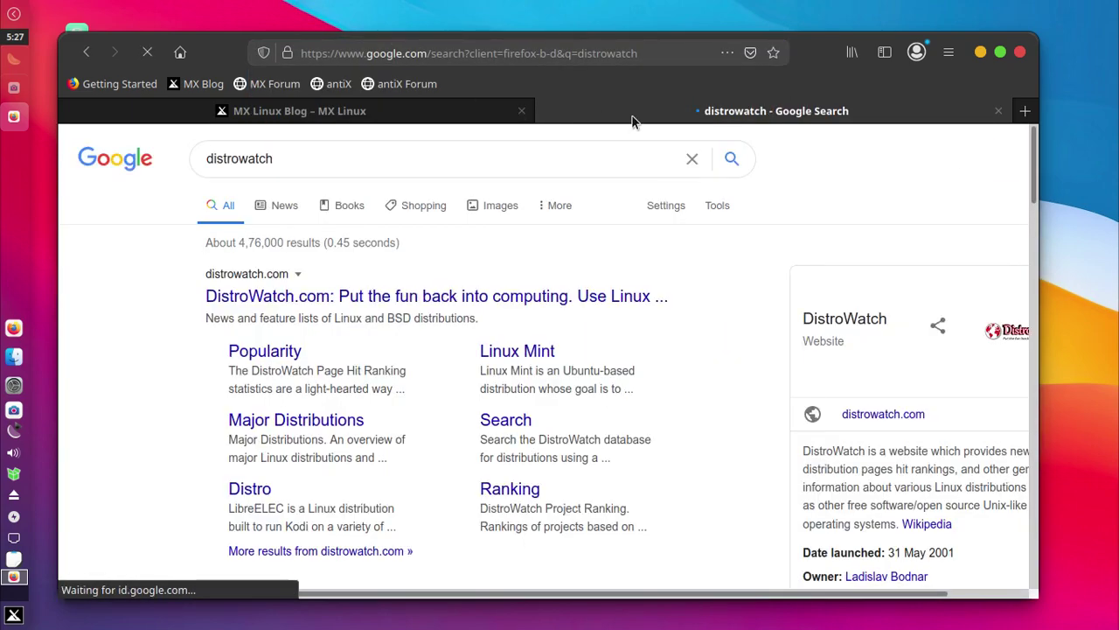
left_click(345, 298)
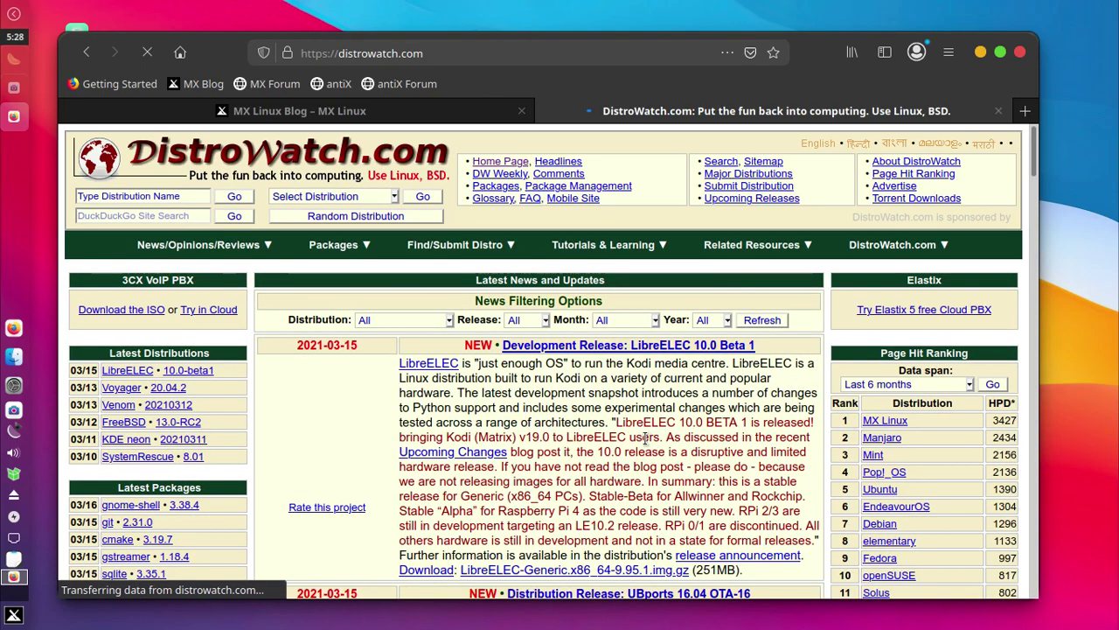
Set DistroWatch's Page Hit Ranking data span to Last 12 months, apply it and view the refreshed ranking
scroll(665, 423, "down", 3)
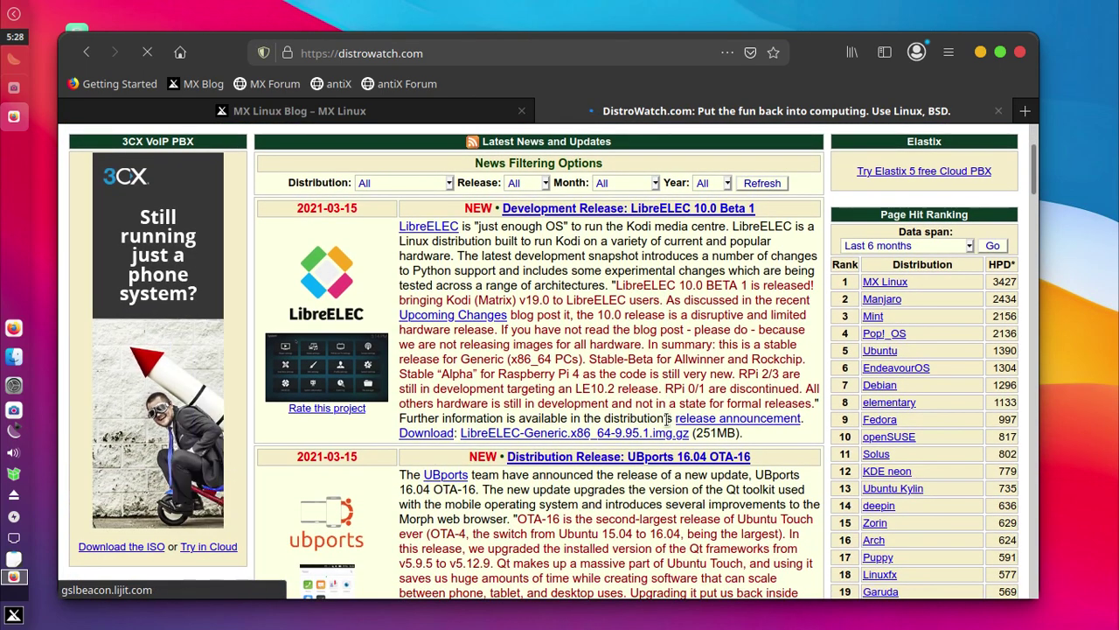
scroll(691, 420, "up", 3)
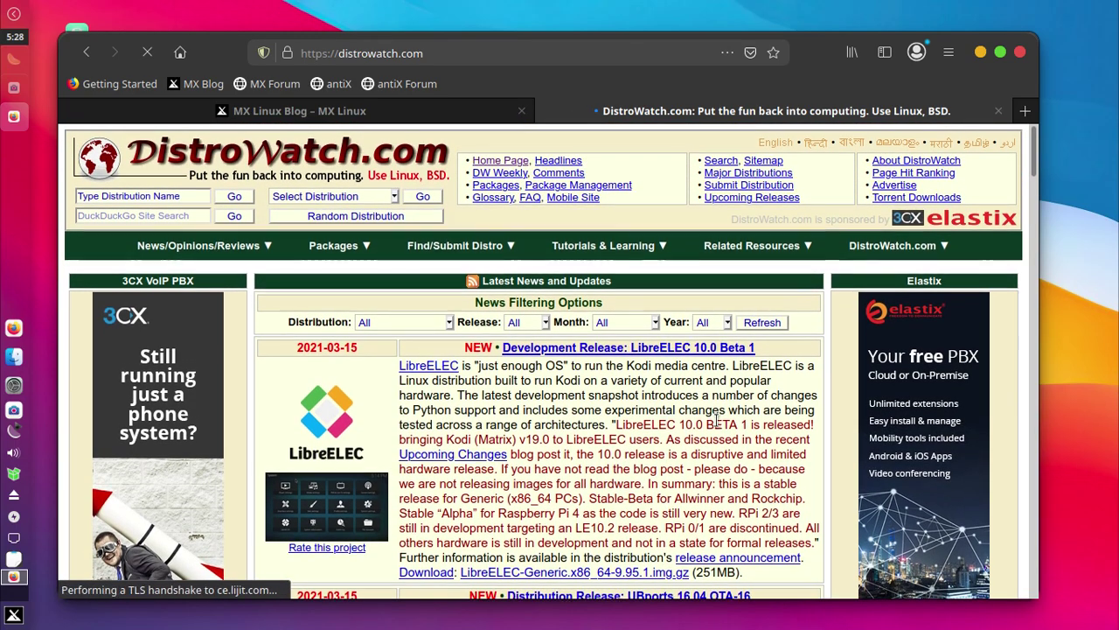
scroll(716, 420, "down", 9)
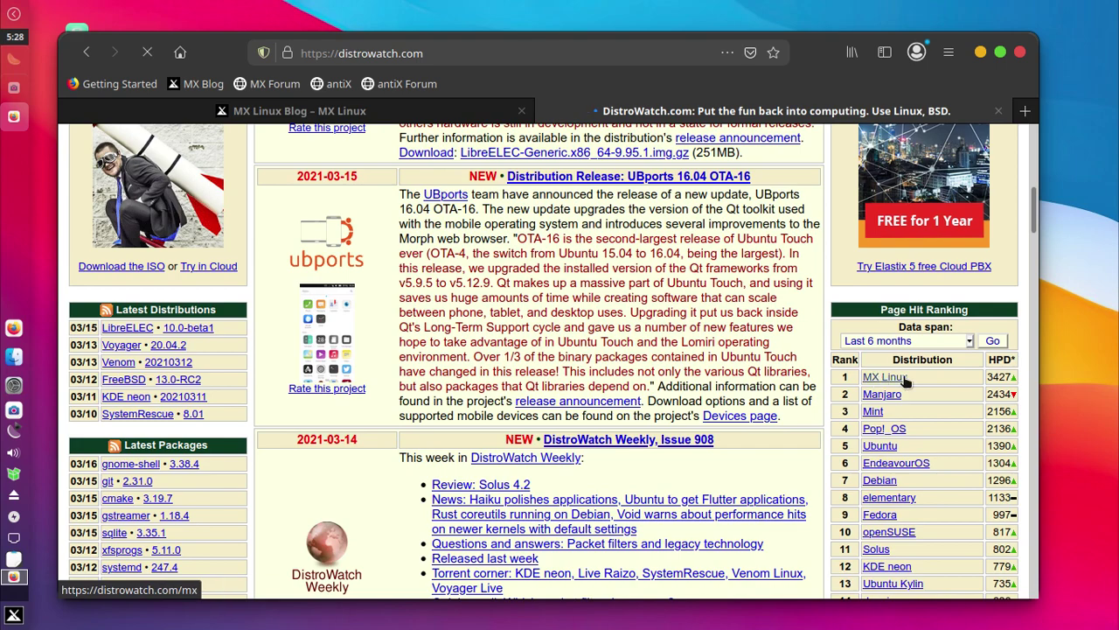
left_click(961, 343)
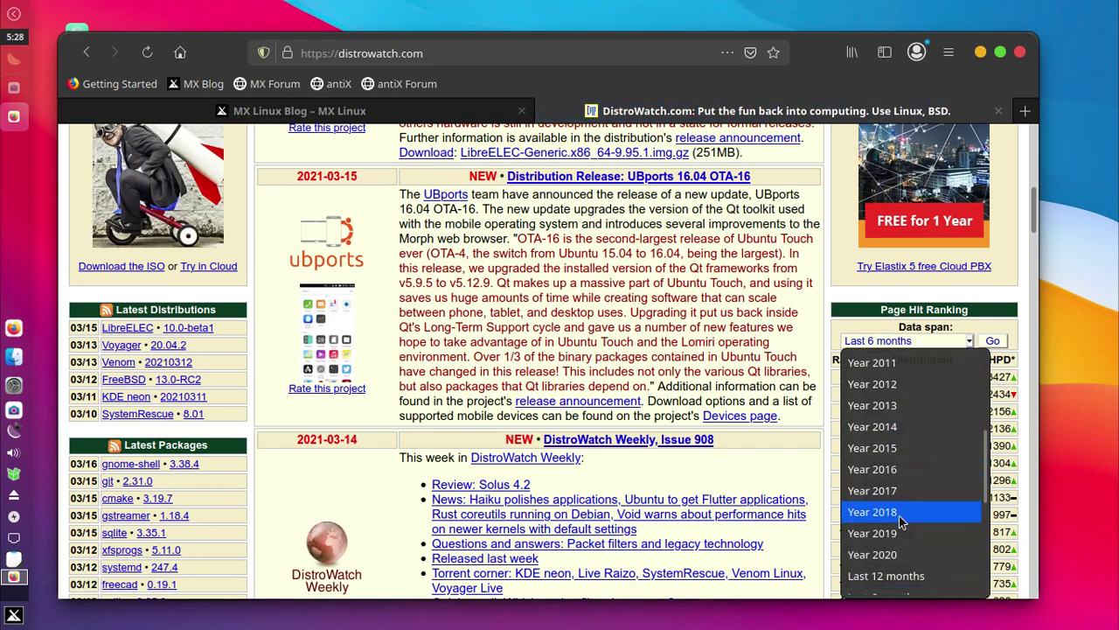
scroll(905, 522, "down", 5)
scroll(908, 523, "up", 5)
scroll(907, 523, "down", 1)
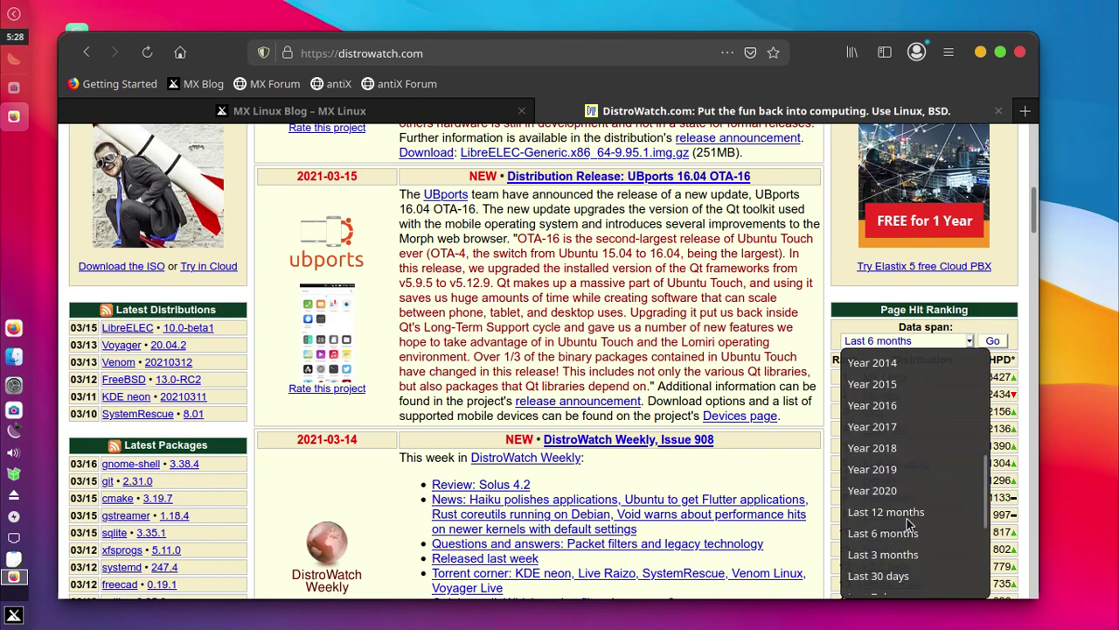
key("Escape")
key("Up")
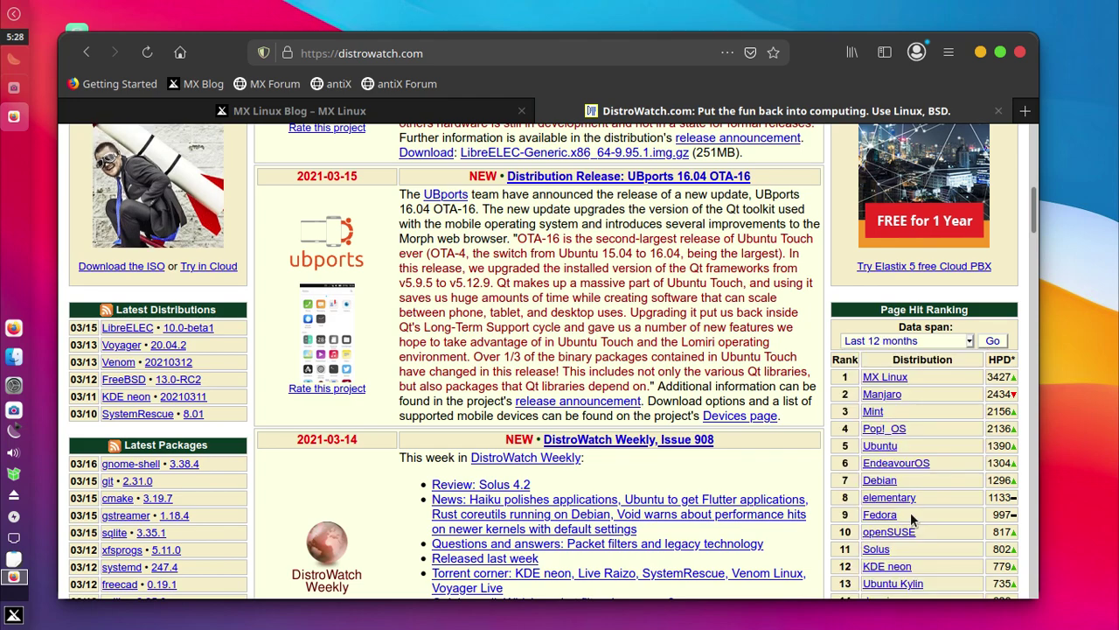
left_click(995, 341)
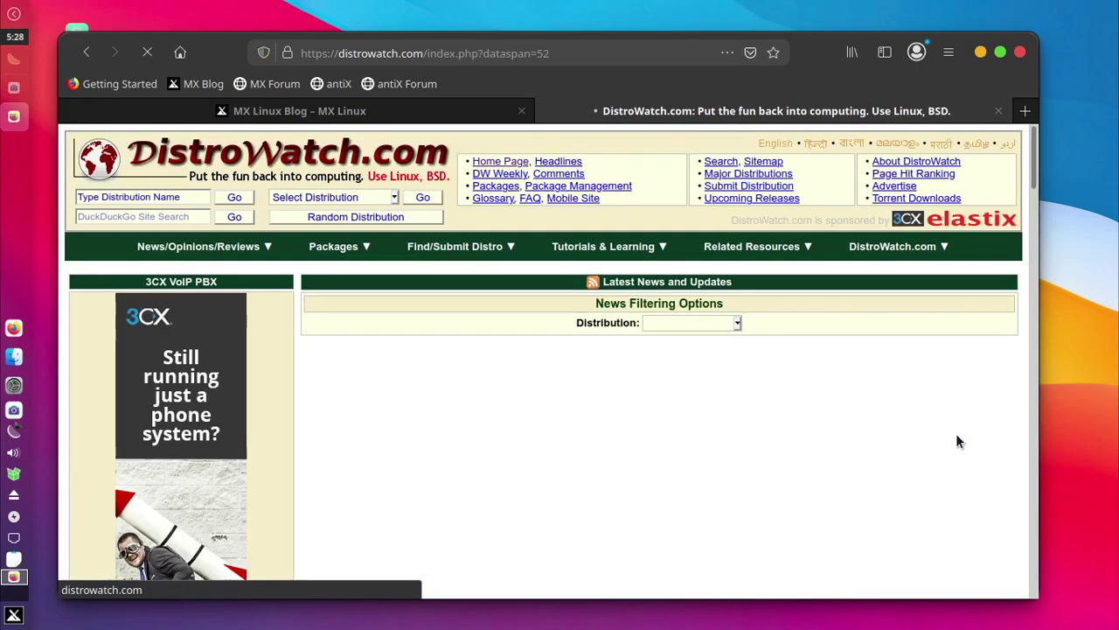
scroll(958, 442, "down", 5)
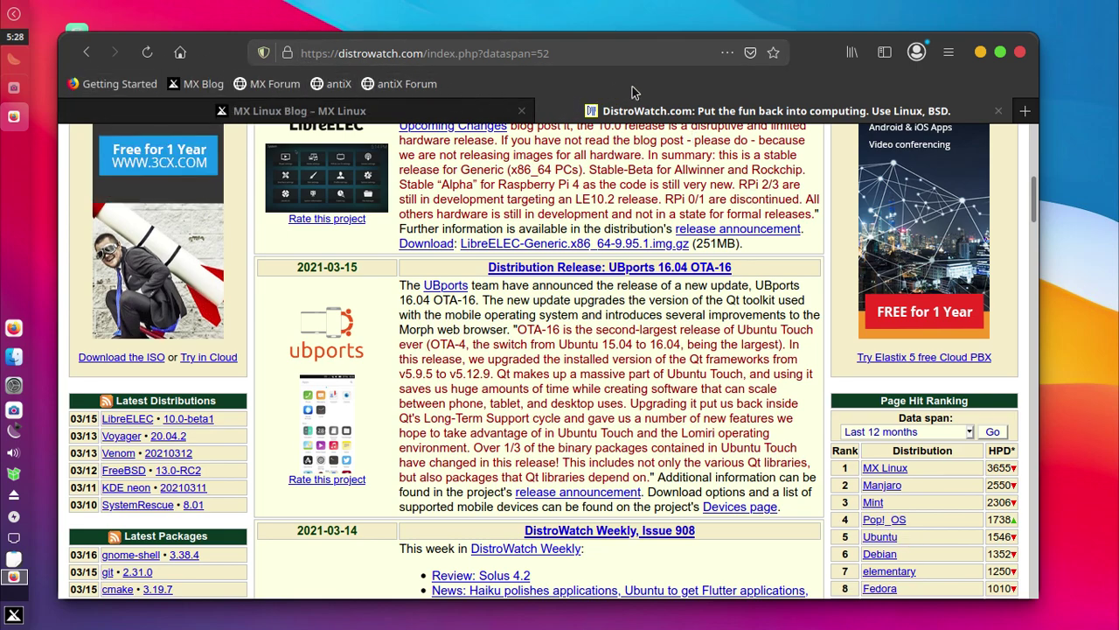
Maximize the Firefox window and delete the antiX Forum, antiX, MX Forum, MX Blog and Getting Started bookmarks
left_click(1002, 53)
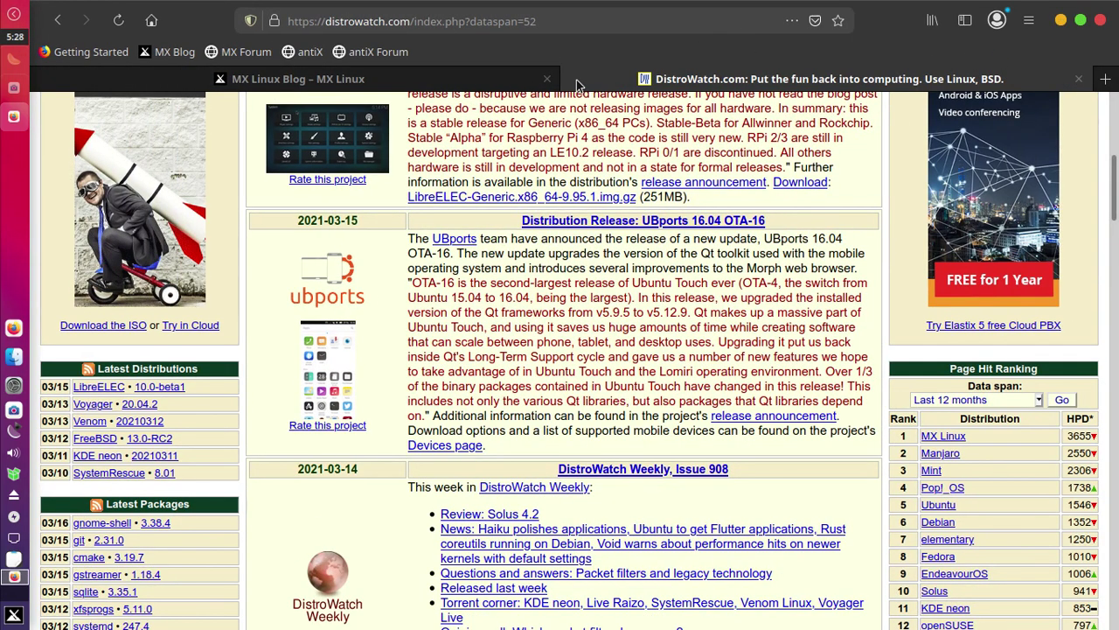
right_click(358, 49)
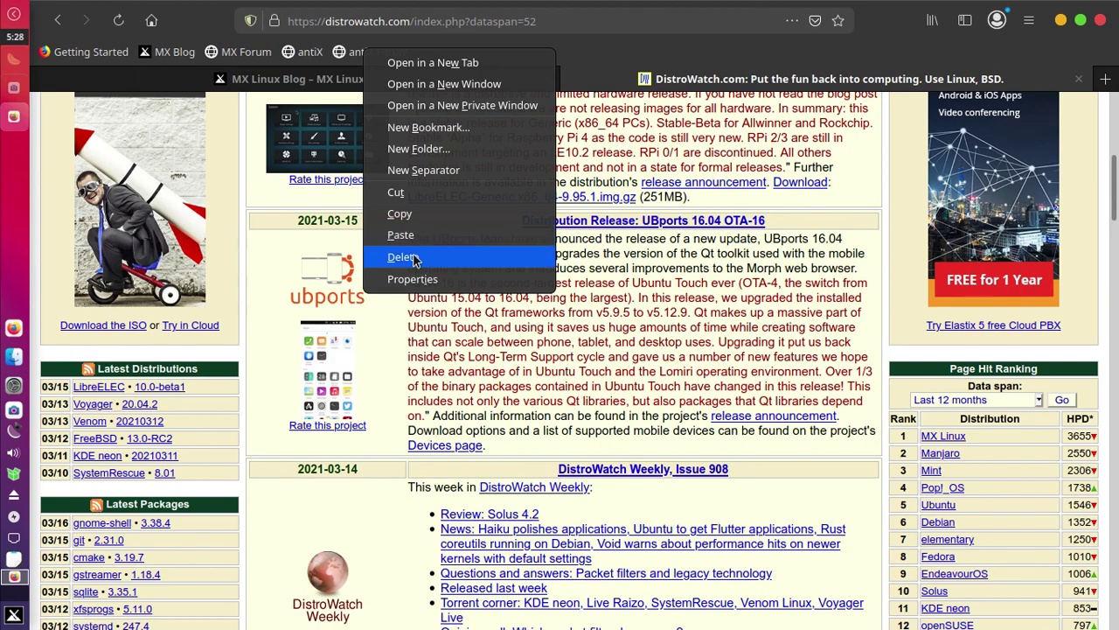
left_click(300, 96)
right_click(304, 55)
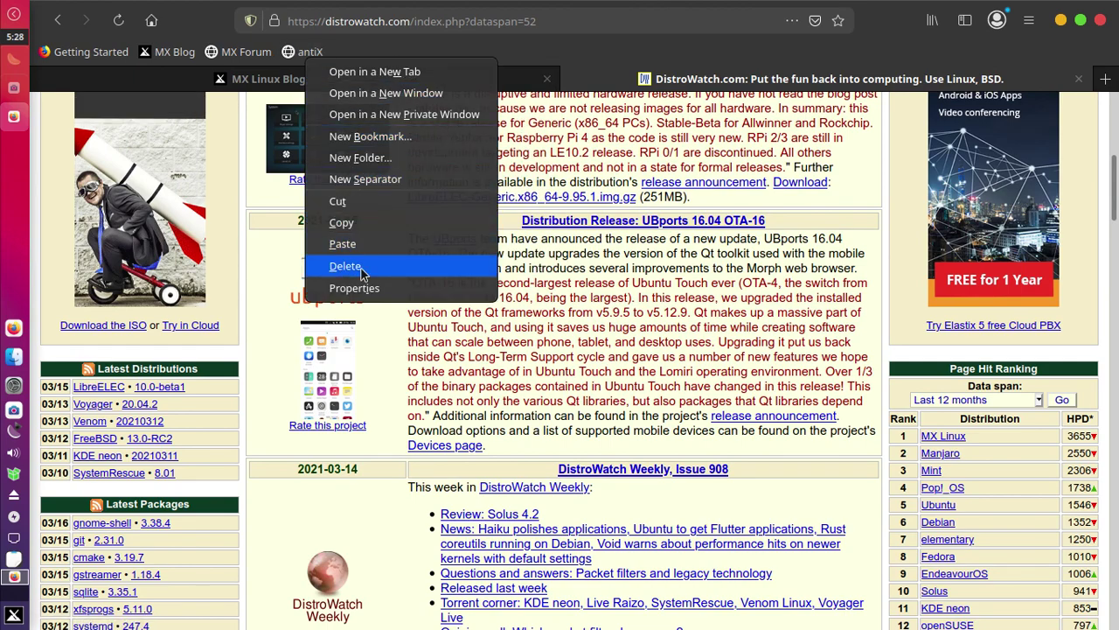
left_click(343, 266)
right_click(260, 52)
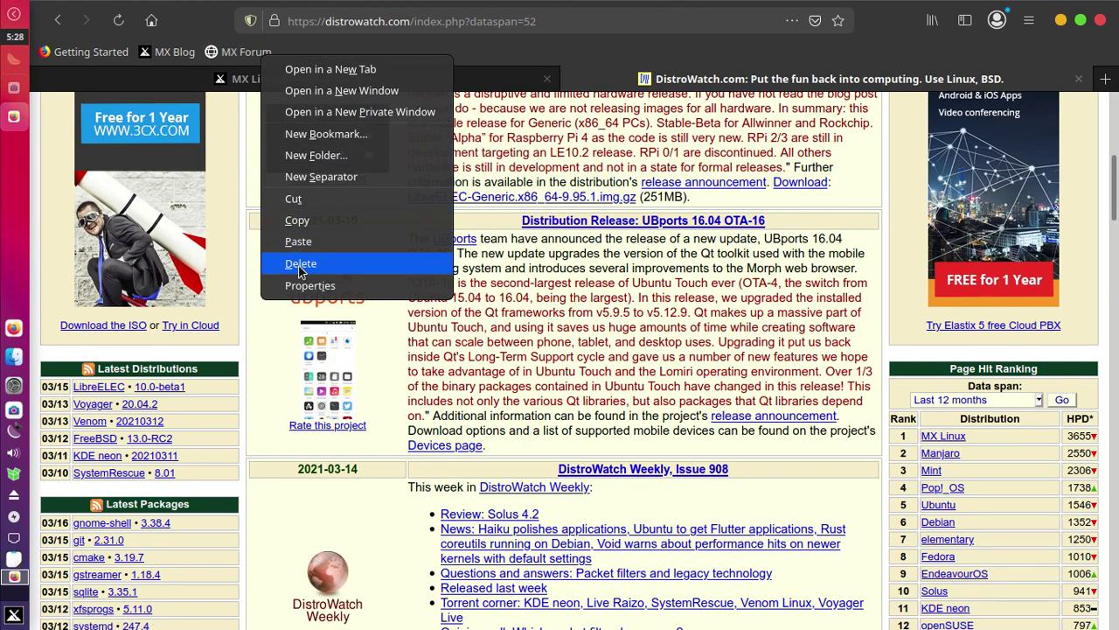
left_click(298, 261)
right_click(183, 58)
left_click(219, 264)
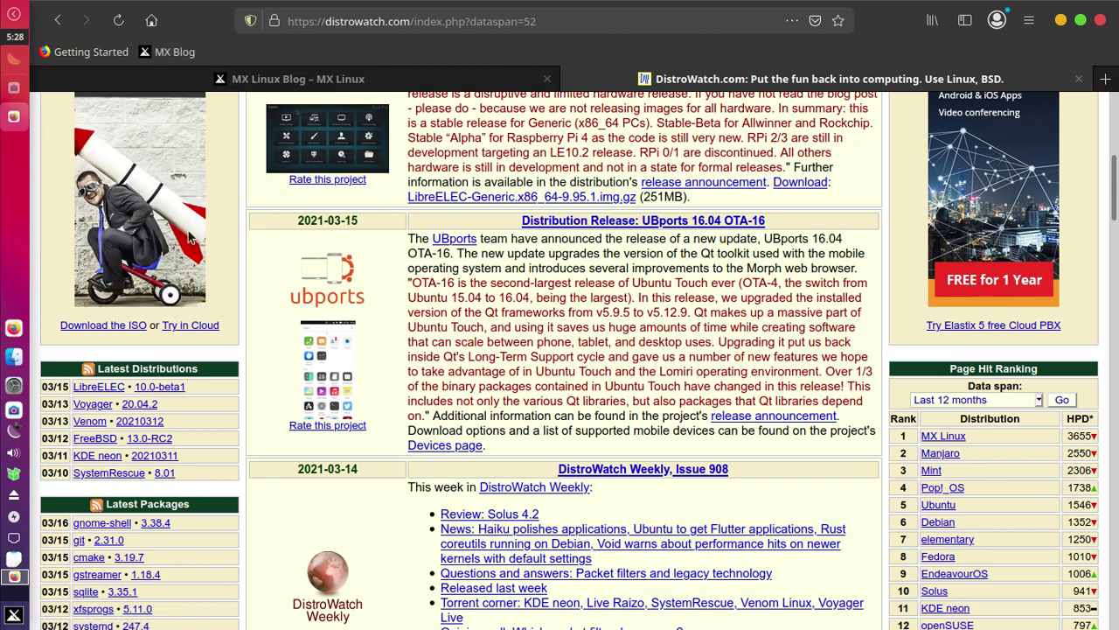
right_click(109, 58)
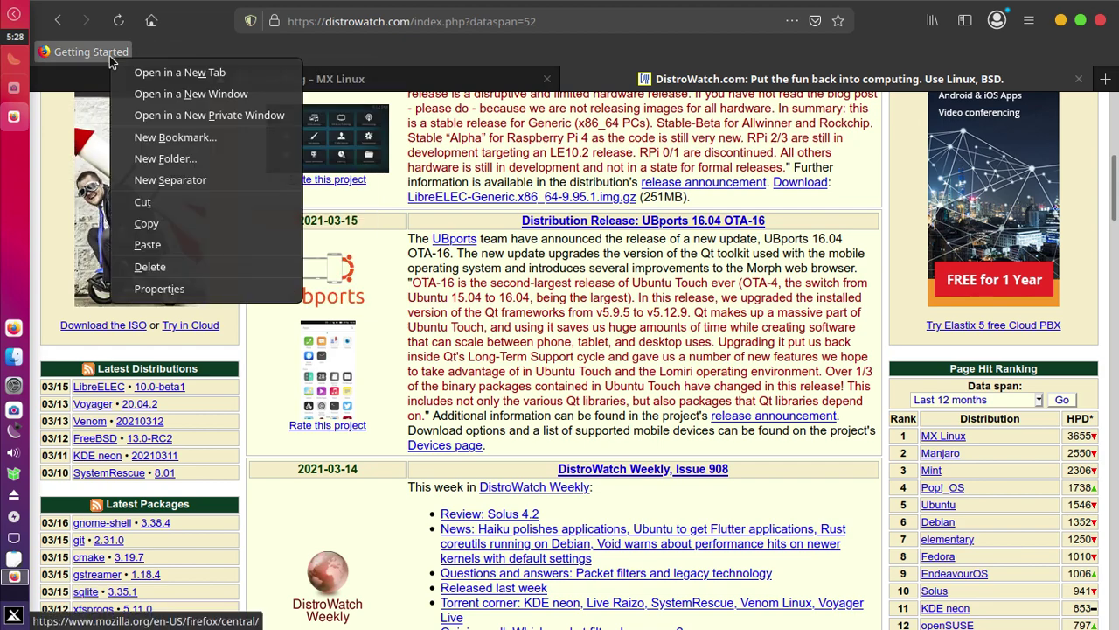
left_click(149, 265)
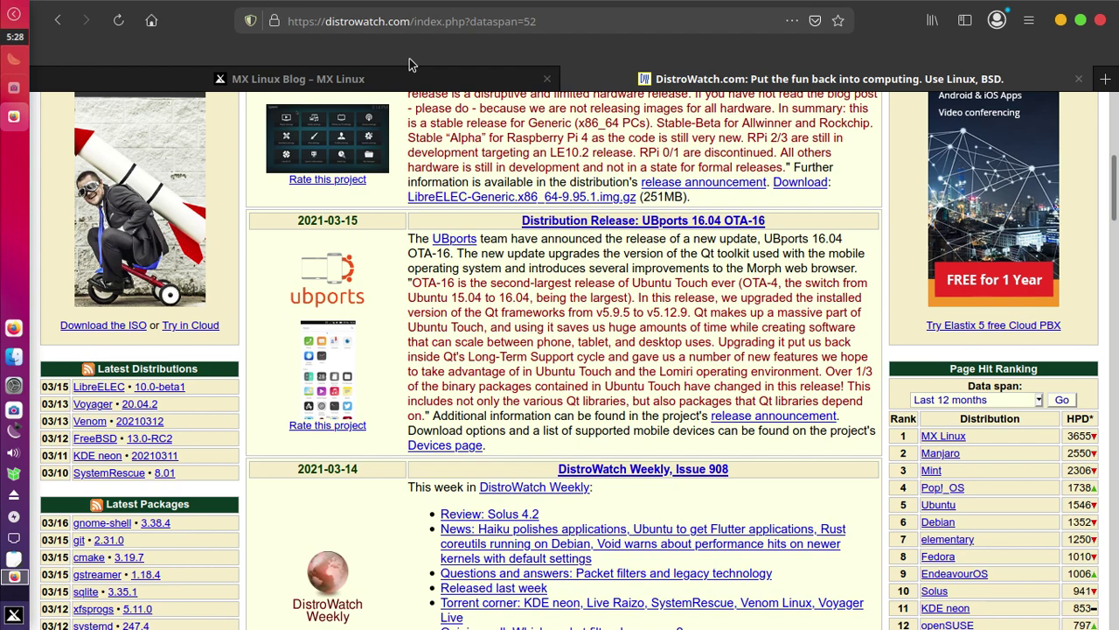
left_click(1031, 24)
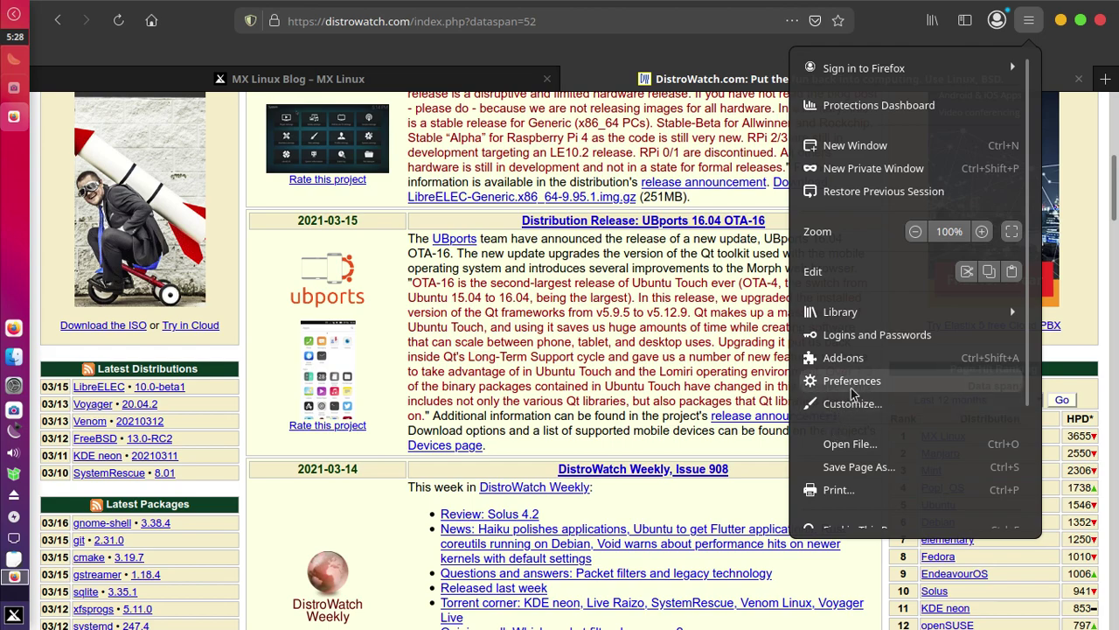
left_click(618, 71)
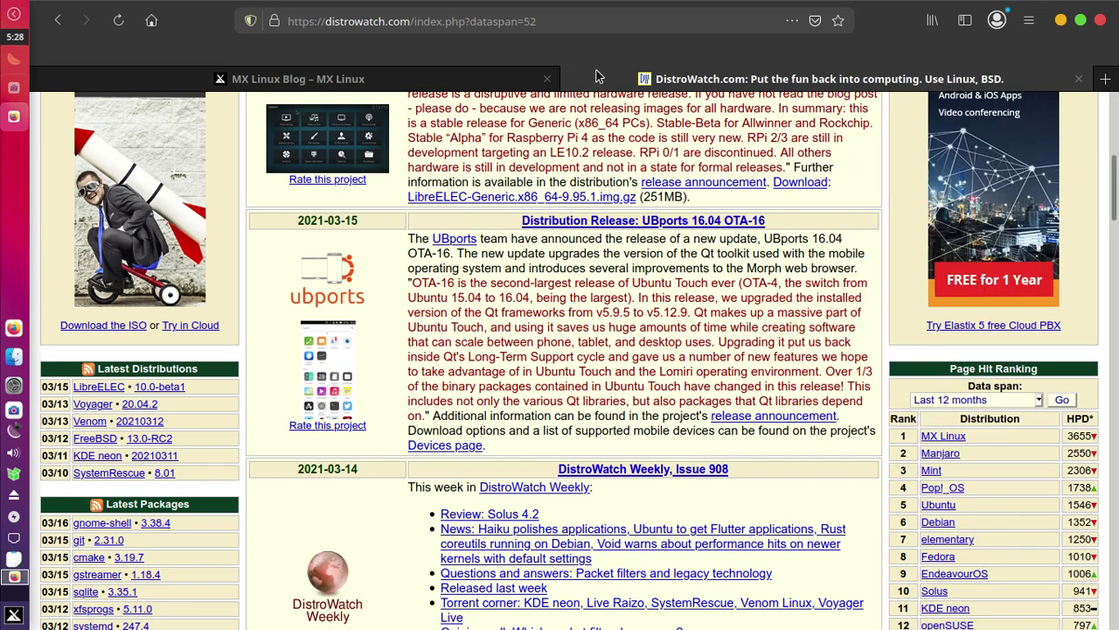
Close the DistroWatch and MX Linux Blog tabs, leaving only a new empty tab open
left_click(1079, 79)
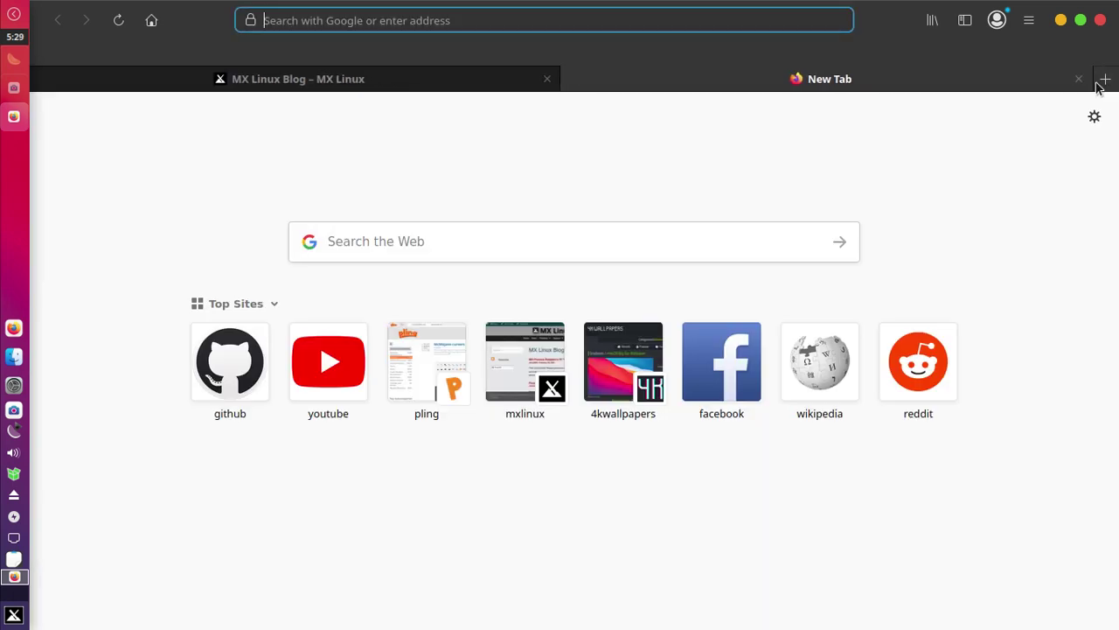
left_click(1105, 79)
left_click(548, 80)
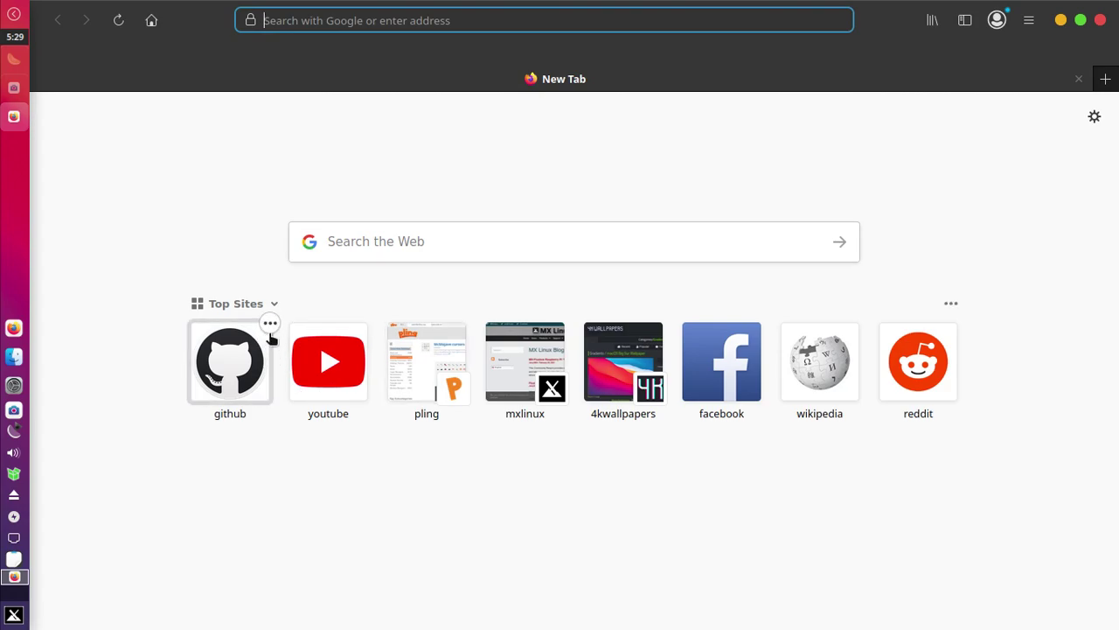
Try to delete the github top site from history on the new tab page
left_click(270, 325)
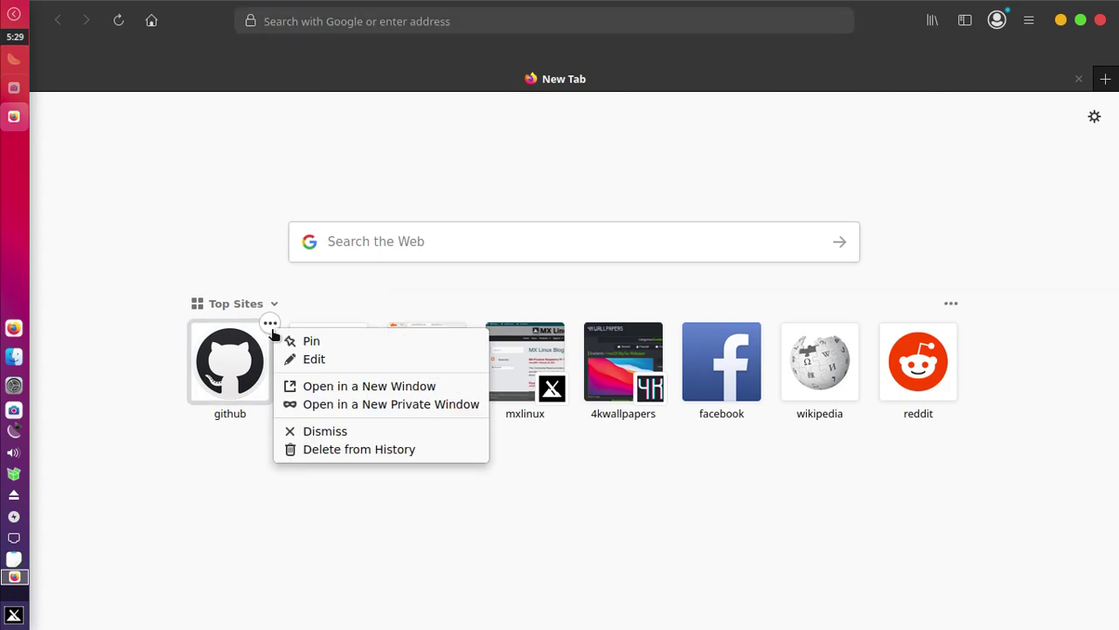
left_click(366, 451)
left_click(599, 329)
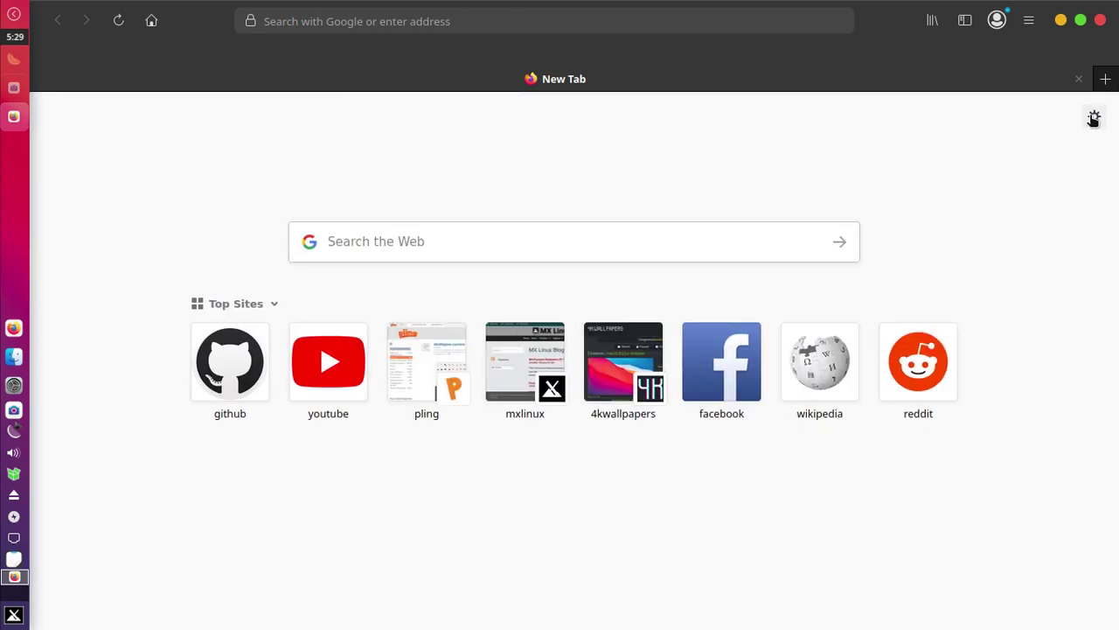
Open the new tab page's preferences and set Homepage and new windows to Blank Page
left_click(1093, 119)
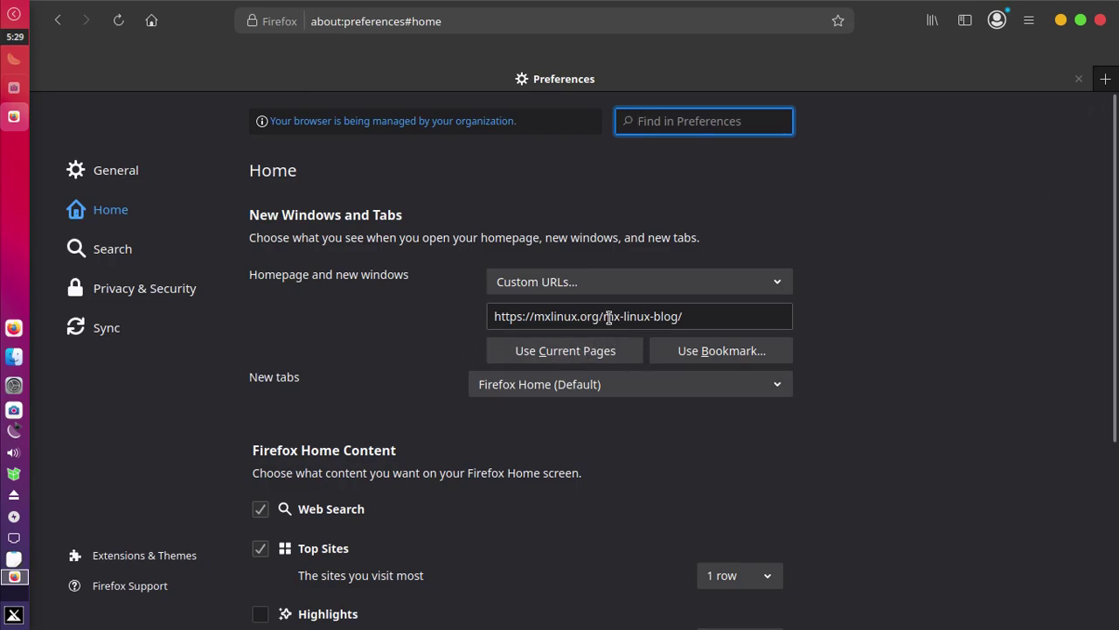
left_click(720, 281)
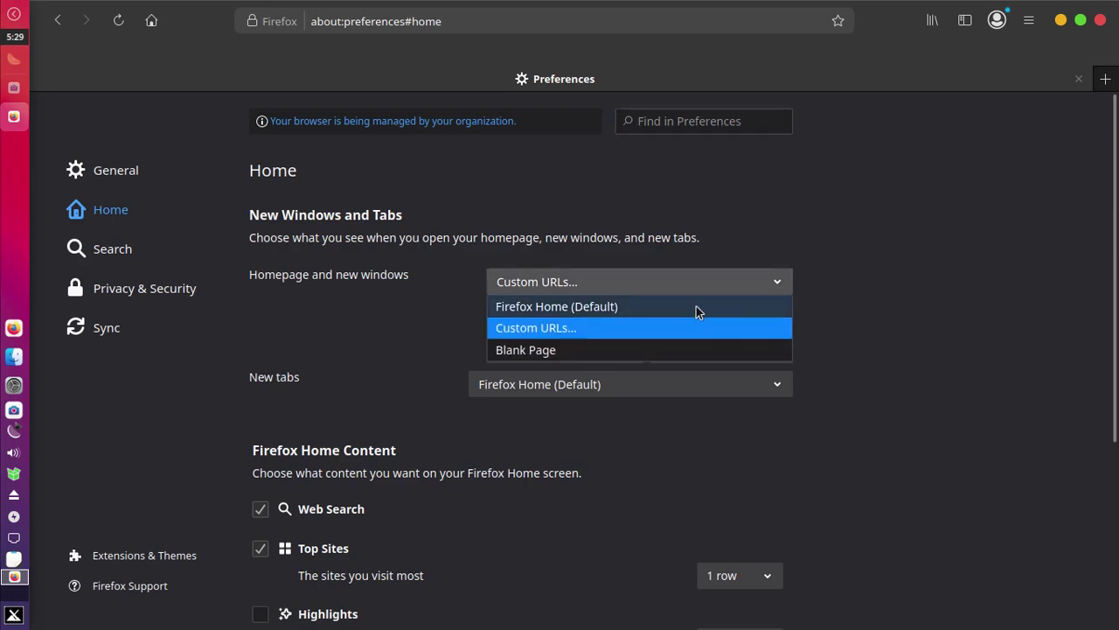
left_click(675, 351)
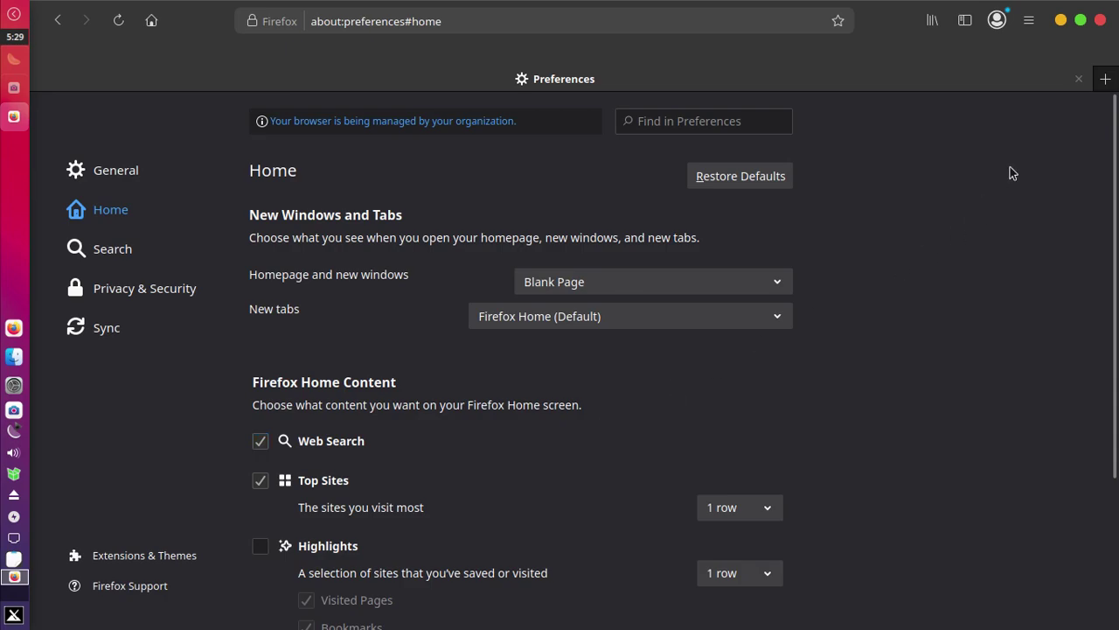
View a fresh new tab, return to the preferences and look over the General section
left_click(1106, 84)
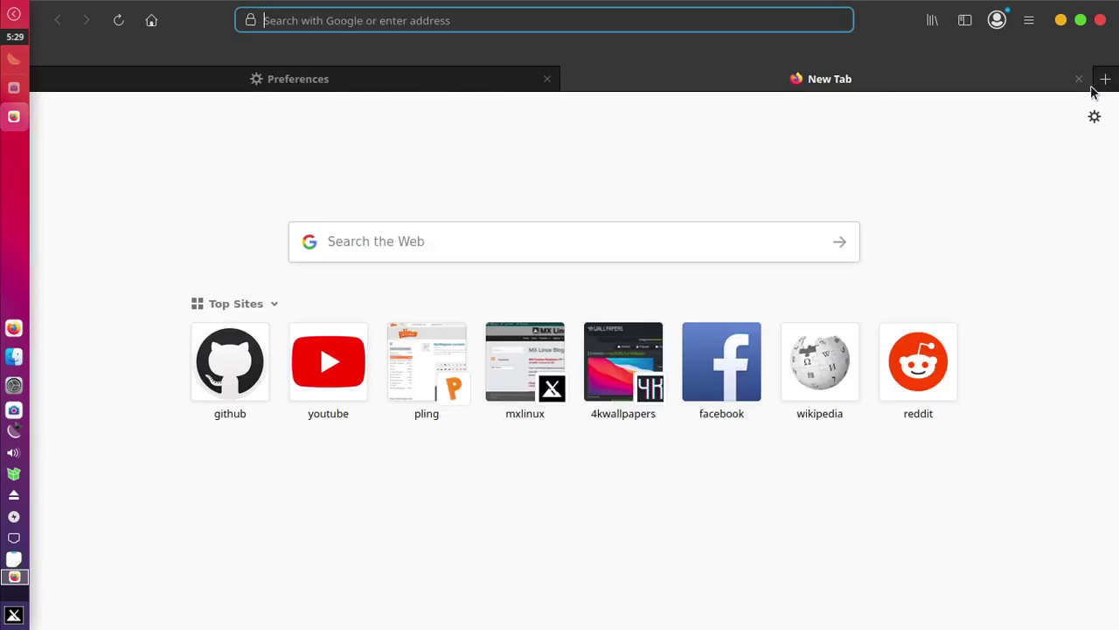
left_click(1093, 121)
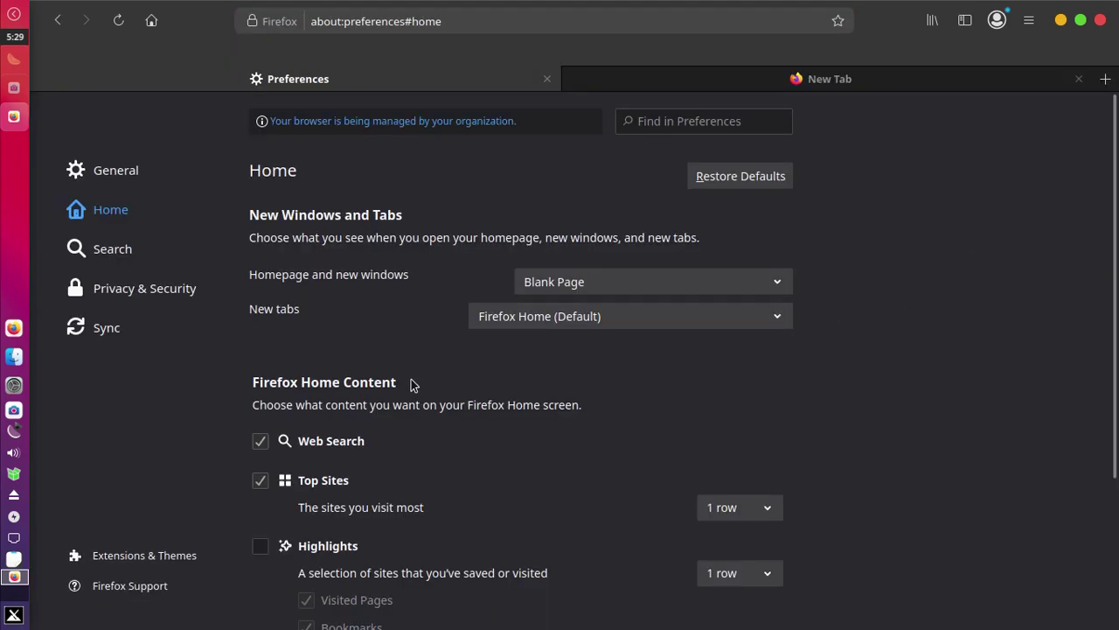
left_click(123, 172)
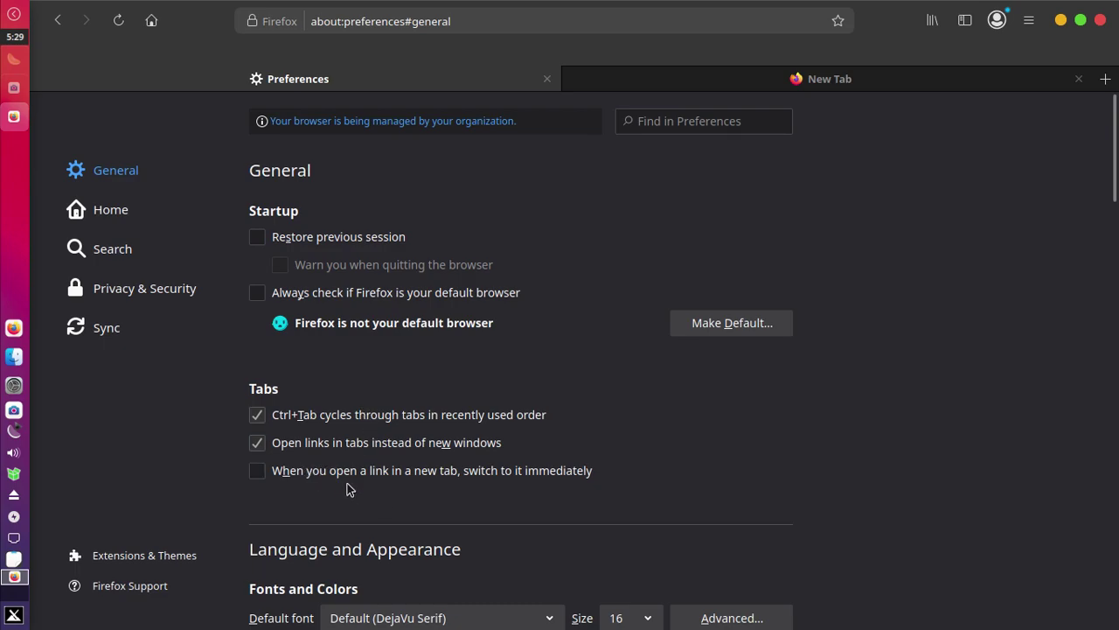
Open Firefox's toolbar customization and remove the Firefox Account and Sidebars items from the toolbar
left_click(1029, 21)
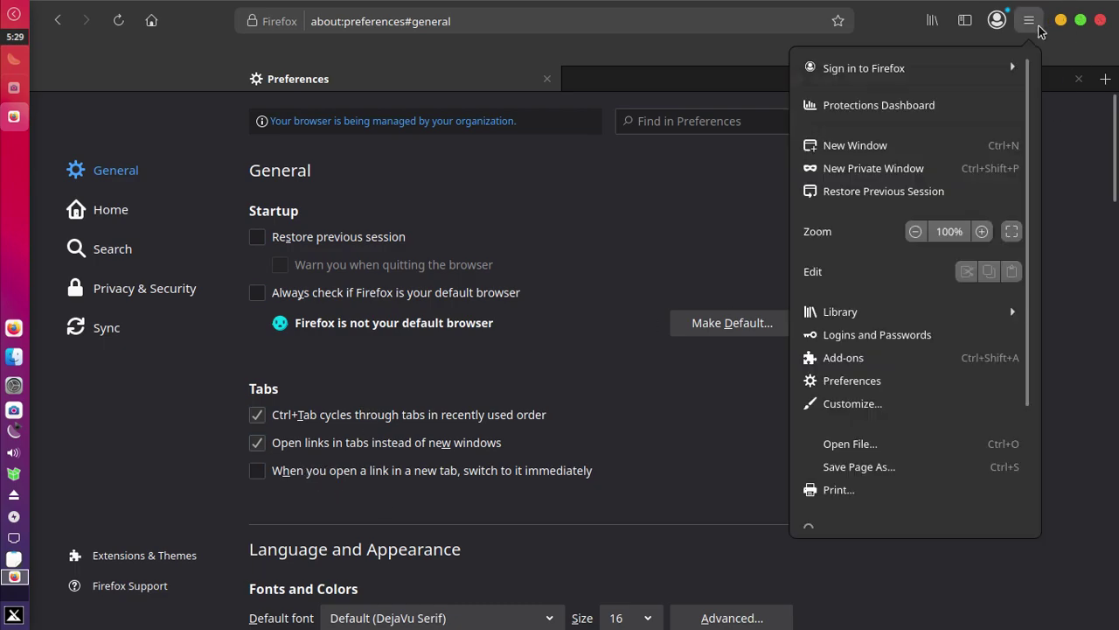
left_click(866, 403)
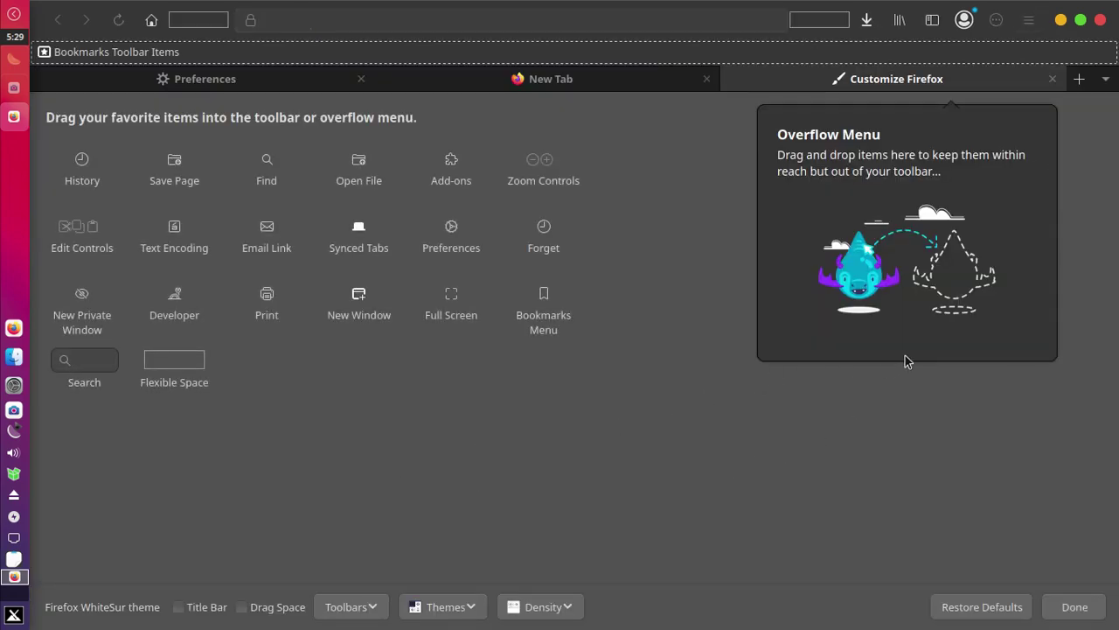
left_click_drag(965, 20, 662, 227)
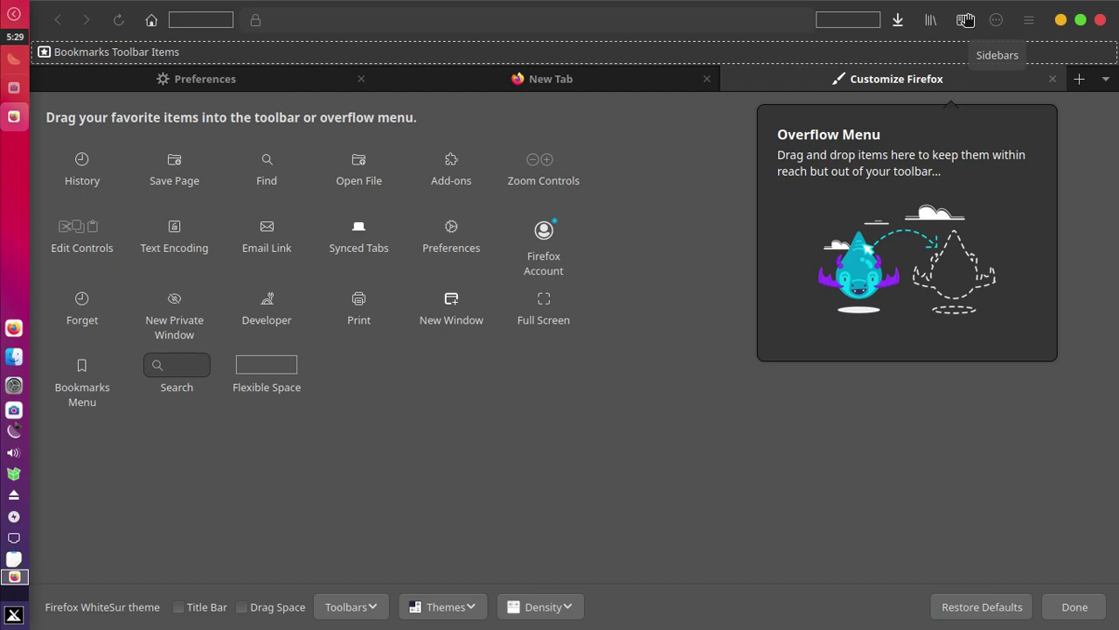
left_click_drag(966, 19, 688, 264)
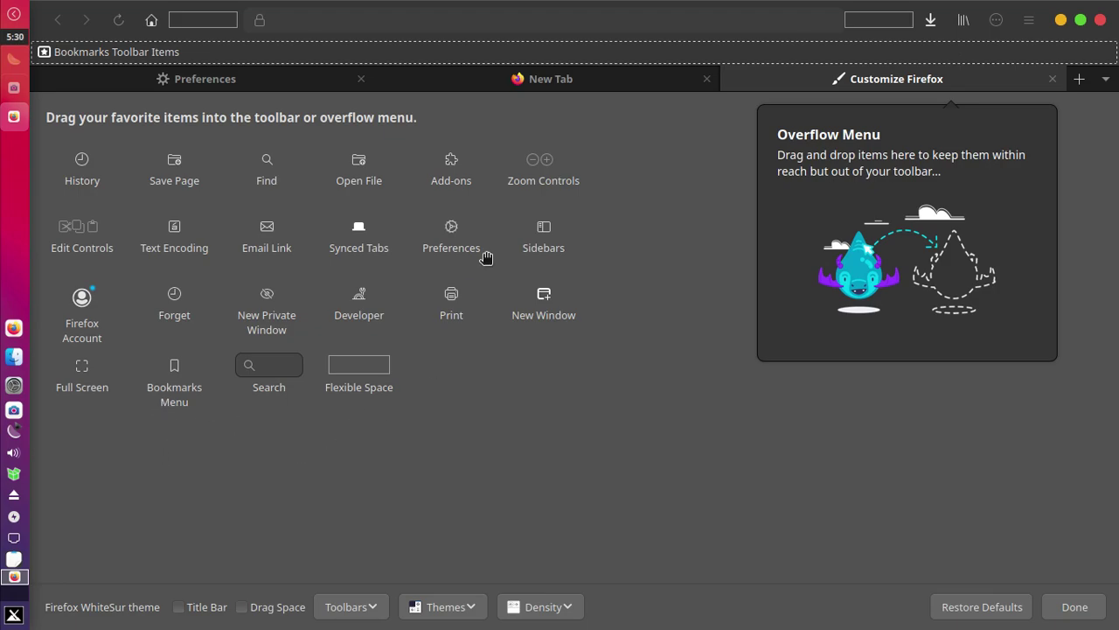
Add the Add-ons, New Private Window and Save Page items to the main toolbar
left_click_drag(452, 163, 989, 43)
left_click_drag(452, 163, 1017, 15)
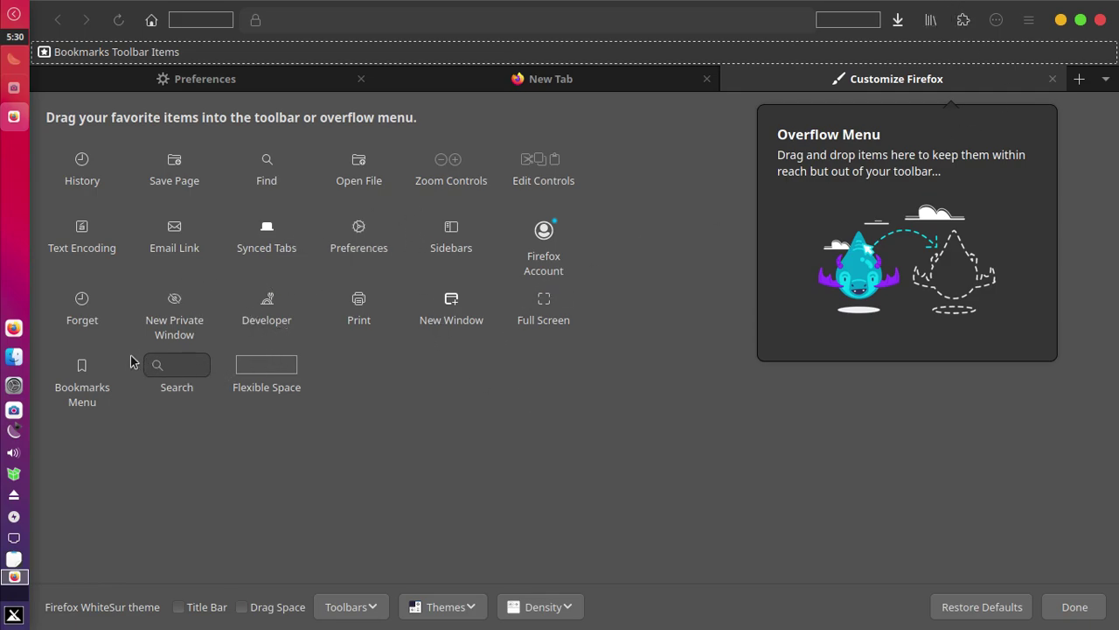
left_click_drag(200, 337, 934, 22)
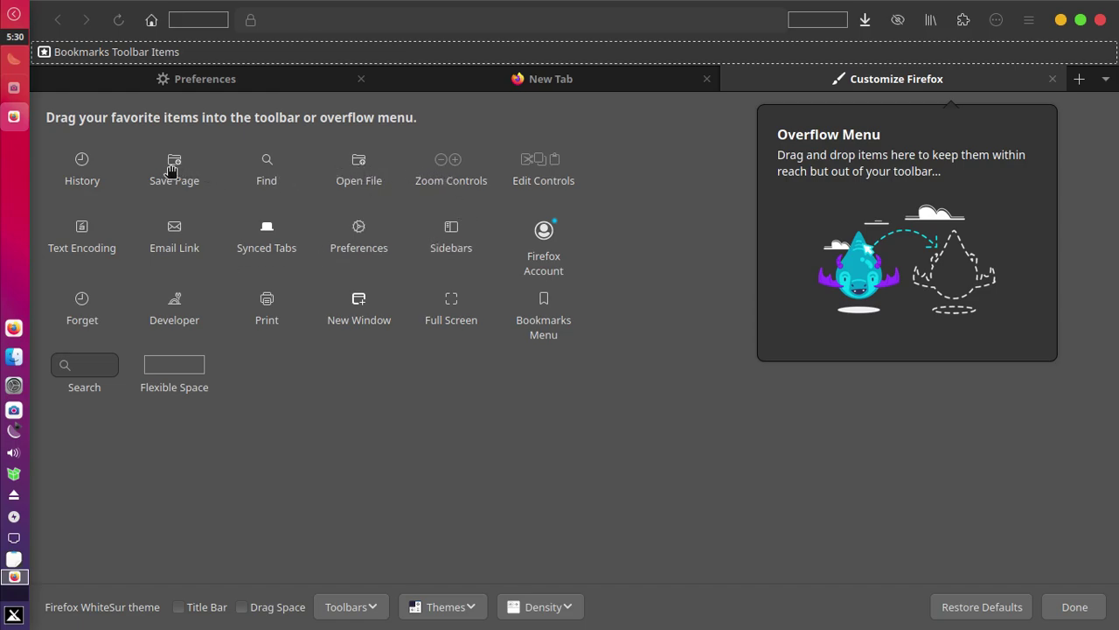
left_click_drag(170, 168, 937, 21)
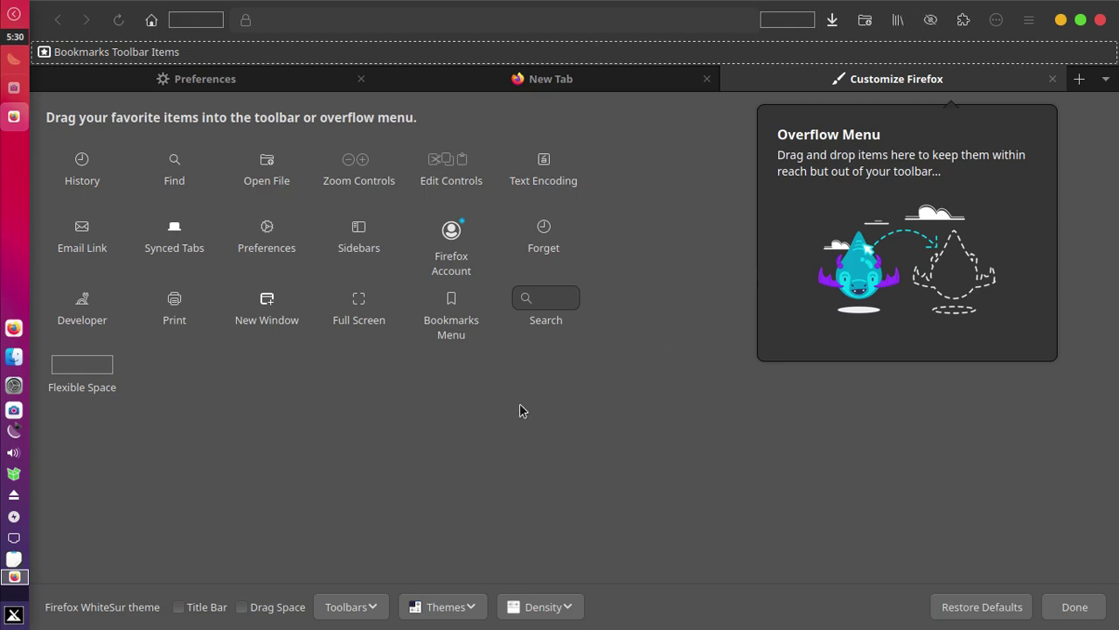
Place the Bookmarks Menu item between Library and New Private Window on the main toolbar, and hide the bookmarks toolbar
left_click_drag(456, 323, 981, 45)
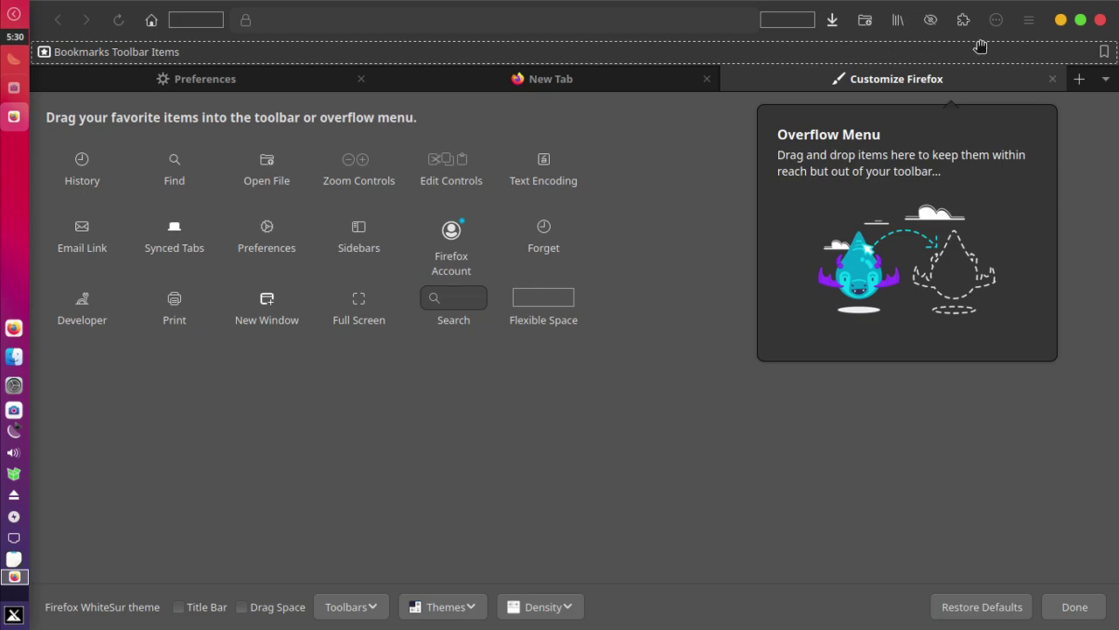
left_click_drag(1103, 54, 897, 19)
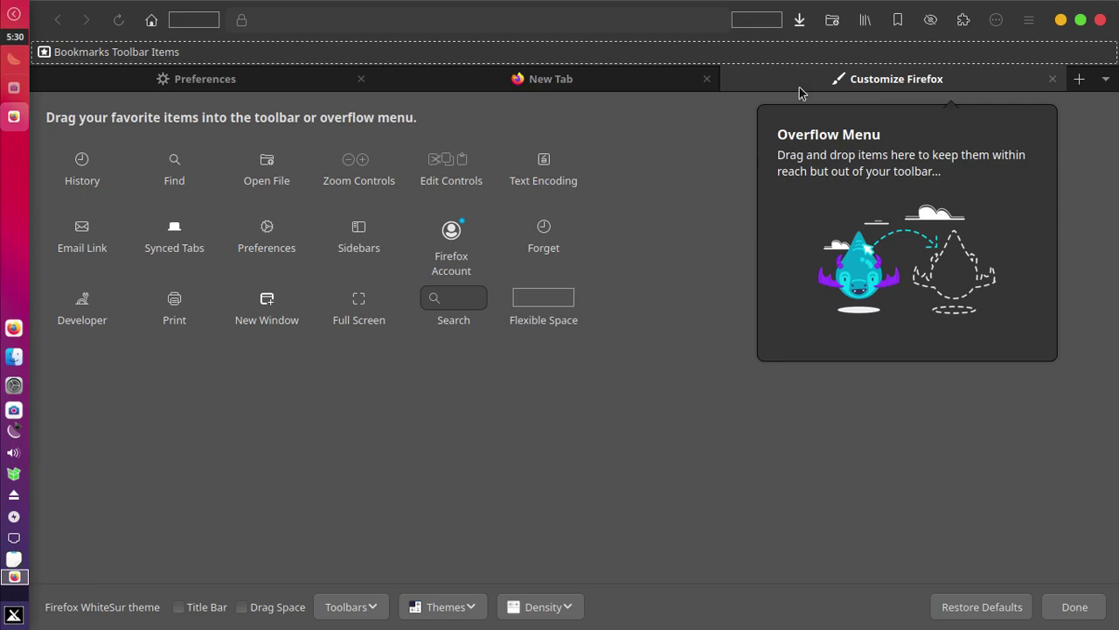
right_click(899, 60)
left_click(912, 136)
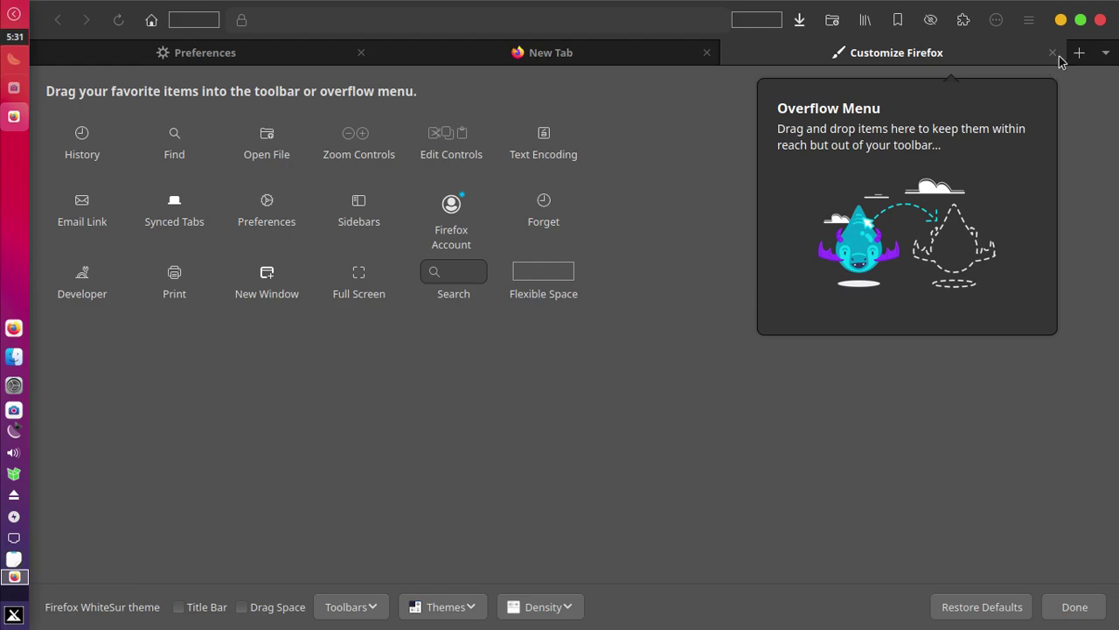
Quit Firefox, closing all of its tabs, and start it again
left_click(1101, 20)
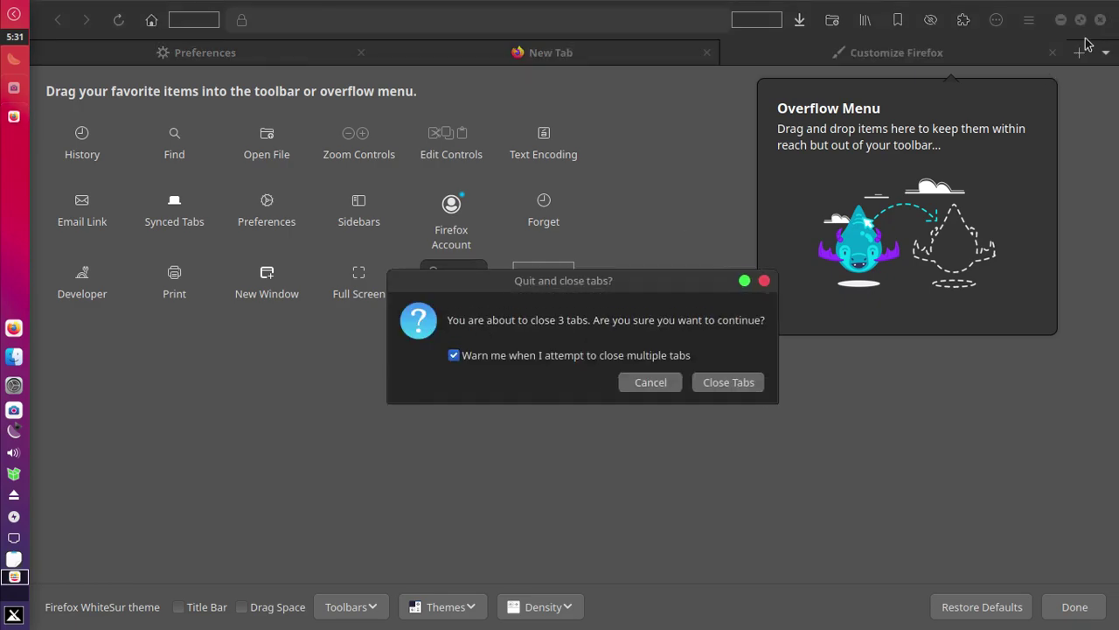
left_click(706, 388)
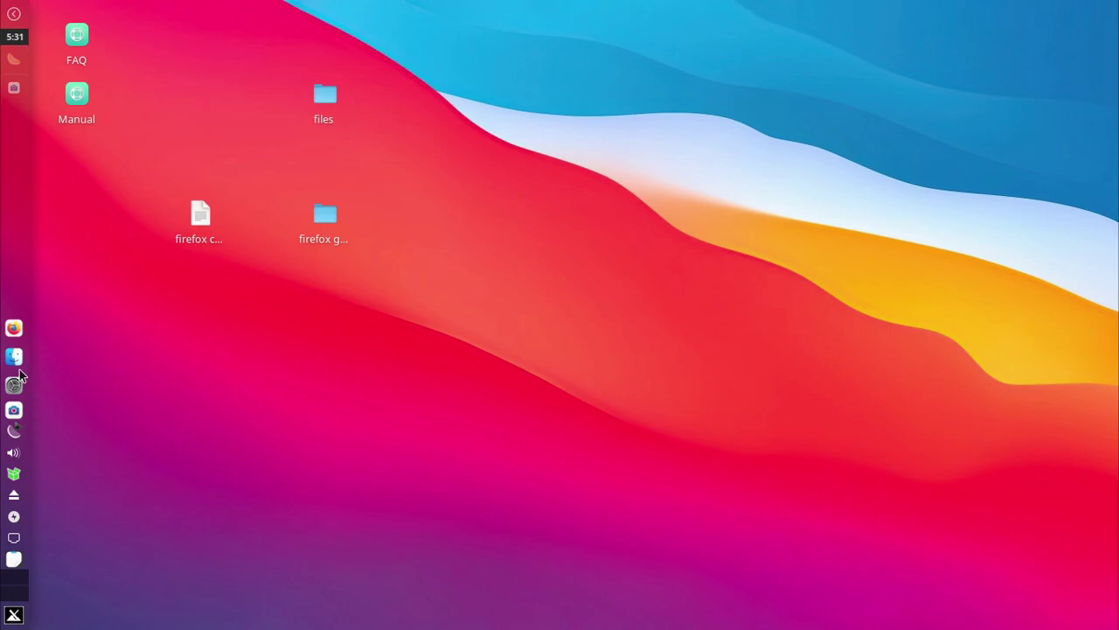
left_click(14, 329)
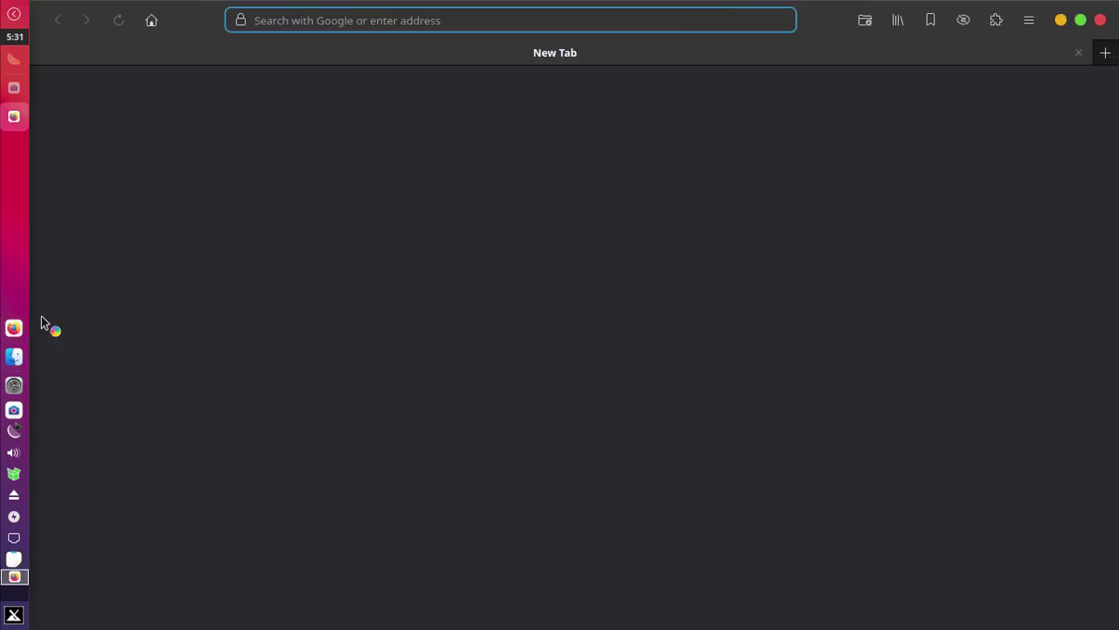
Open wikipedia.org from the address bar suggestions, restore the Firefox window from its maximized size and close it
left_click(263, 21)
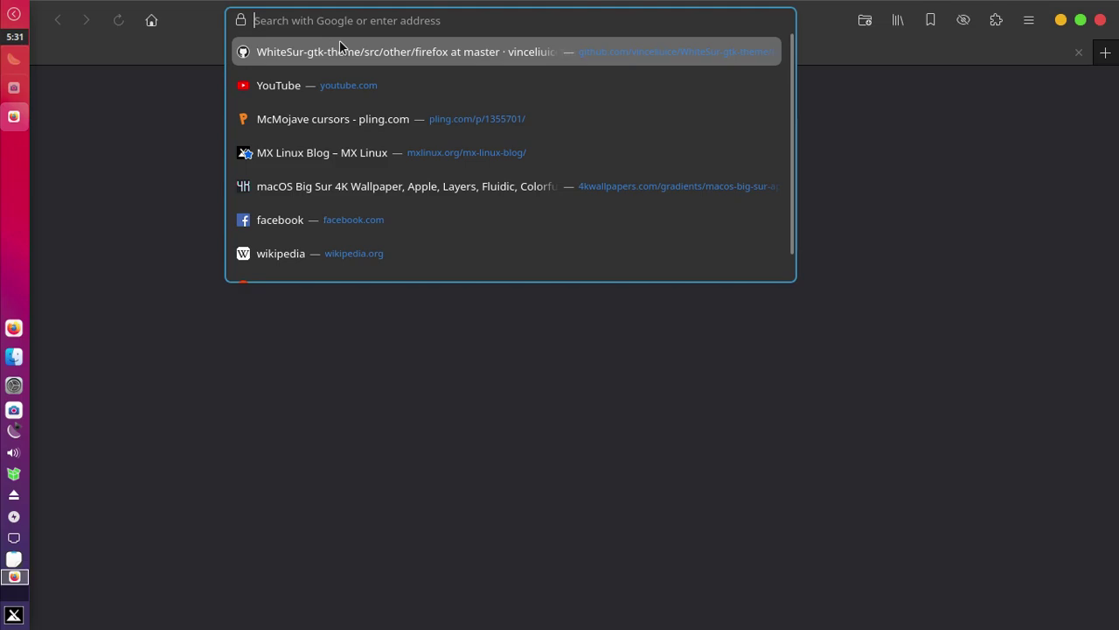
left_click(321, 255)
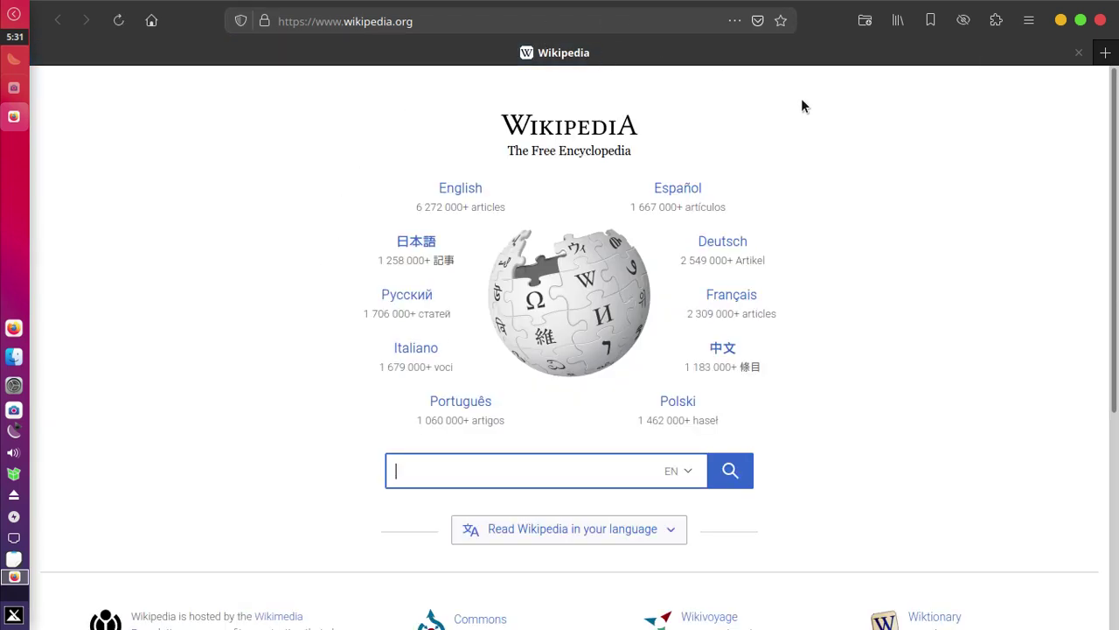
double_click(836, 30)
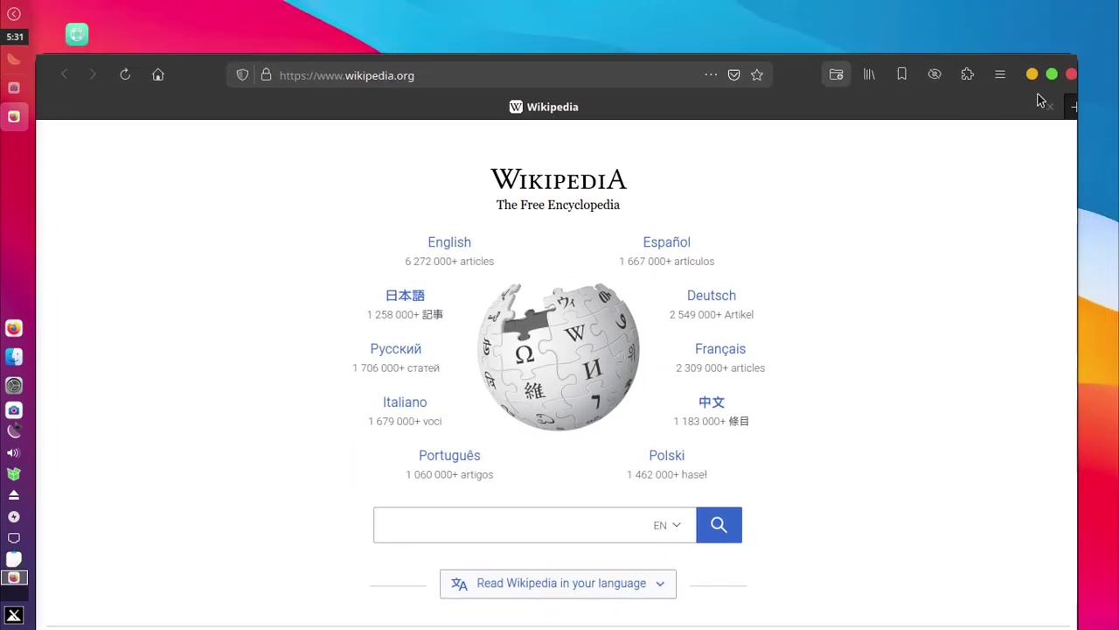
left_click(1028, 94)
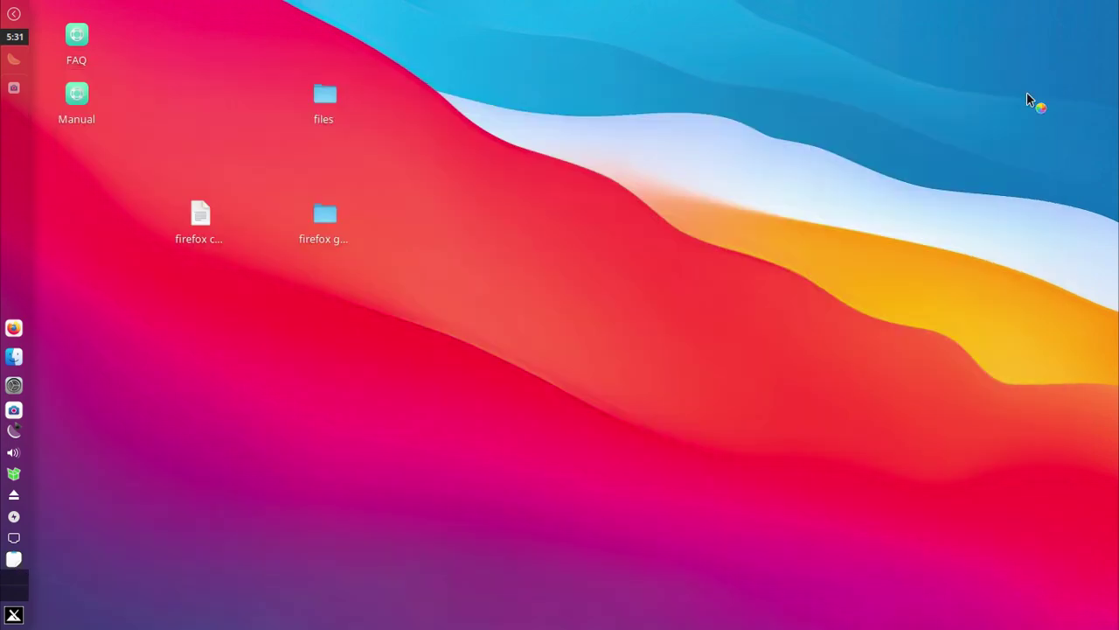
Switch to the Xfce Settings manager and set the Appearance style to WhiteSur-light and the icon theme to WhiteSur
left_click(14, 393)
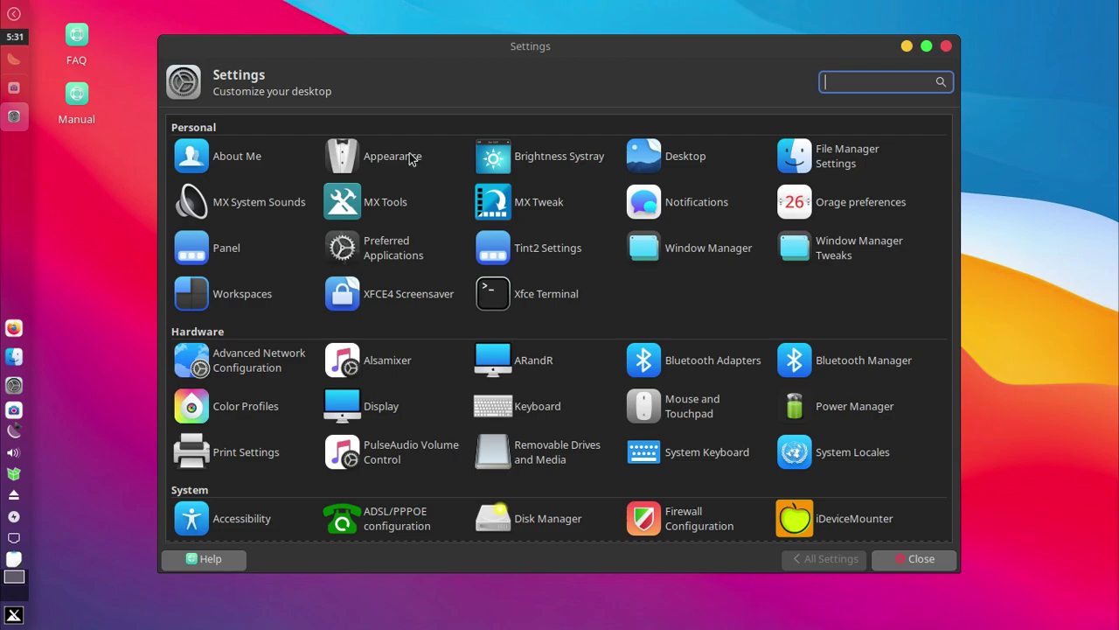
left_click(409, 155)
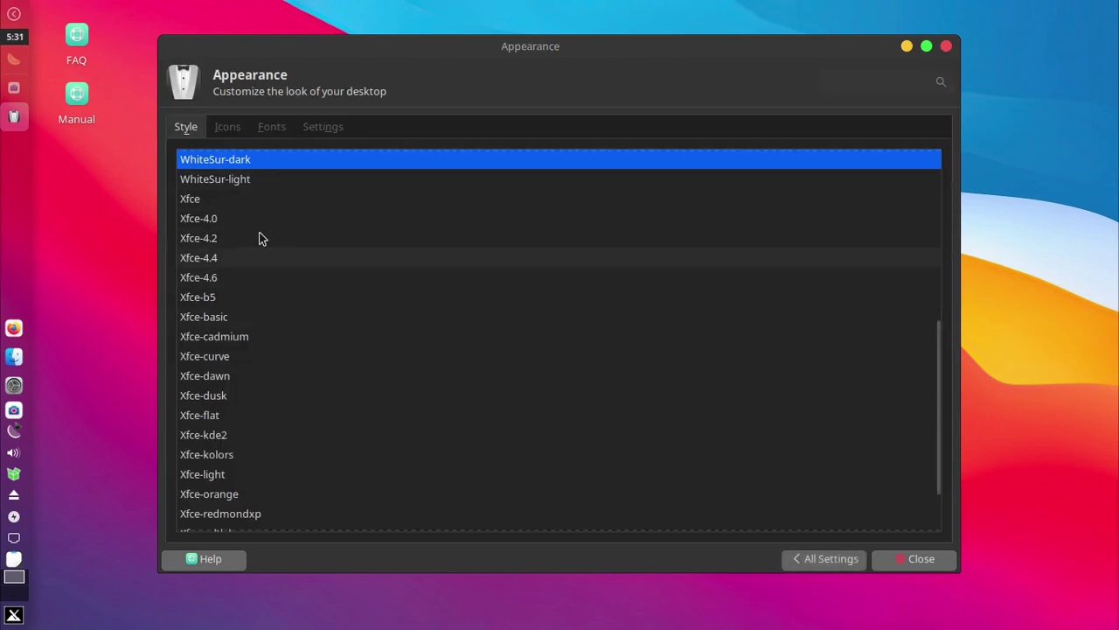
left_click(233, 179)
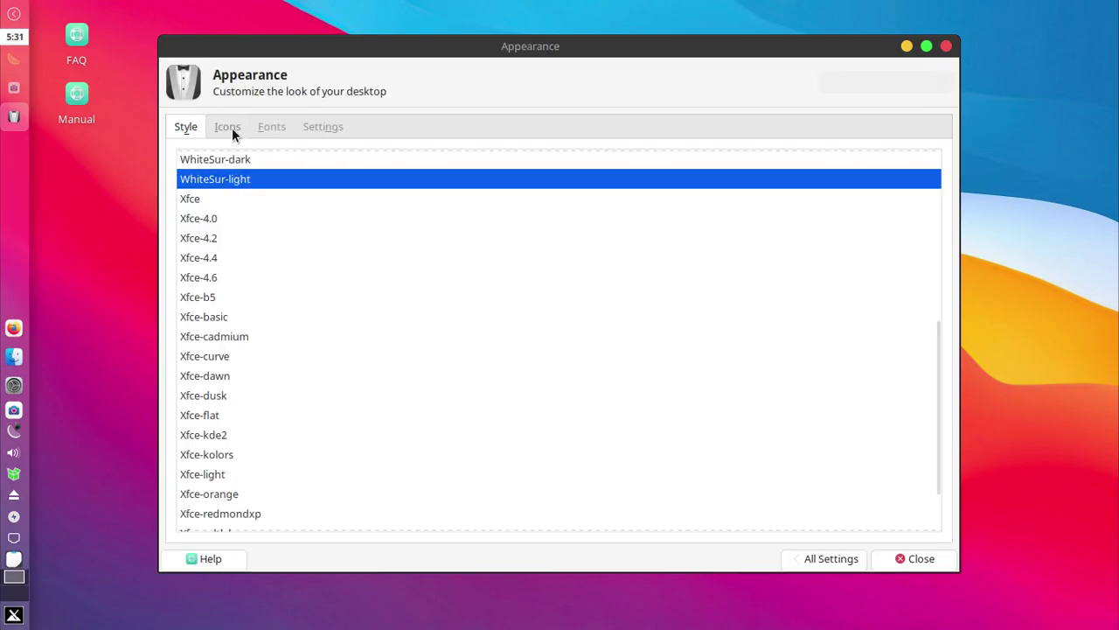
left_click(231, 125)
left_click(263, 473)
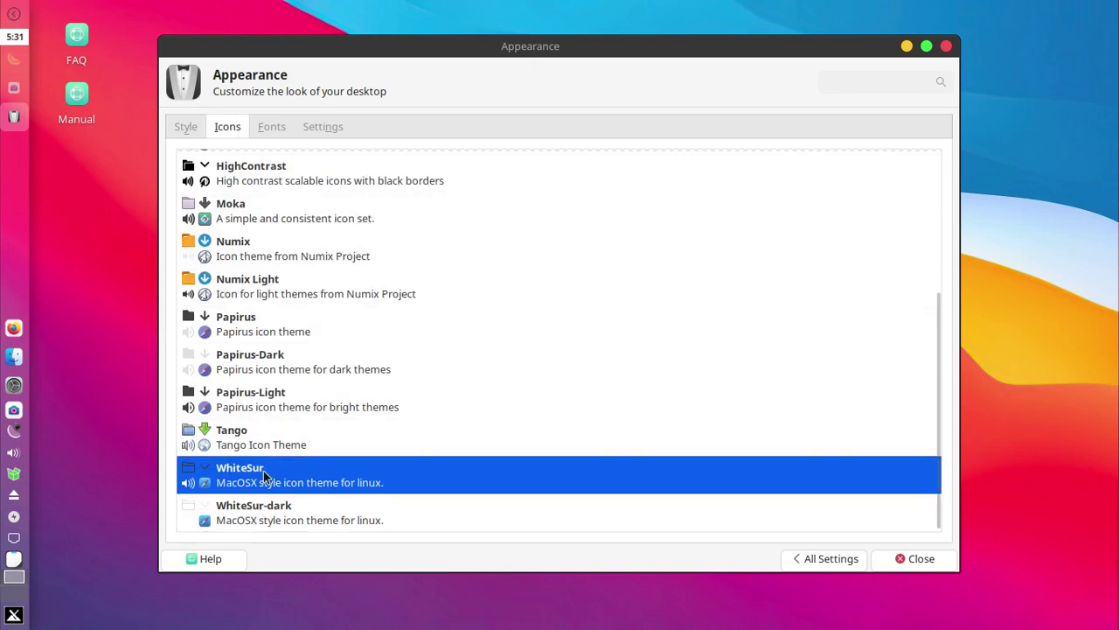
left_click(813, 560)
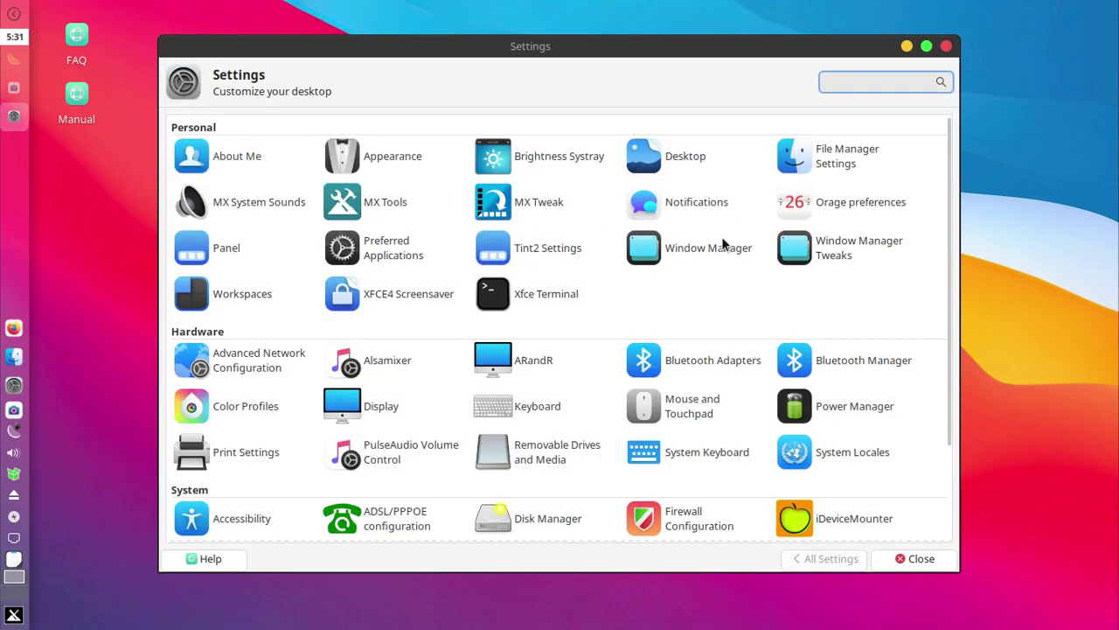
Set the Window Manager theme to WhiteSur-light and return to the settings overview
left_click(709, 247)
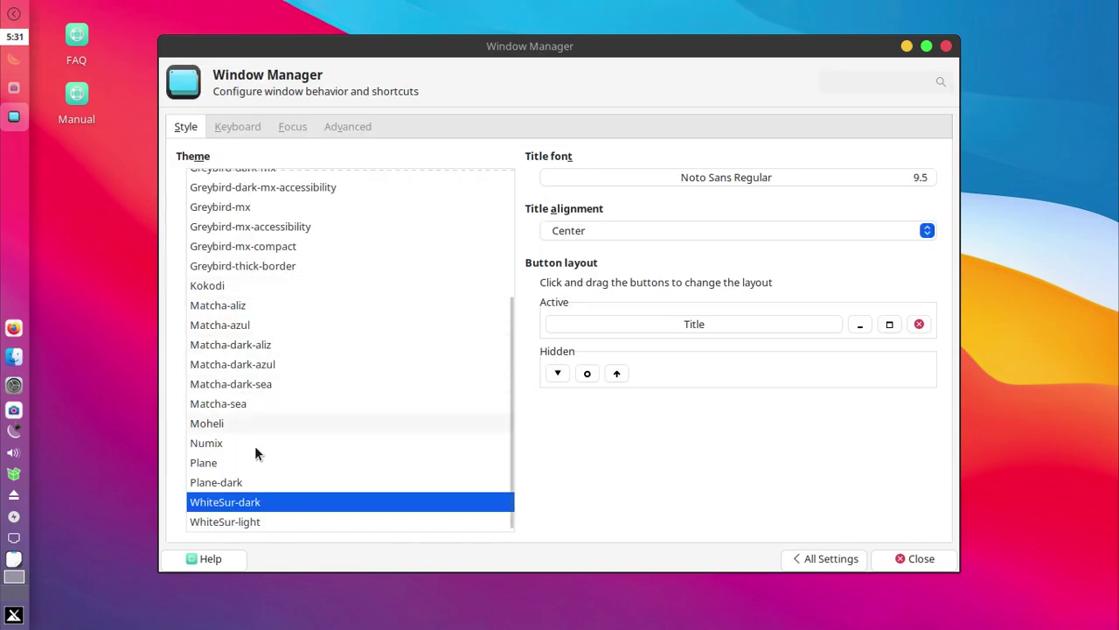
left_click(262, 522)
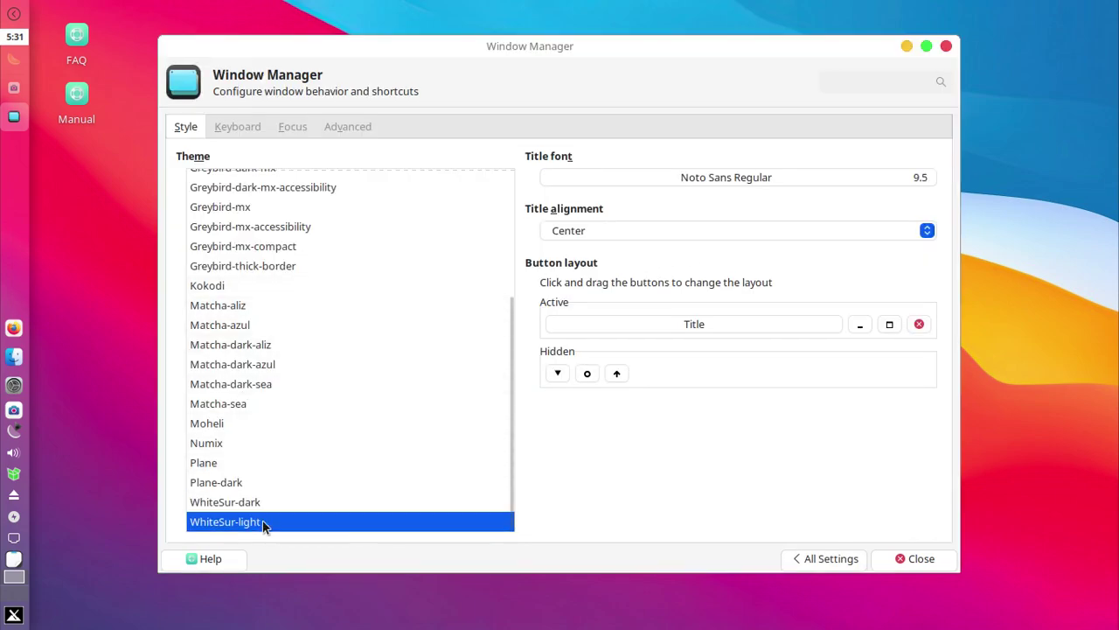
left_click(832, 560)
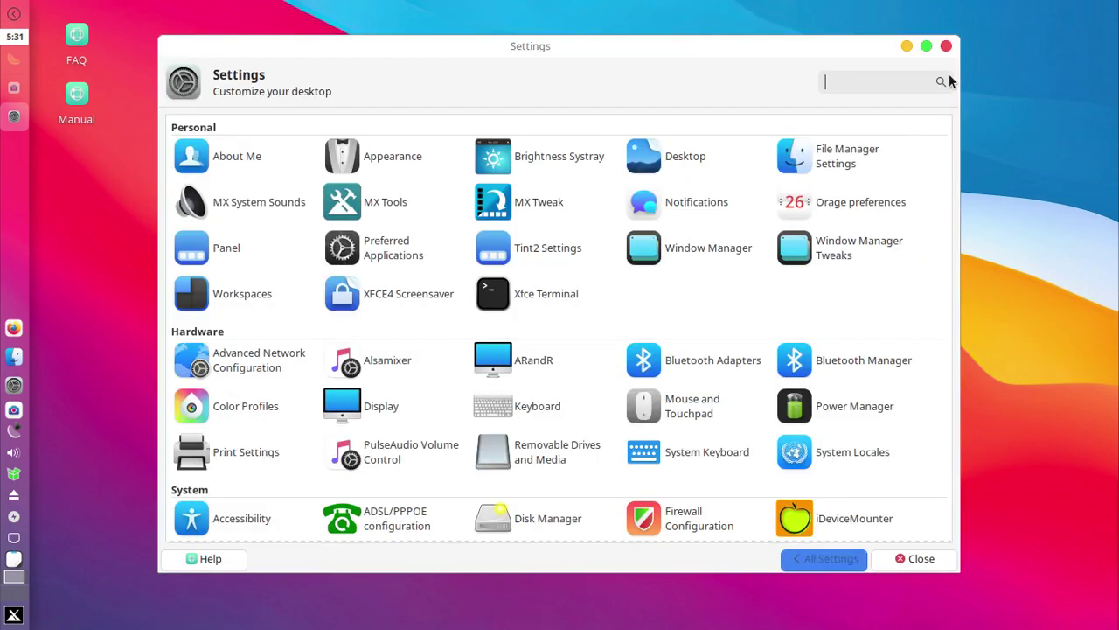
Close the Settings manager, switch to Firefox by launching it, and move its window away from the screen edge
left_click(947, 45)
left_click(12, 330)
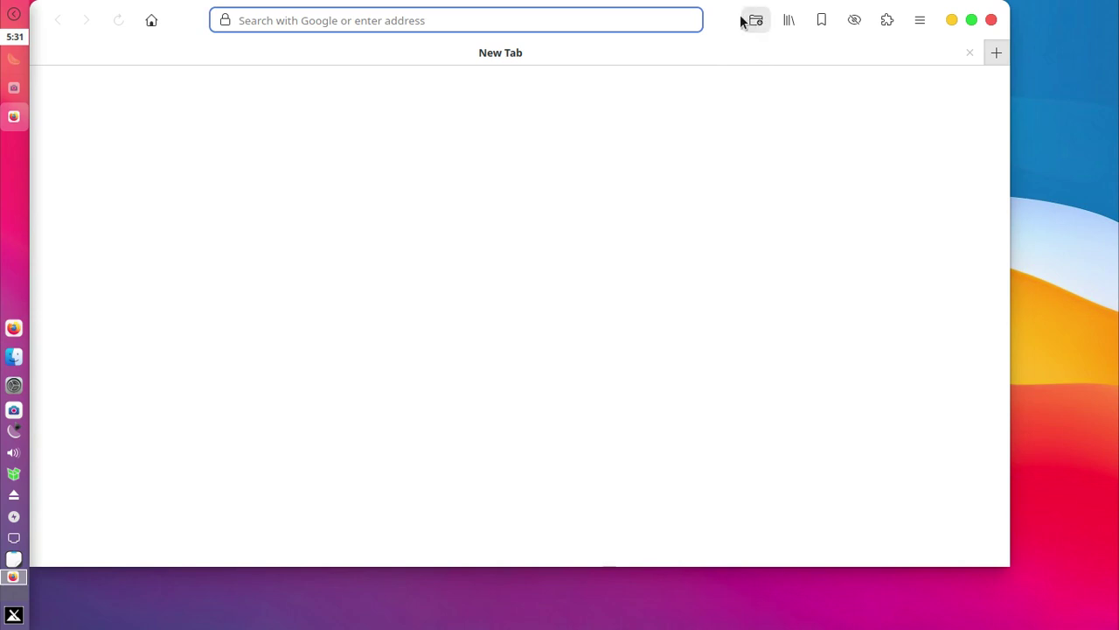
left_click_drag(733, 8, 793, 61)
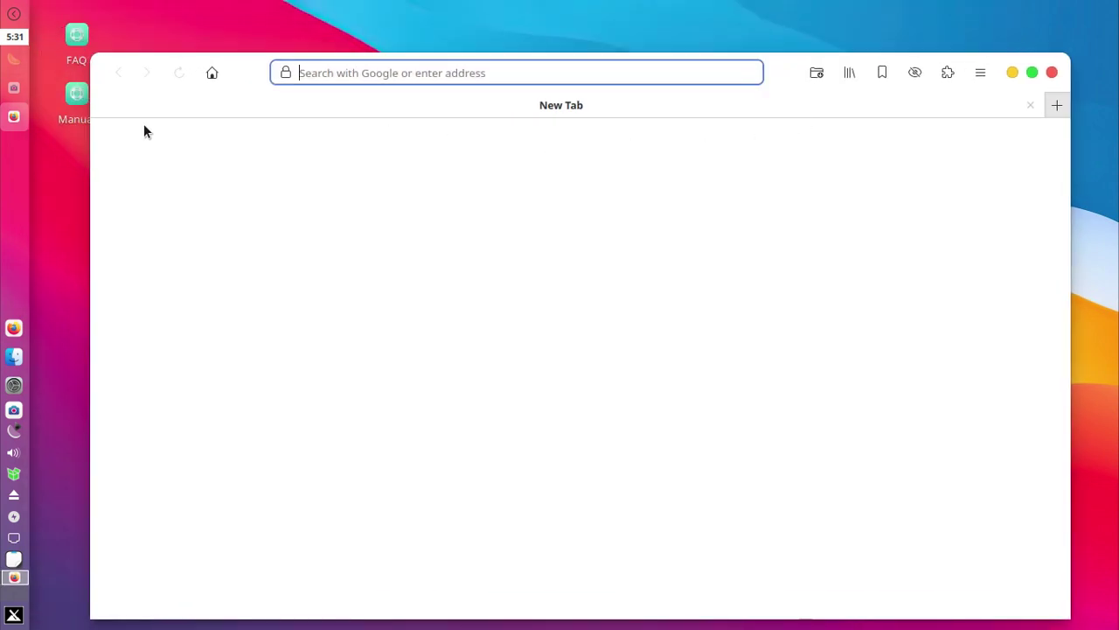
Search Google for "hhhh" from the address bar and open the "HHhH - Wikipedia" result
left_click(320, 74)
type("hhhh")
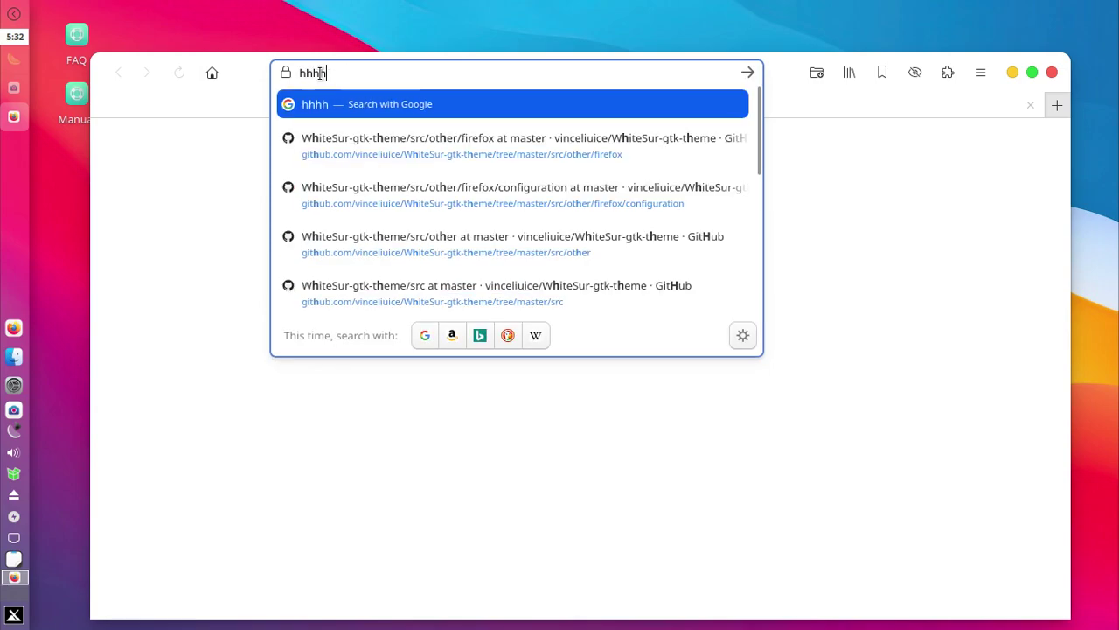
key("Return")
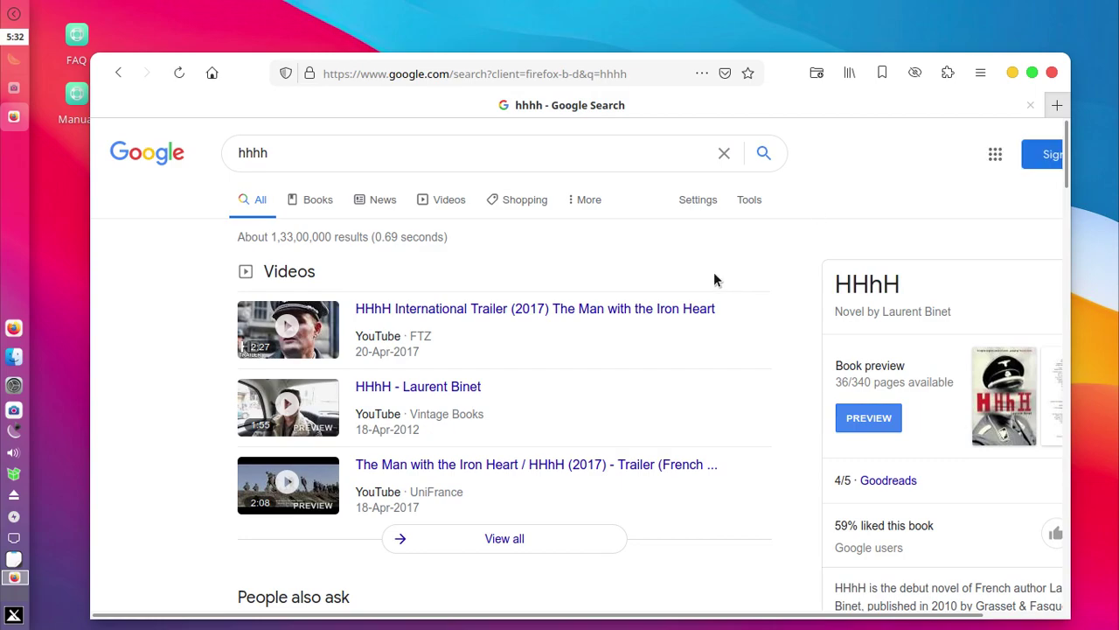
scroll(500, 341, "down", 5)
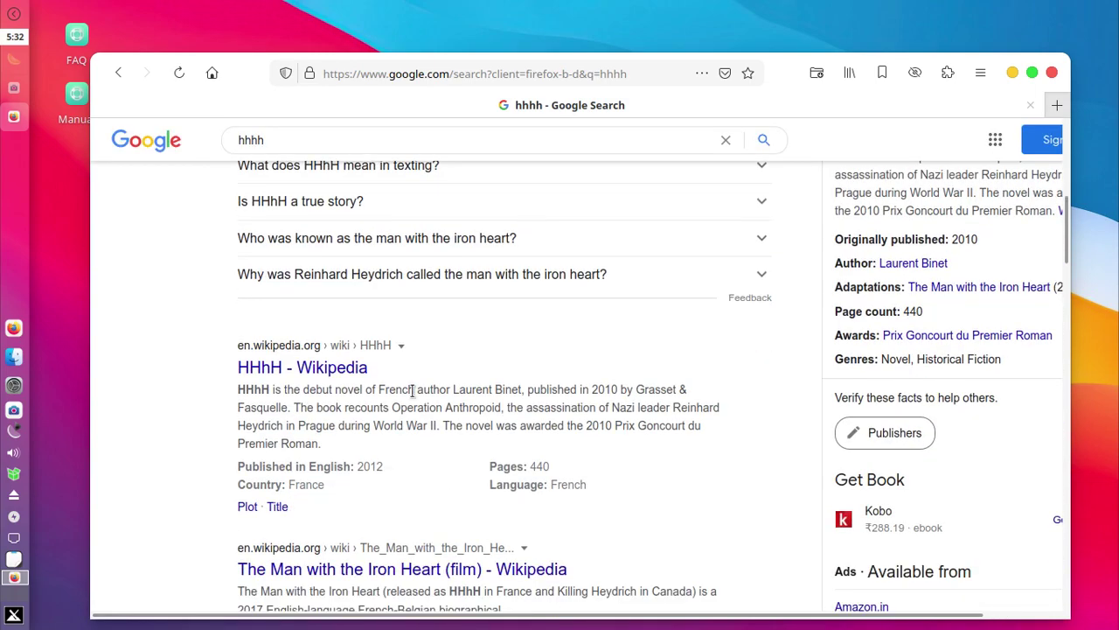
left_click(341, 368)
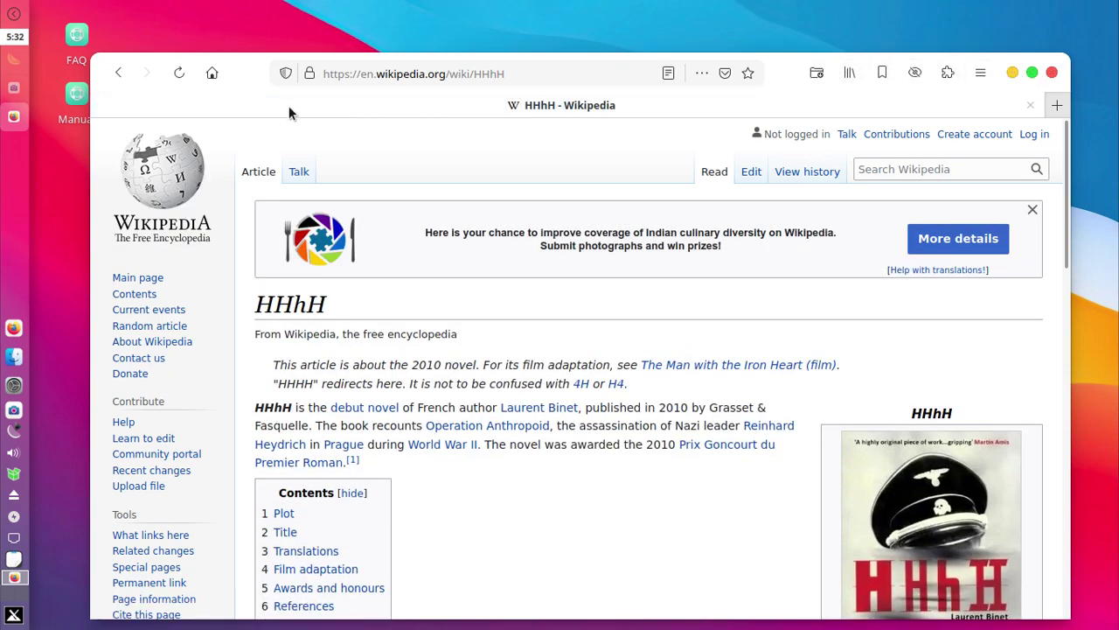
Open the github top site in a new tab and switch between the two tabs, ending on the Wikipedia article
left_click(1057, 106)
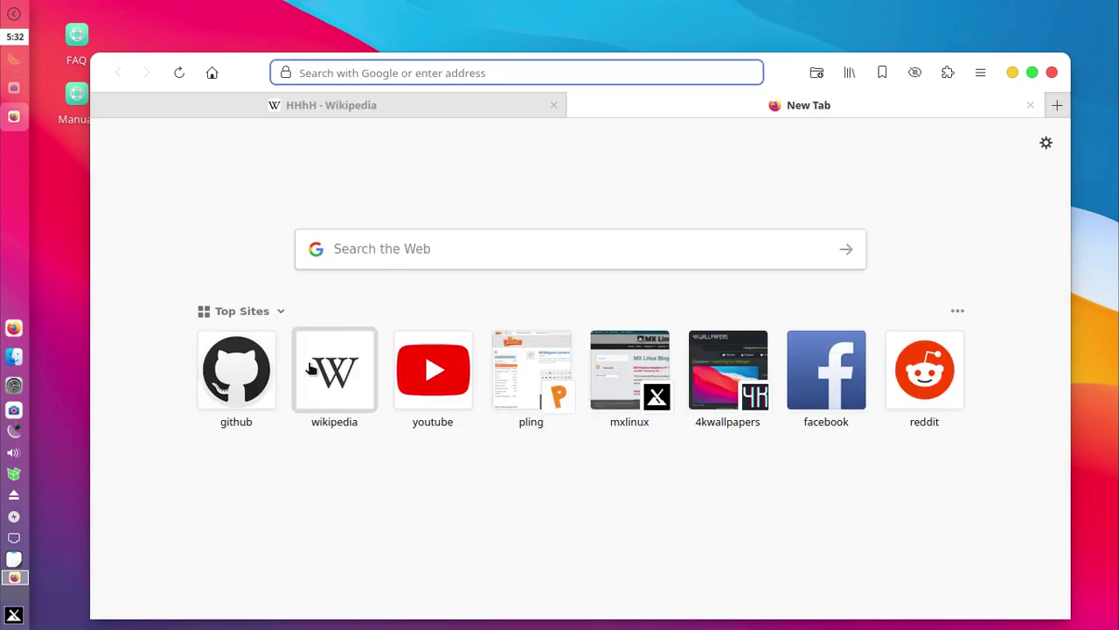
left_click(225, 383)
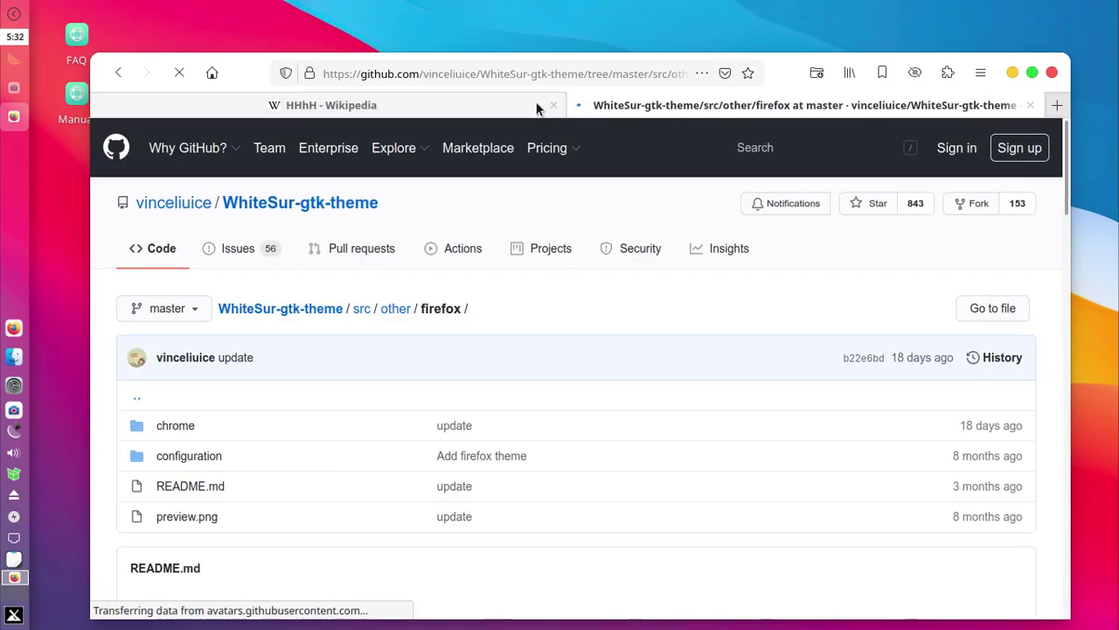
left_click(453, 99)
left_click(631, 101)
left_click(477, 108)
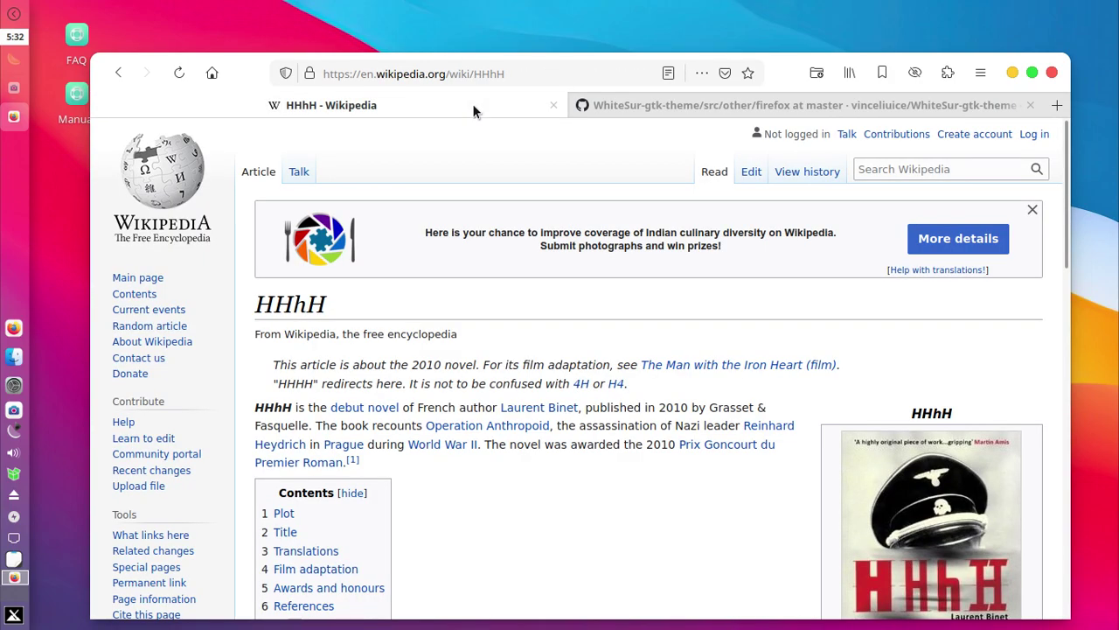
scroll(806, 346, "down", 5)
scroll(806, 346, "up", 5)
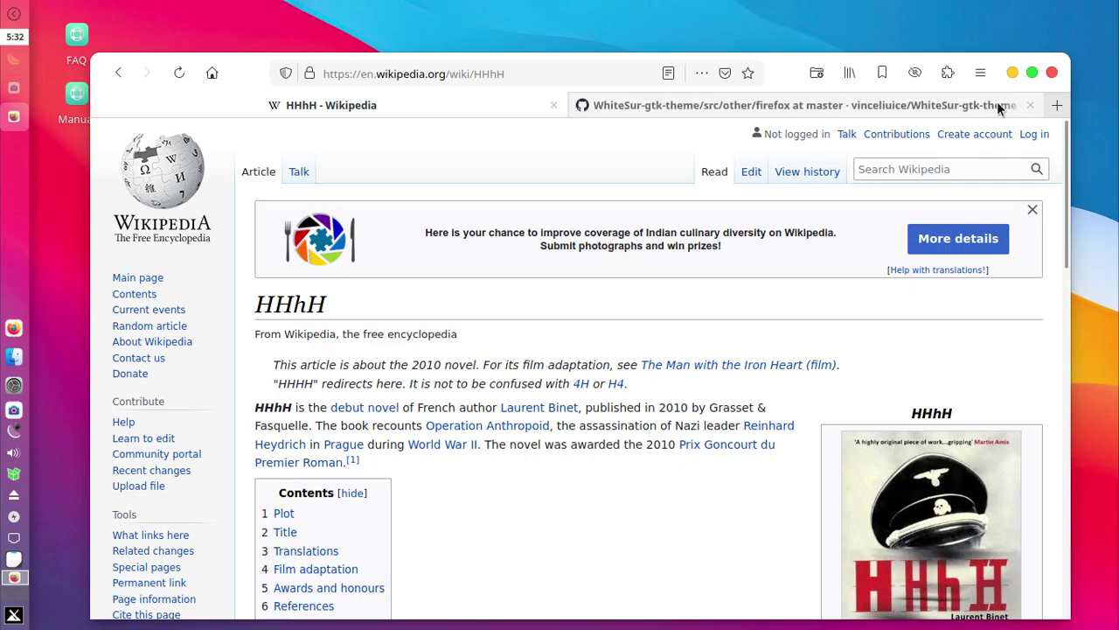
Quit Firefox, agreeing to close both the Wikipedia and GitHub tabs
left_click(1052, 73)
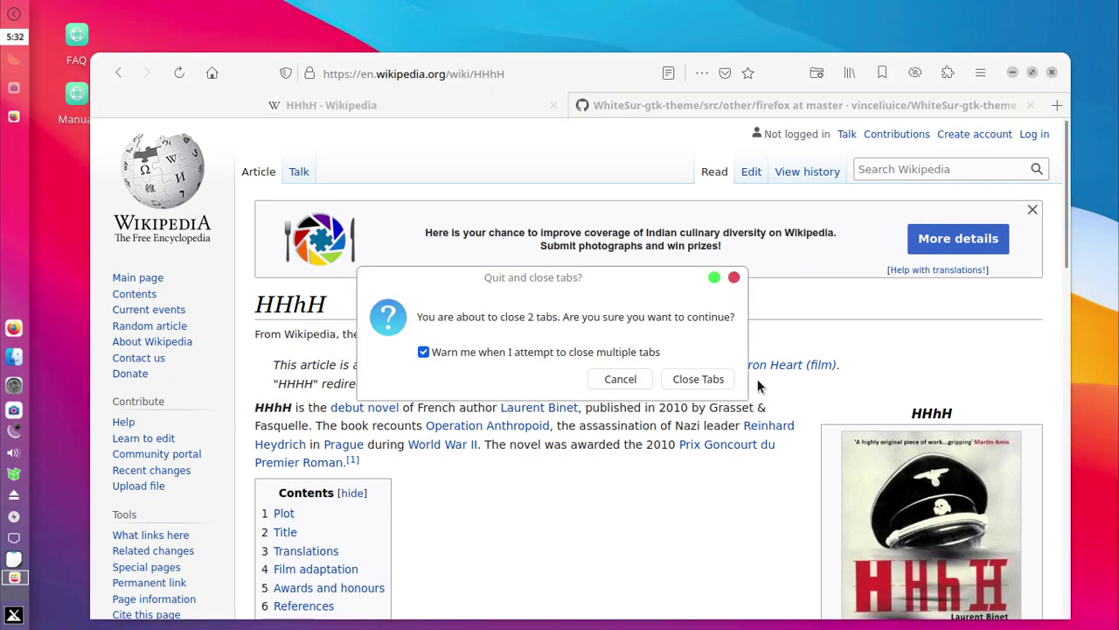
left_click(698, 378)
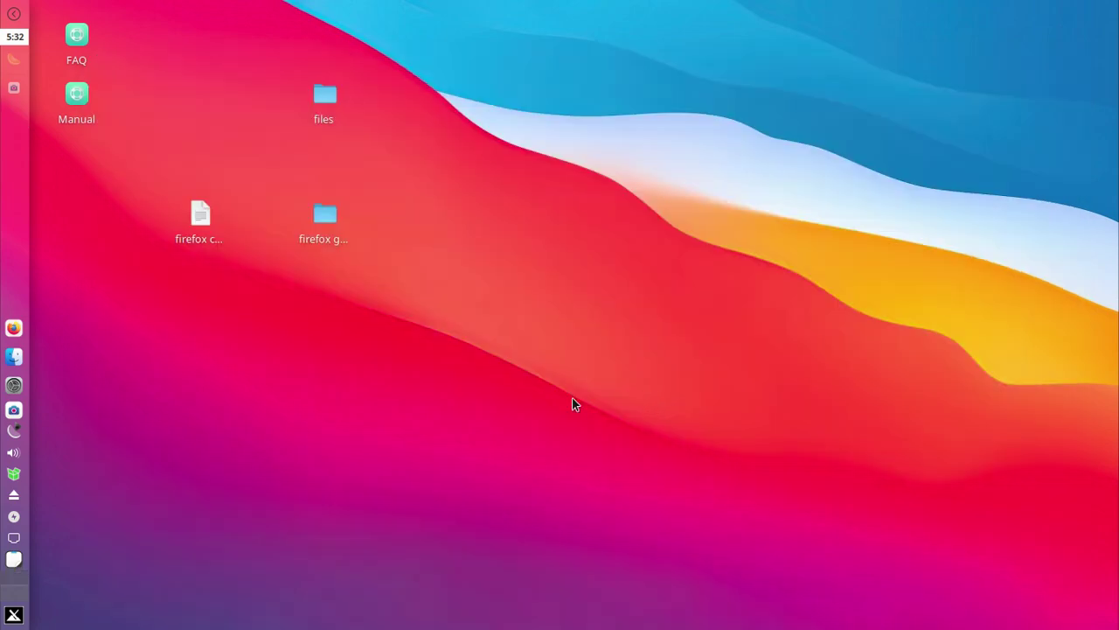